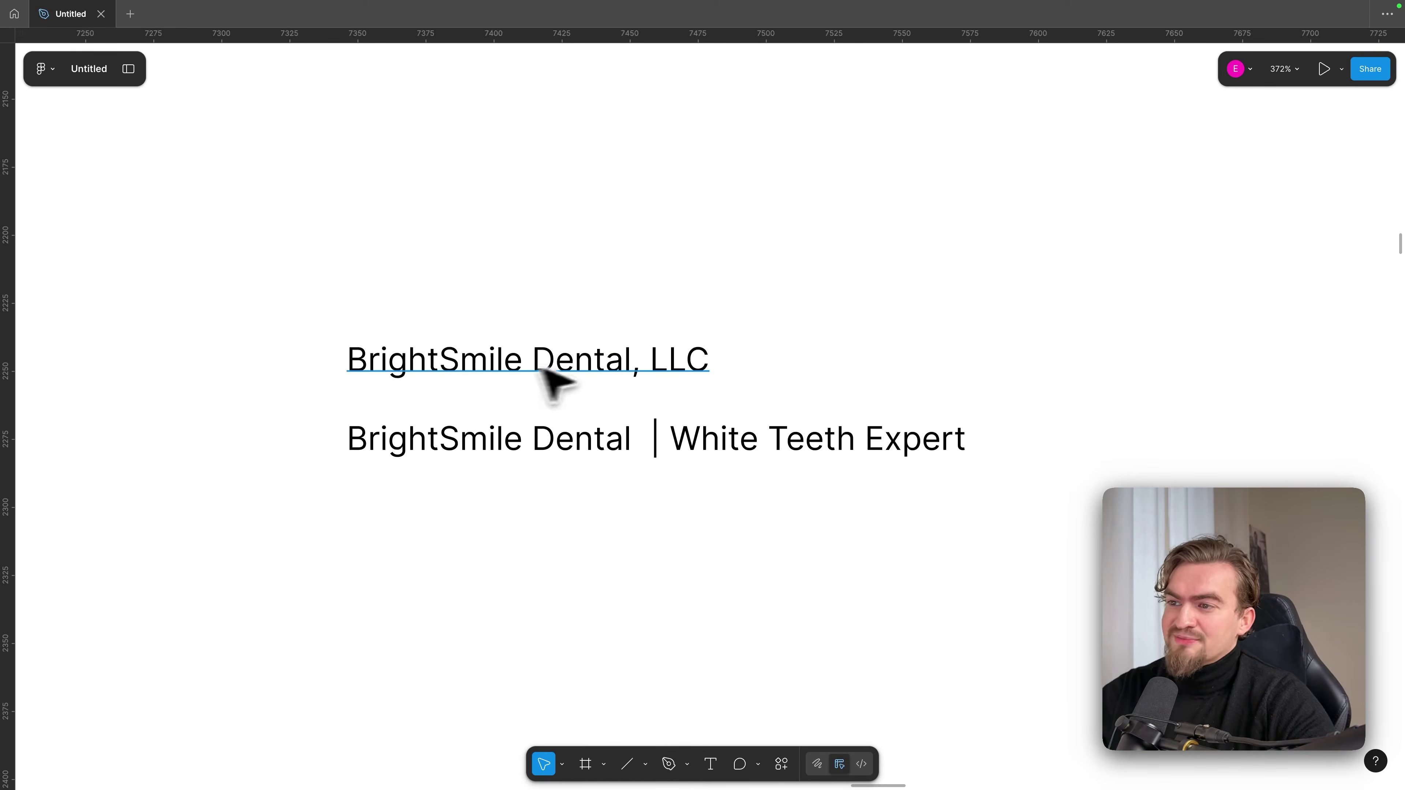
# Compare the company name text "BrightSmile Dental, LLC" with "BrightSmile Dental | White Teeth Expert".
pyautogui.click(683, 372)
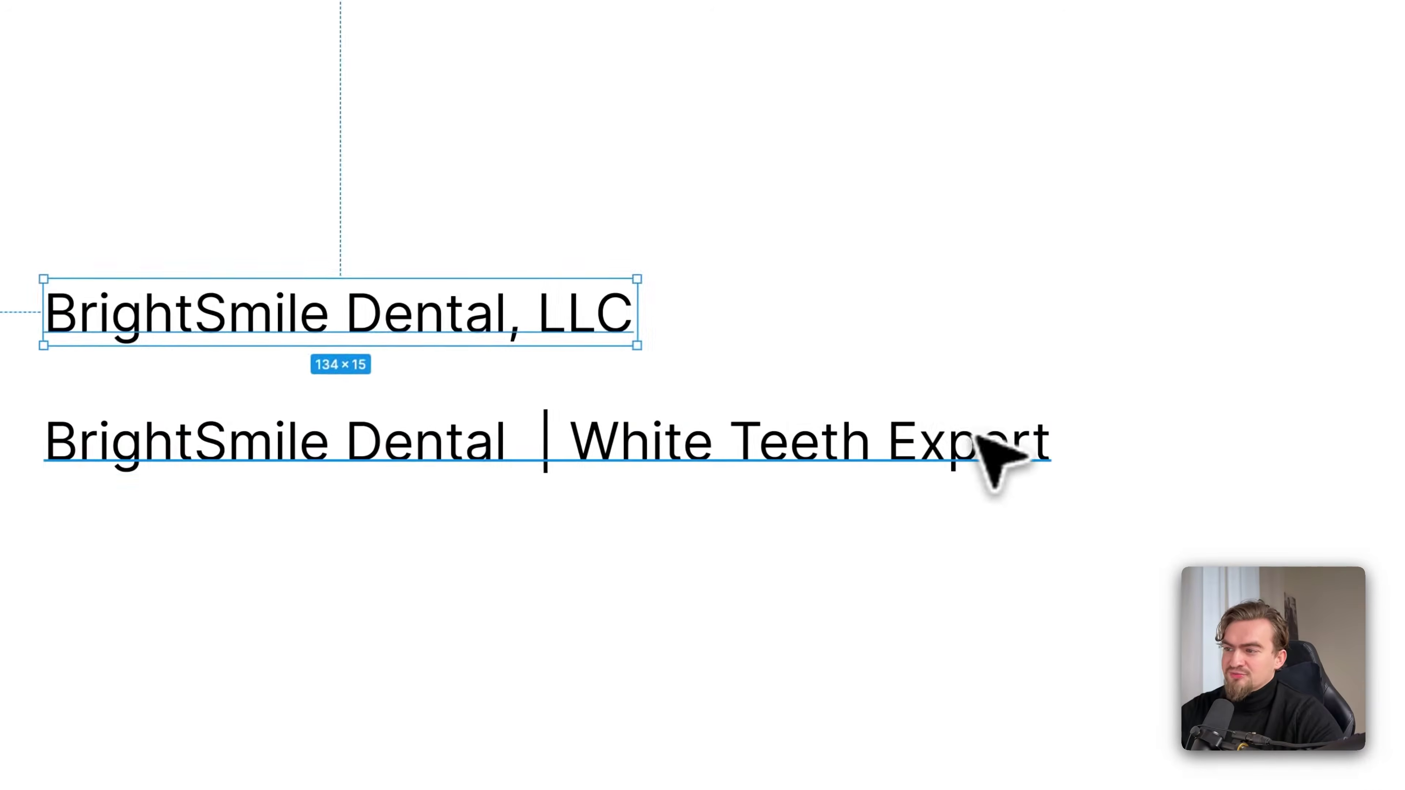
pyautogui.doubleClick(972, 440)
pyautogui.click(445, 346)
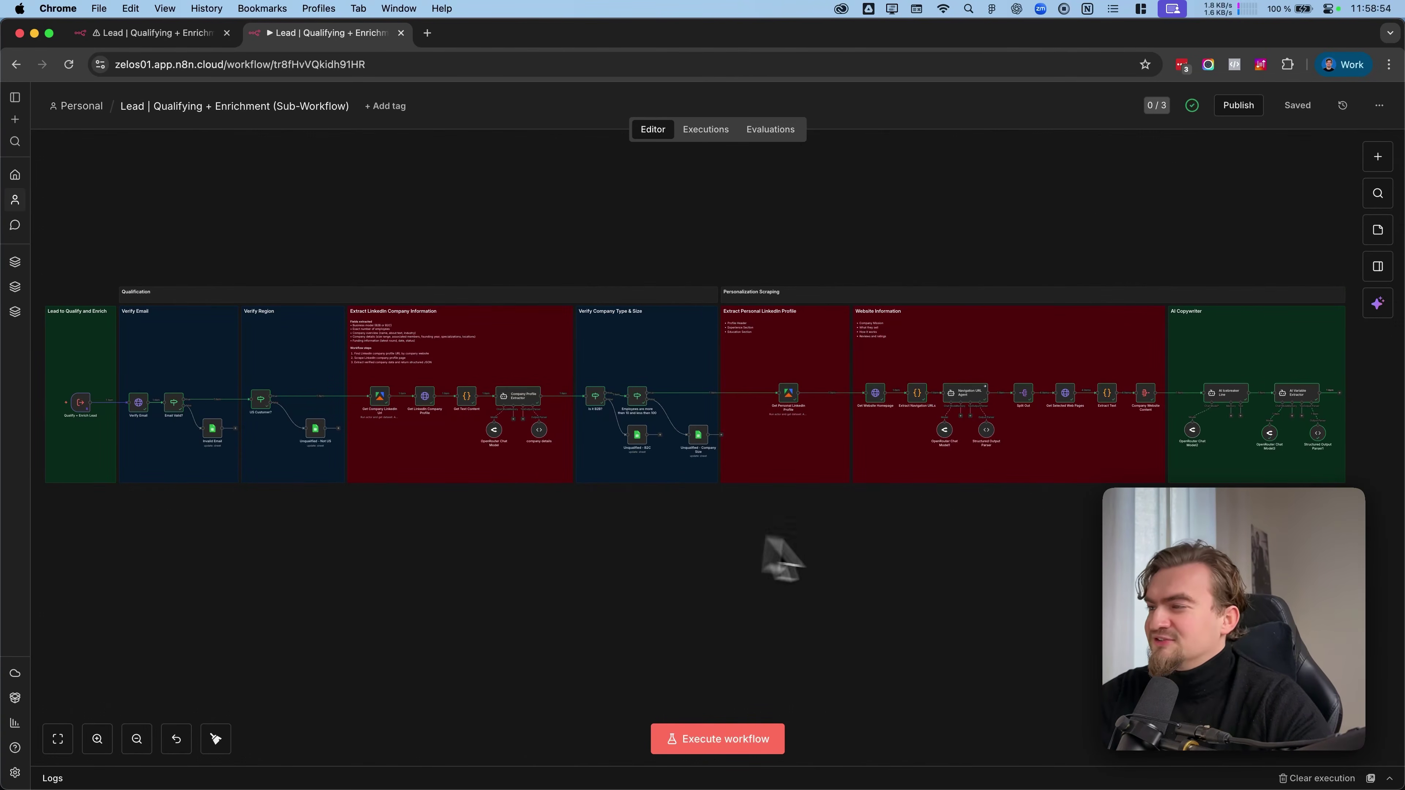
# Switch to n8n and review the Navigation URL Agent node's system message in the Lead | Qualifying + Enrichment (Sub-Workflow).
pyautogui.doubleClick(965, 392)
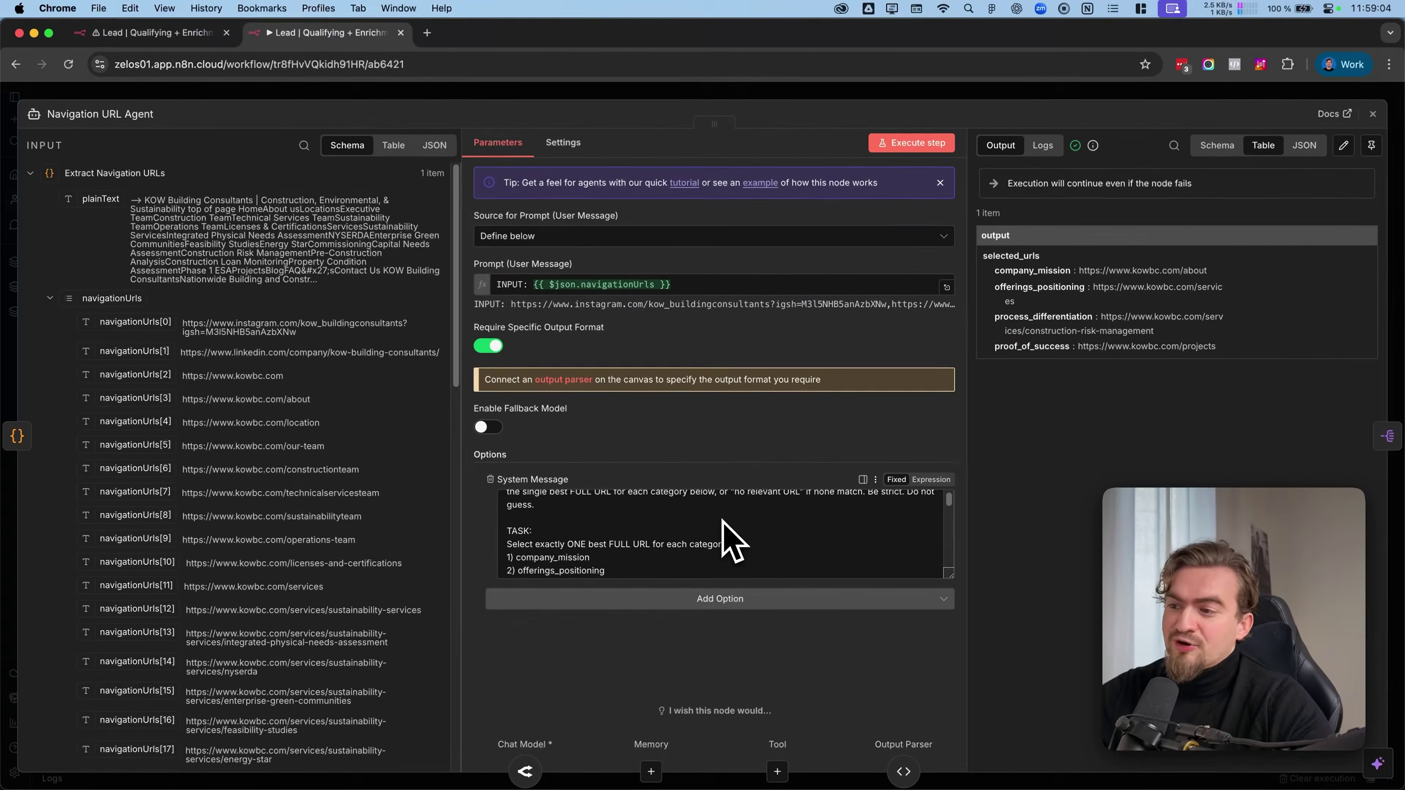
pyautogui.scroll(-5, 707, 512)
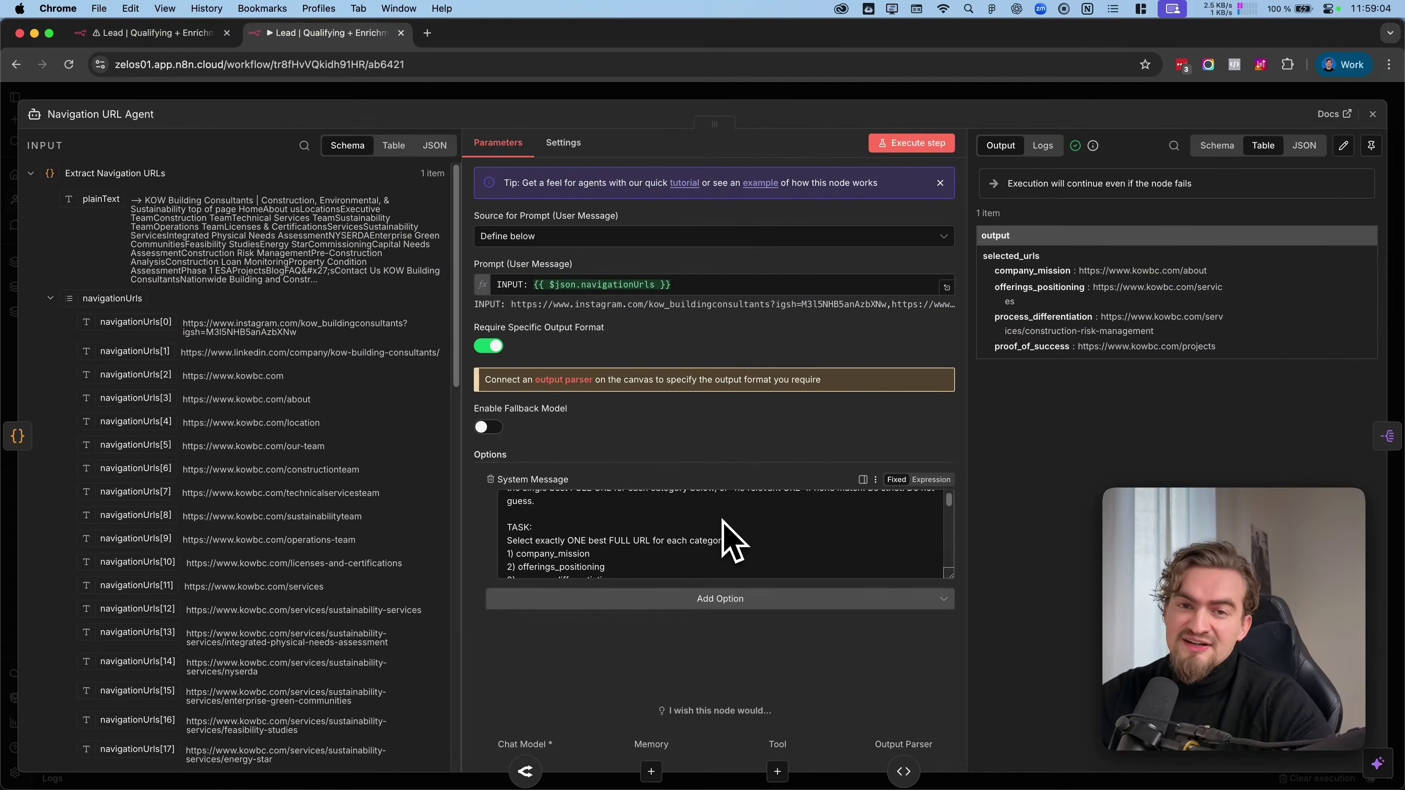
pyautogui.press('Escape')
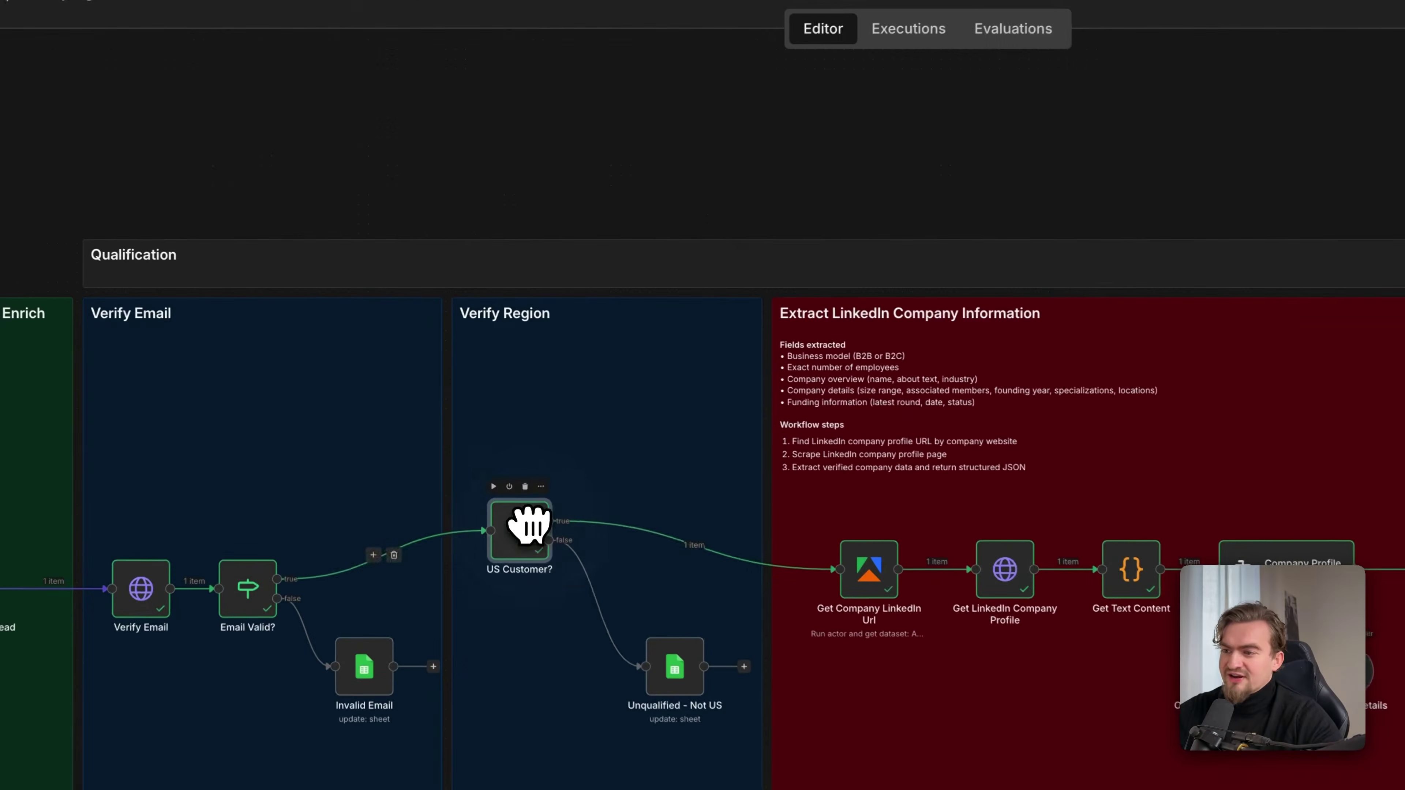
pyautogui.moveTo(464, 480)
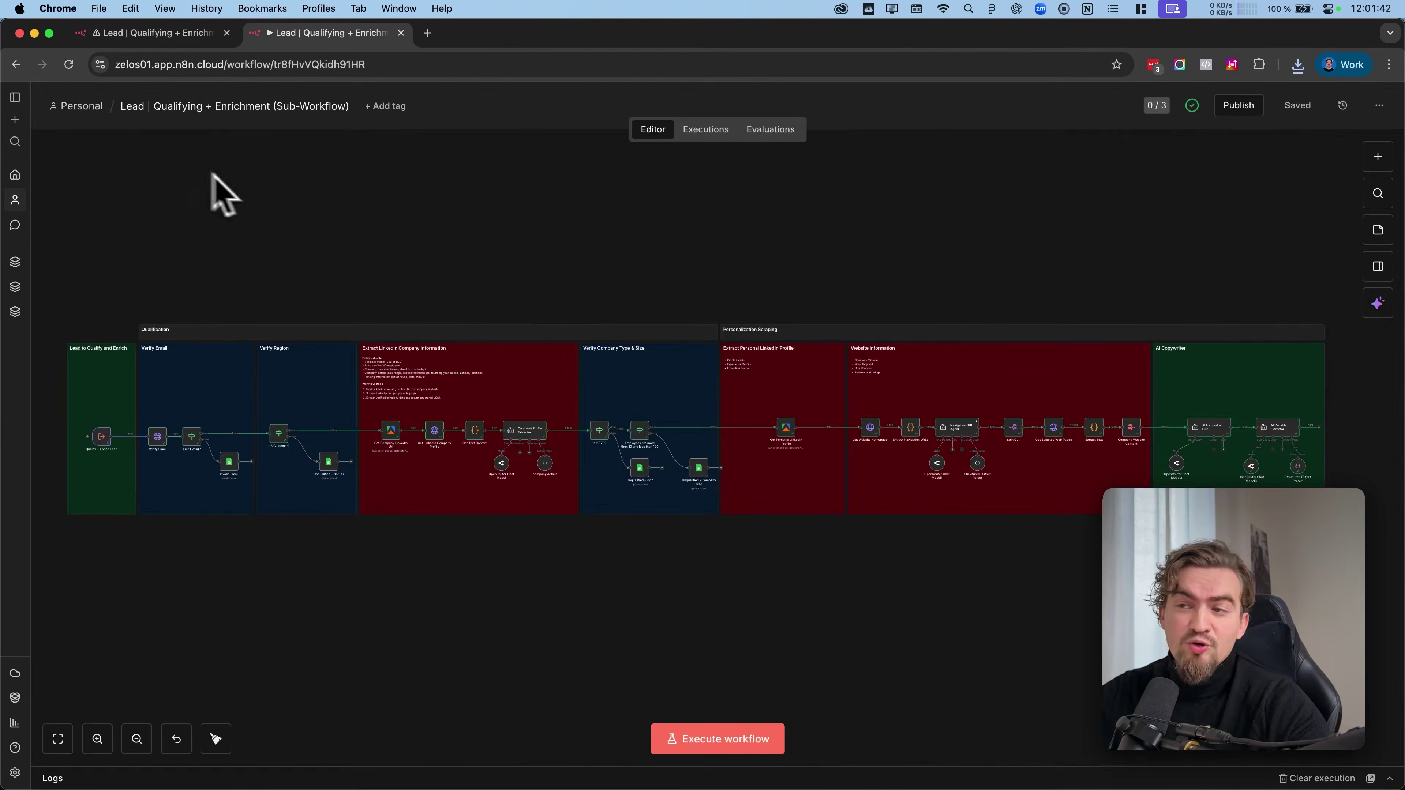
# Create a new workflow in the Personal project and import the lead qualifying sub-workflow JSON file from Downloads.
pyautogui.click(78, 106)
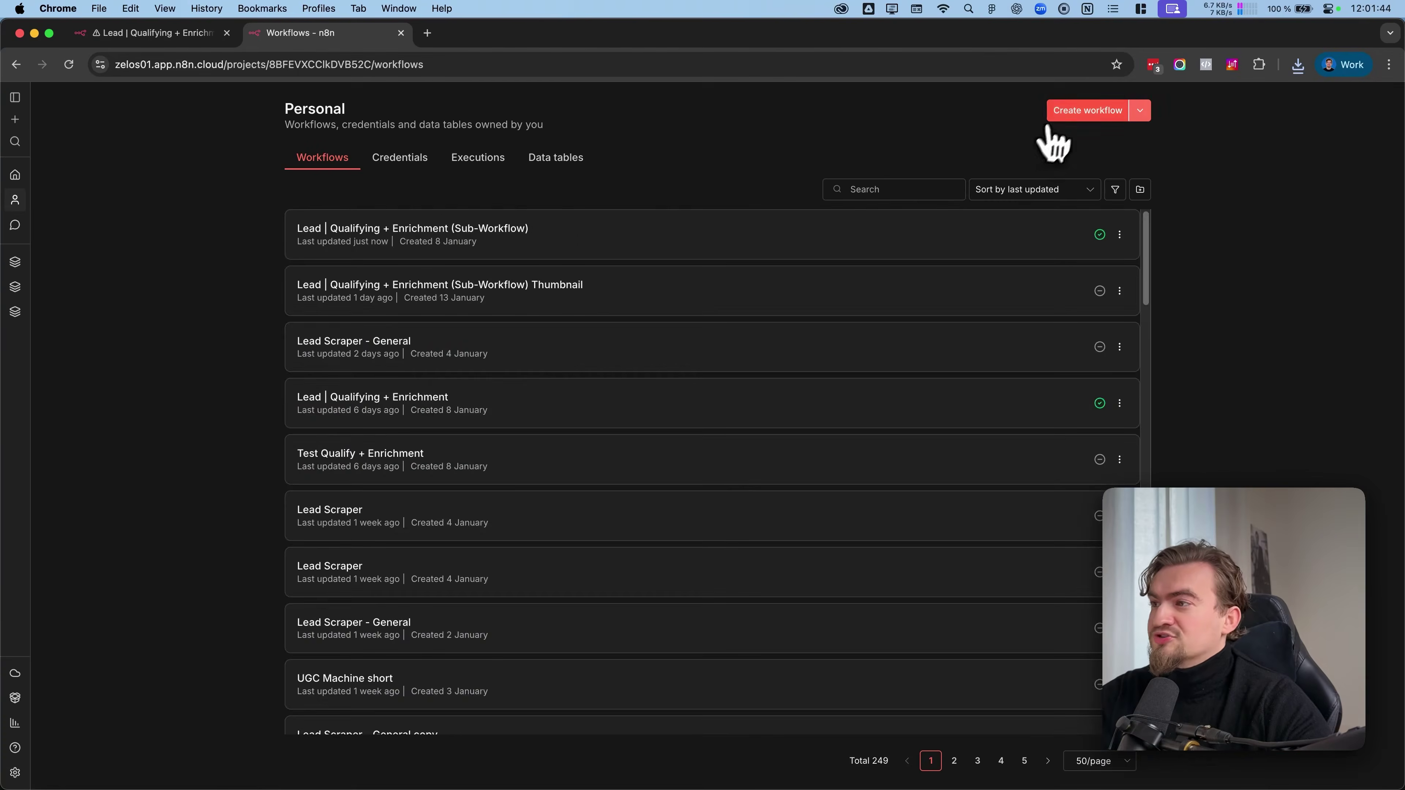
pyautogui.click(1070, 115)
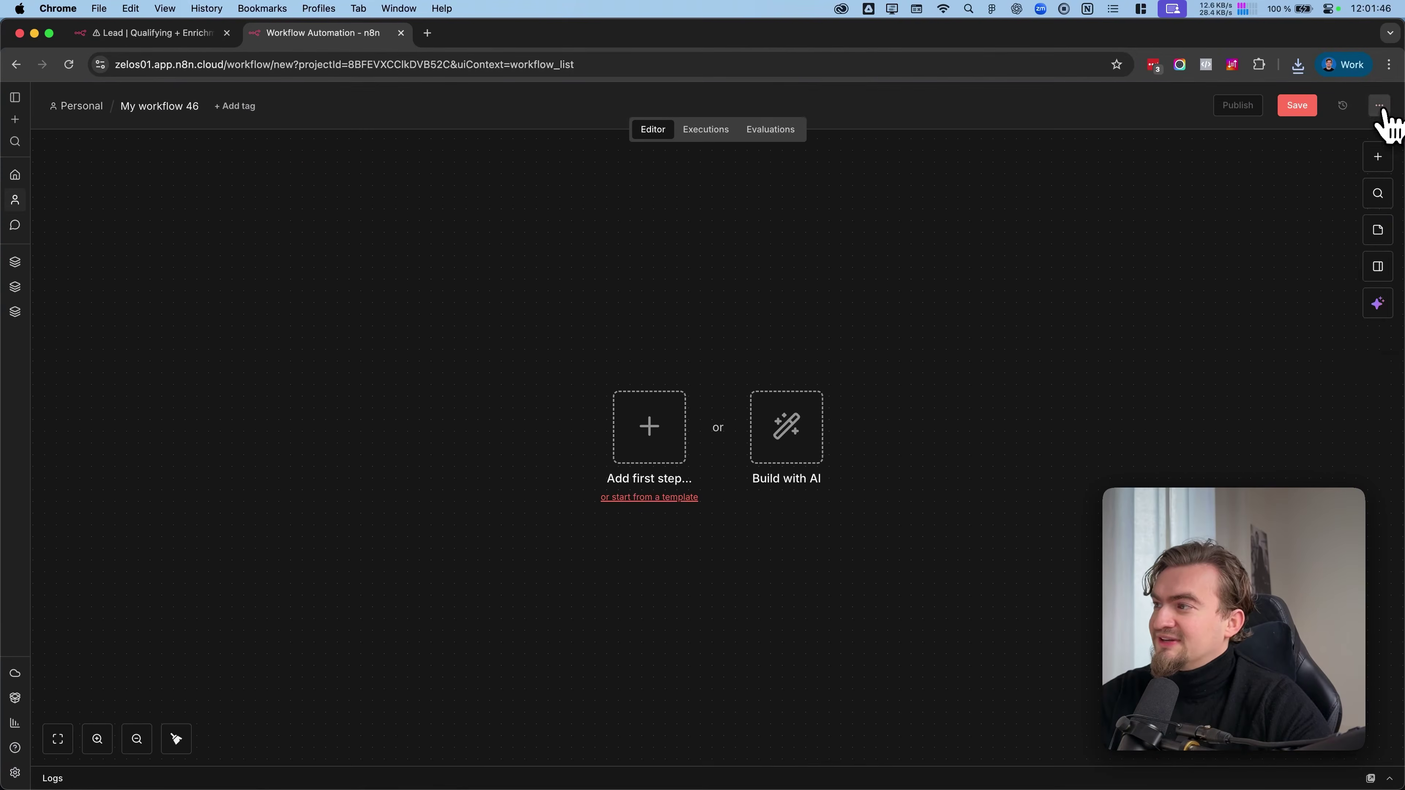
pyautogui.click(1379, 106)
pyautogui.click(1323, 294)
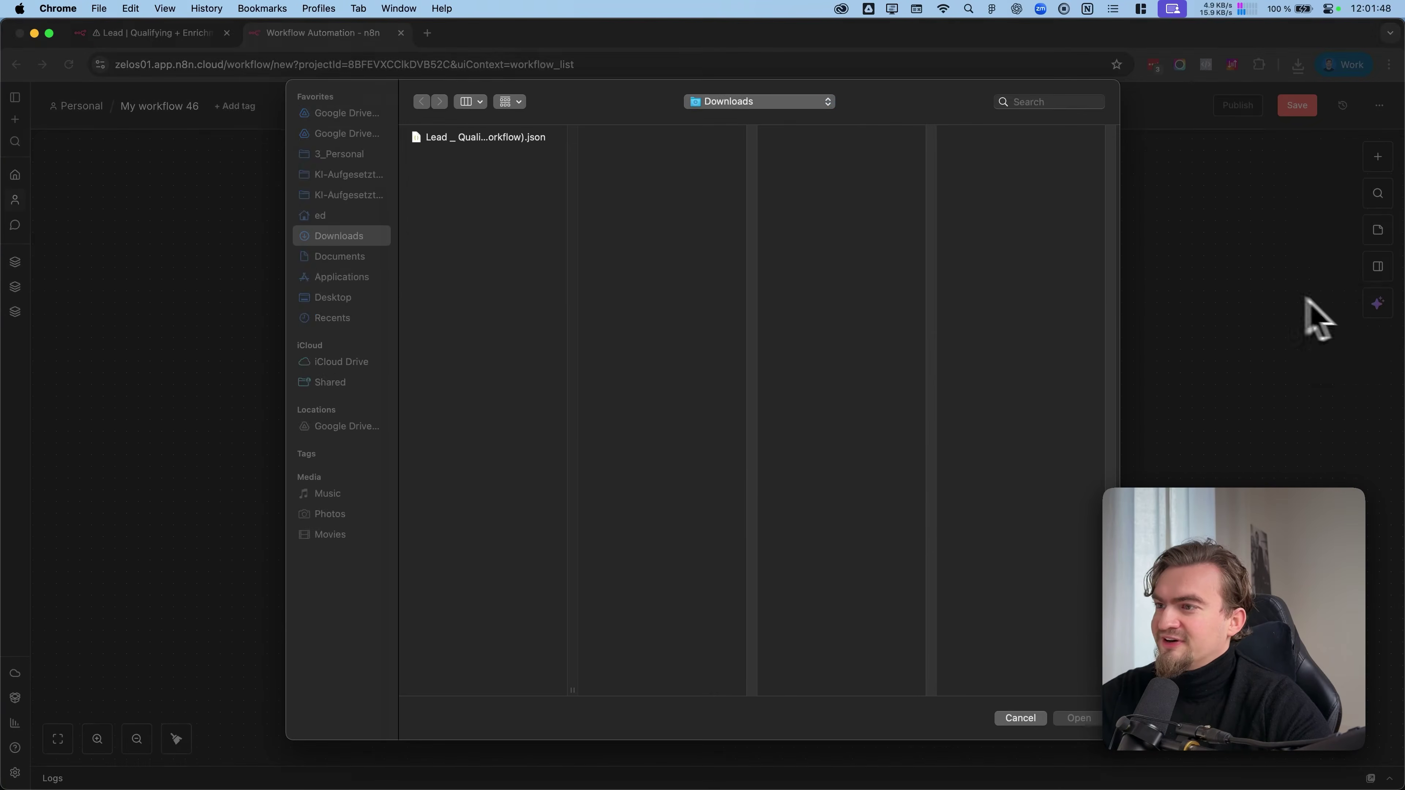
pyautogui.doubleClick(485, 137)
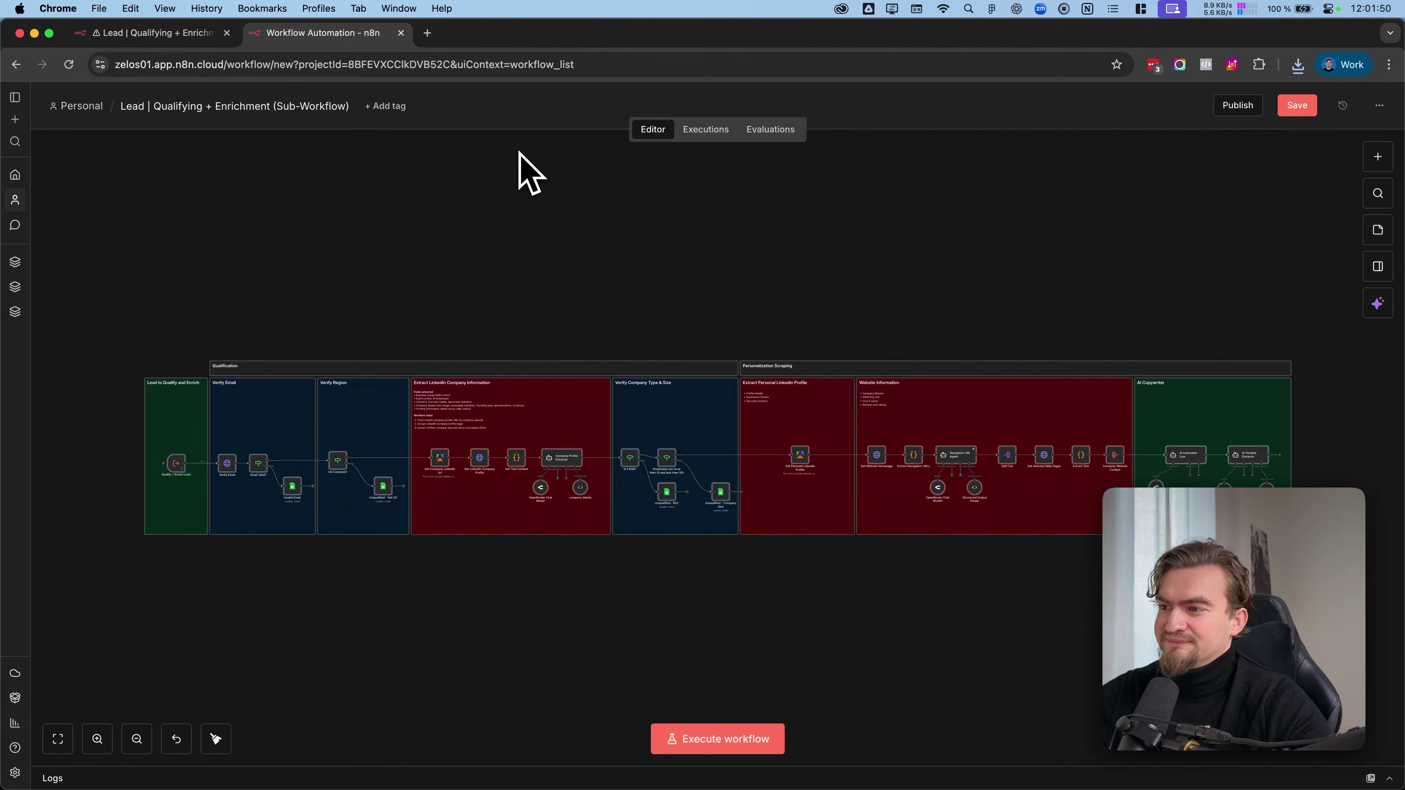
# Inspect the Invalid Email node and open its linked Google Sheets document to look through the leads.
pyautogui.doubleClick(291, 487)
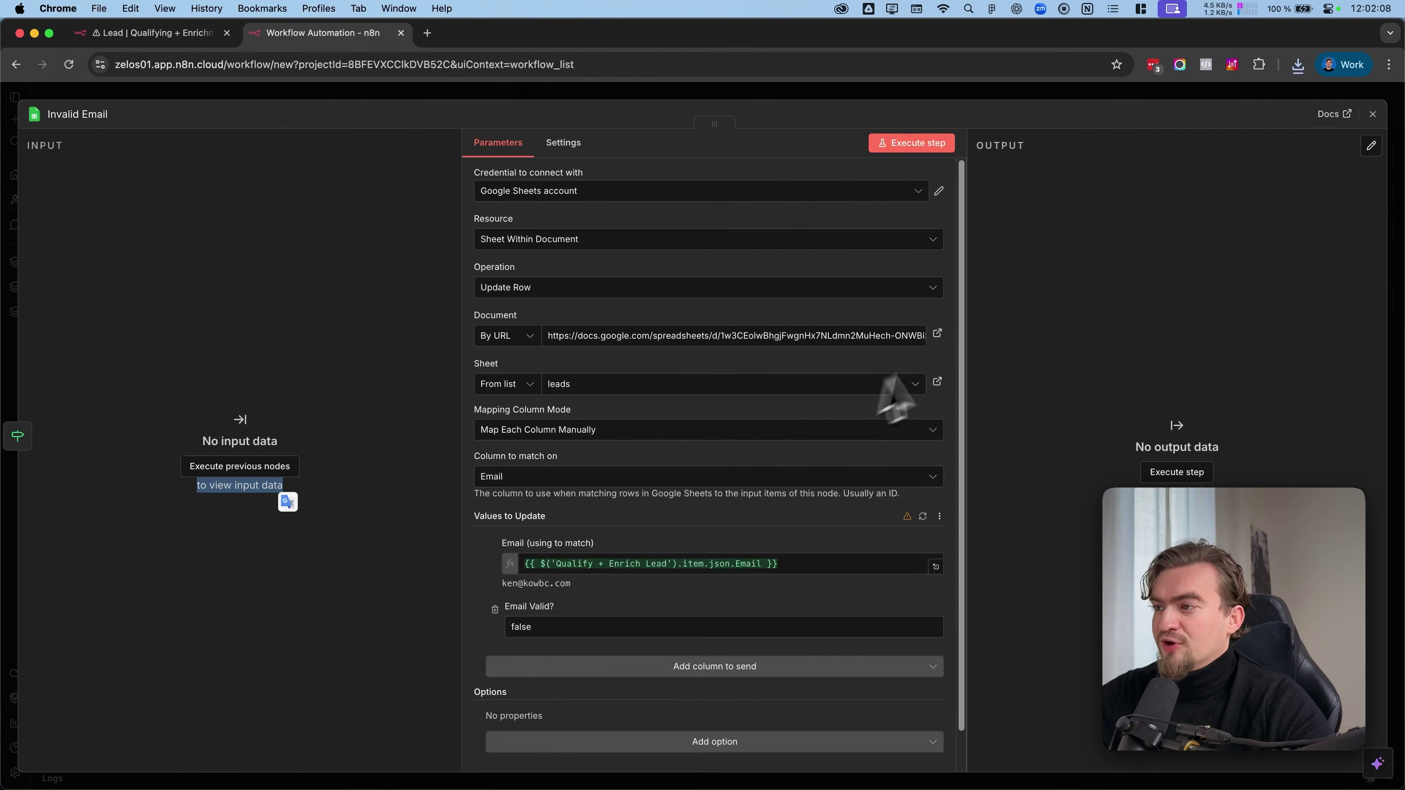
pyautogui.click(937, 333)
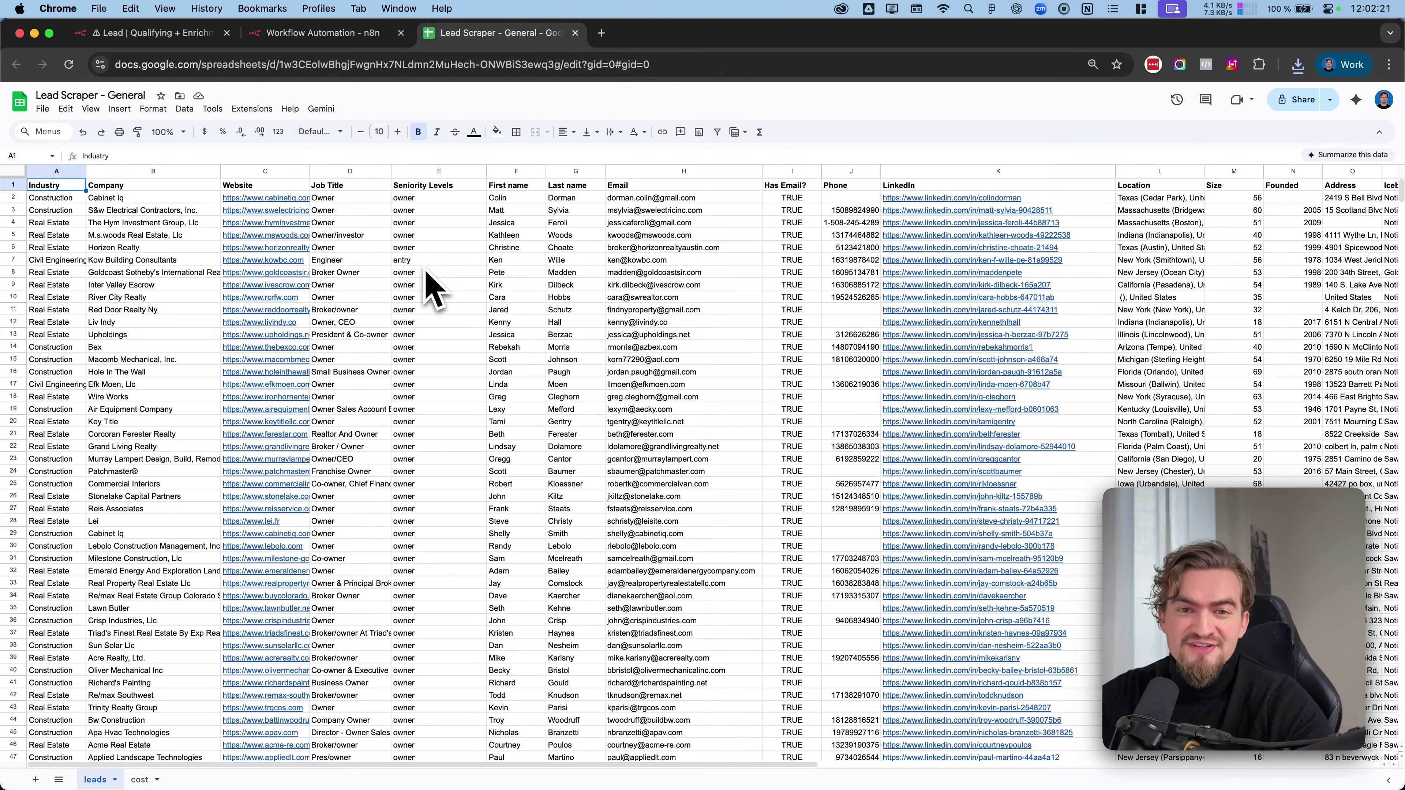
pyautogui.scroll(-5, 423, 282)
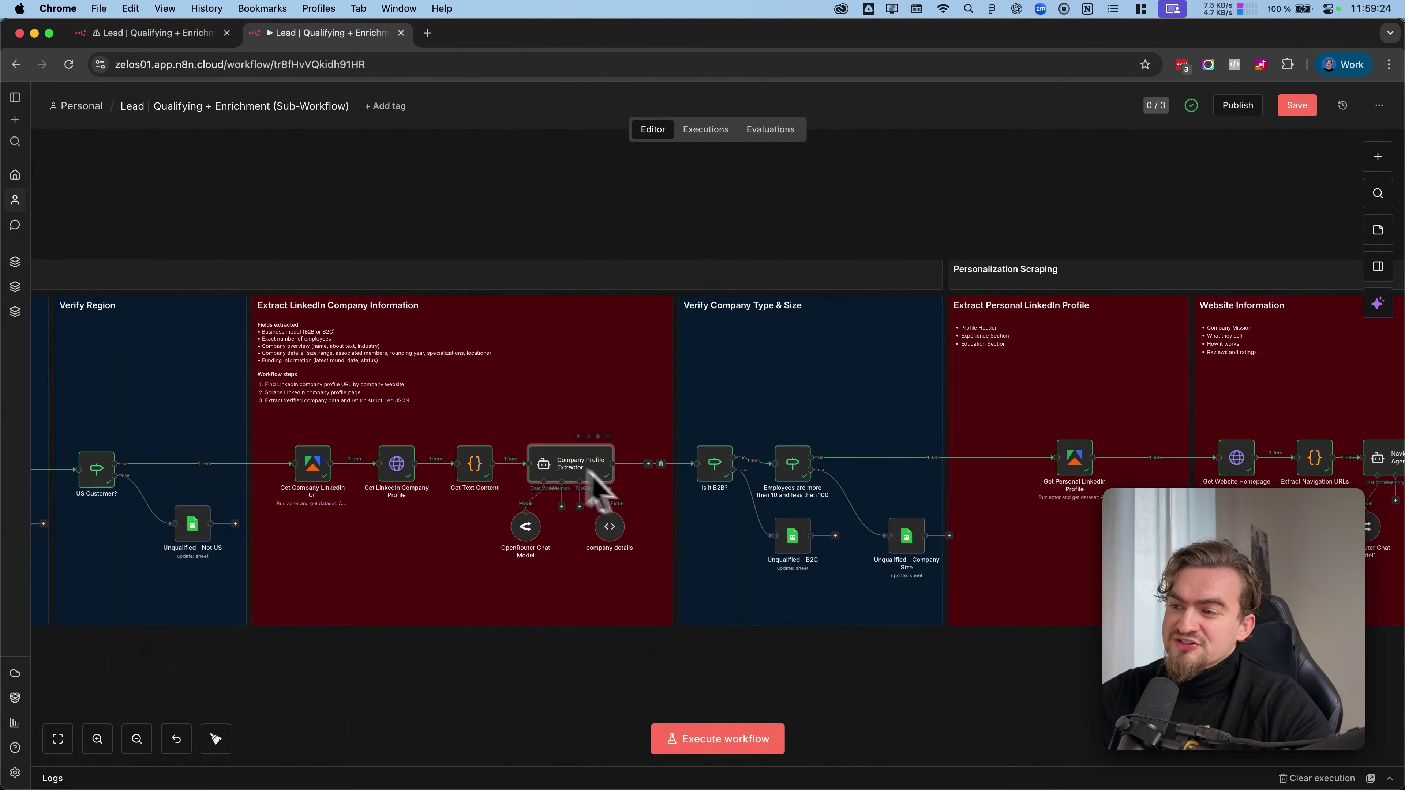
# Read through the Company Profile Extractor node's user prompt and close the node.
pyautogui.doubleClick(565, 479)
pyautogui.scroll(-3, 676, 354)
pyautogui.scroll(-5, 671, 354)
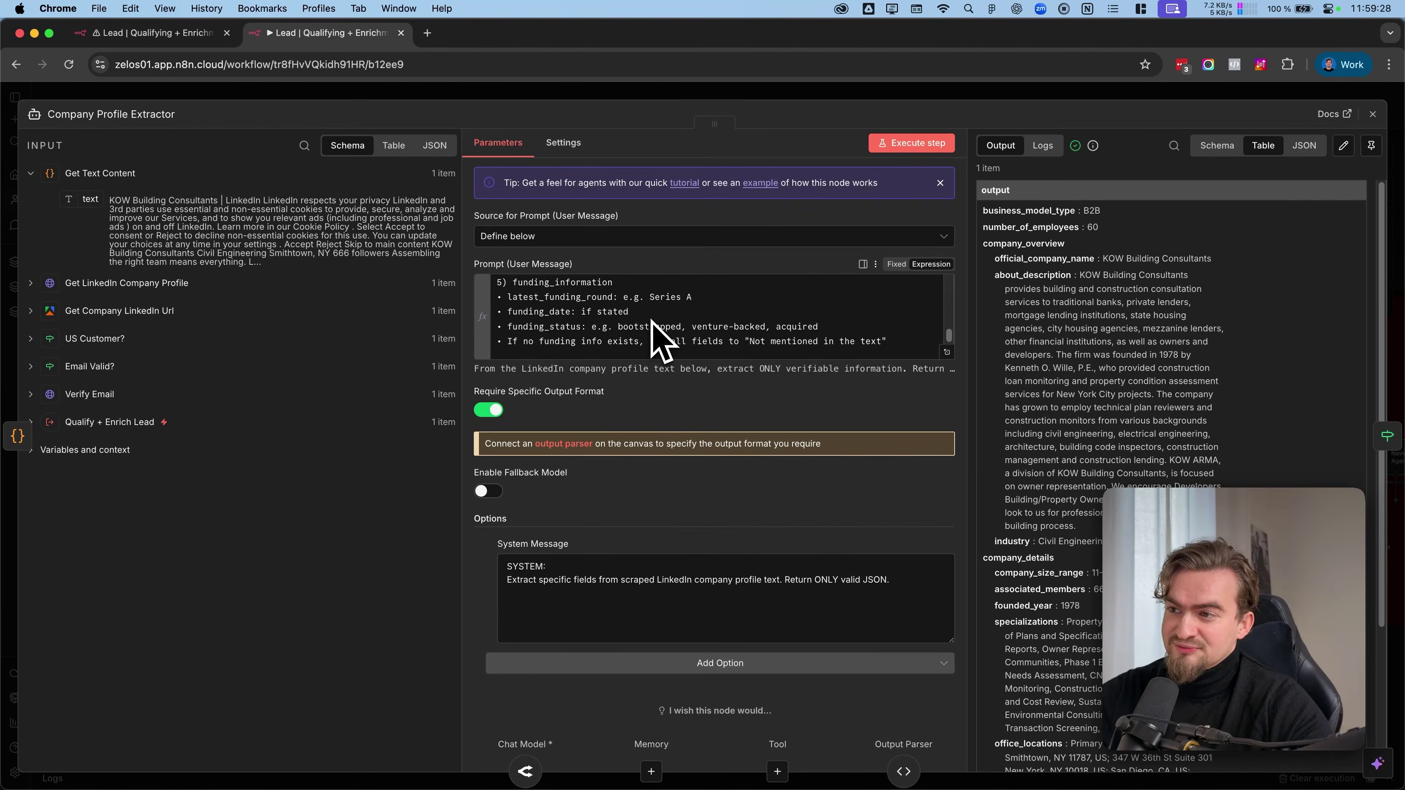
pyautogui.press('Escape')
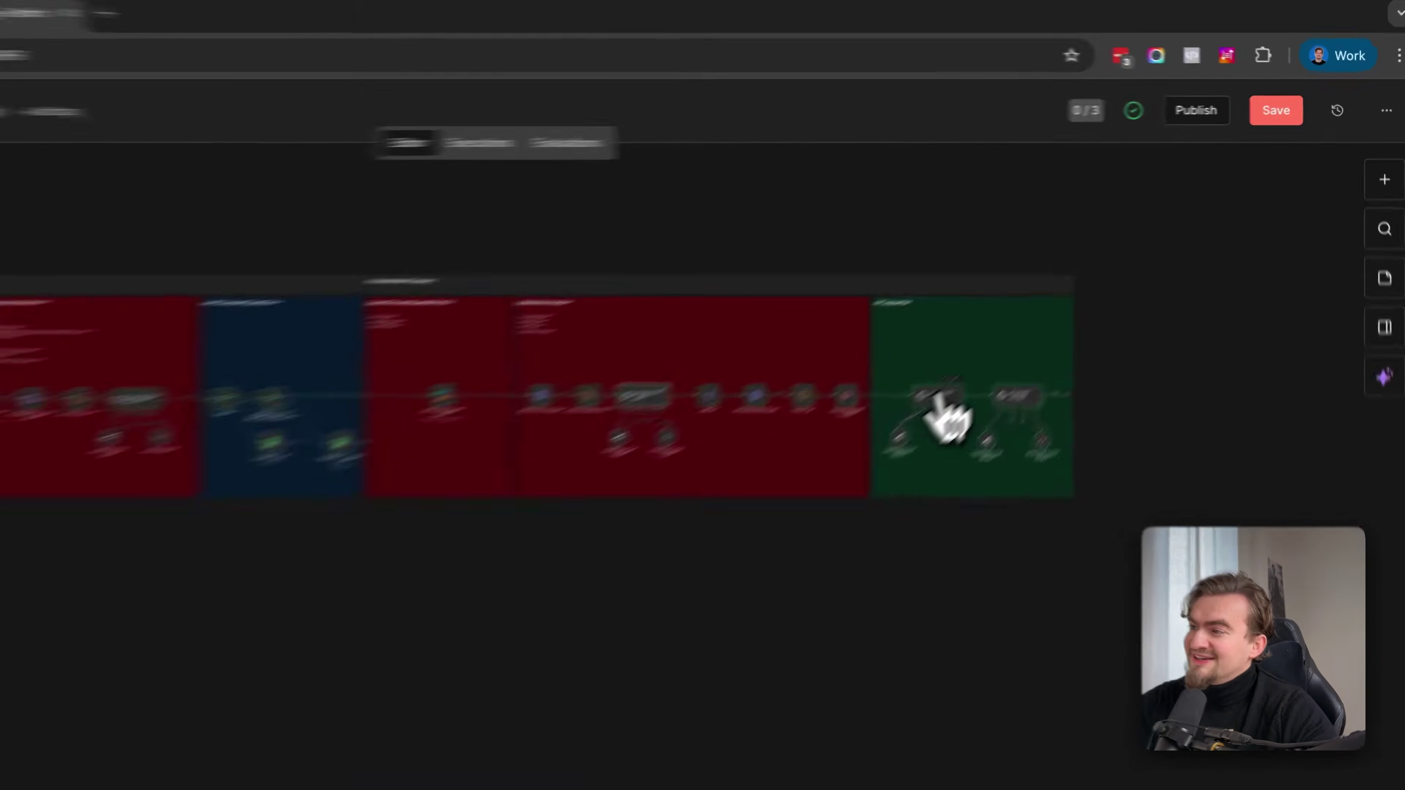
# Inspect the AI agent nodes in the AI Copywriter section of the sub-workflow.
pyautogui.doubleClick(940, 410)
pyautogui.tripleClick(800, 280)
pyautogui.press('Escape')
pyautogui.doubleClick(953, 459)
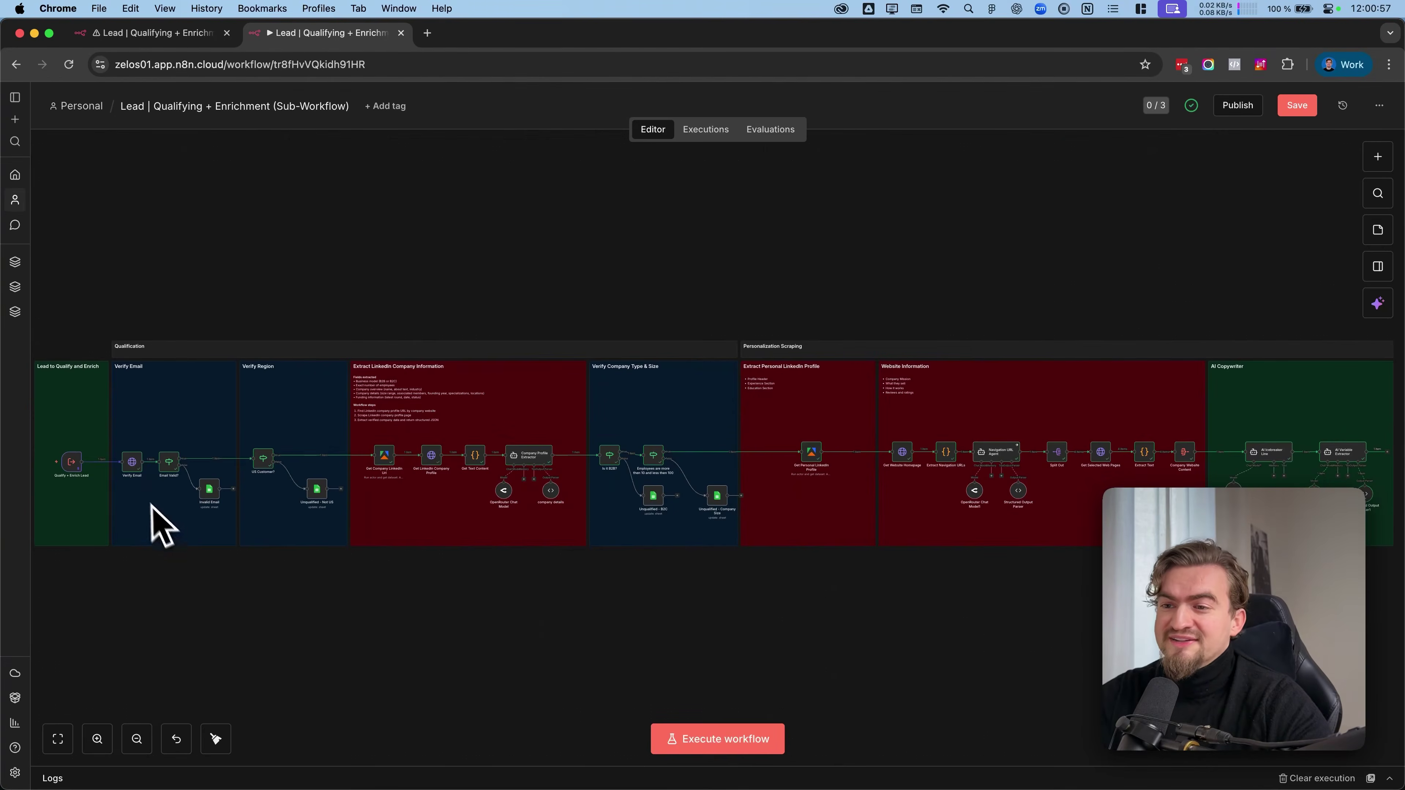
pyautogui.scroll(6, 150, 506)
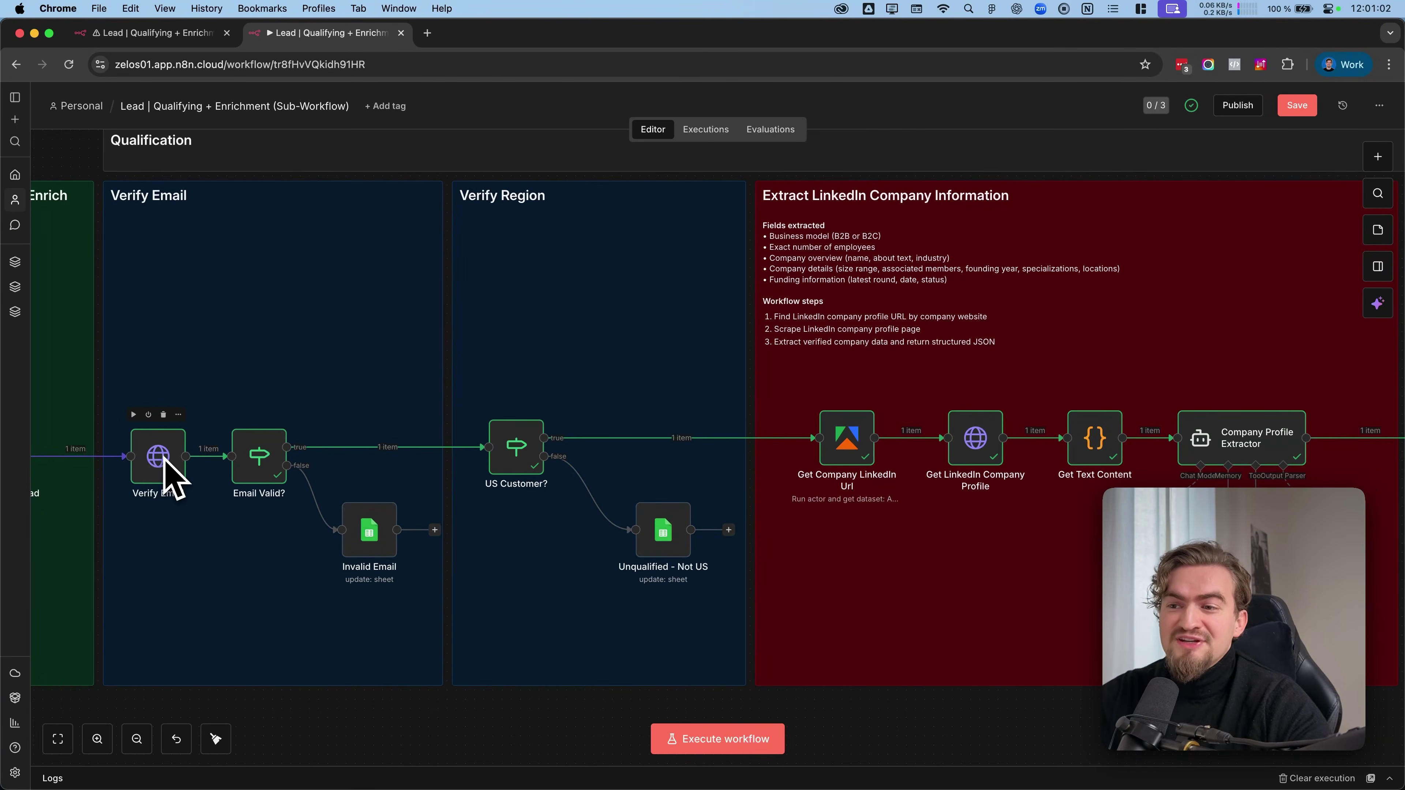
pyautogui.press('1')
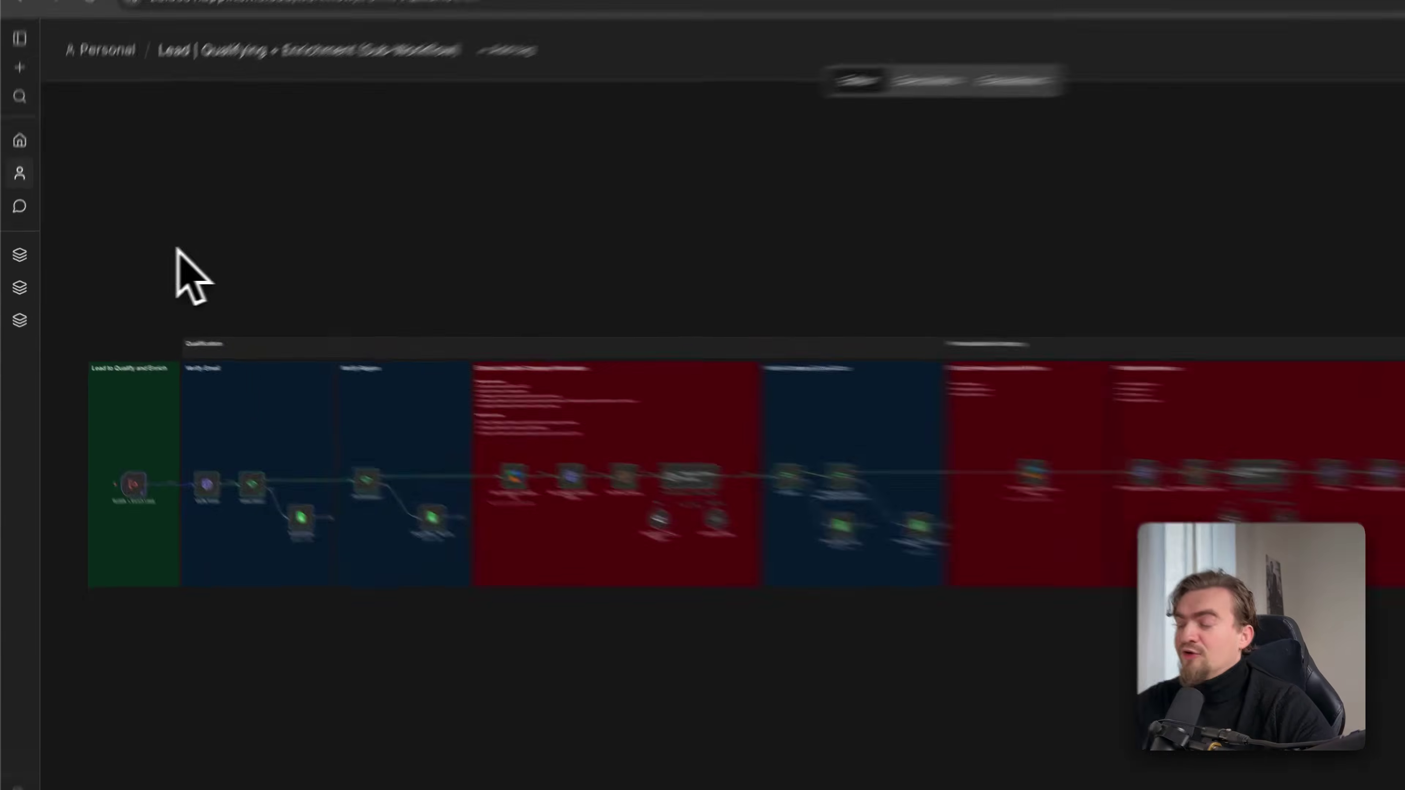
pyautogui.moveTo(81, 240); pyautogui.dragTo(148, 308)
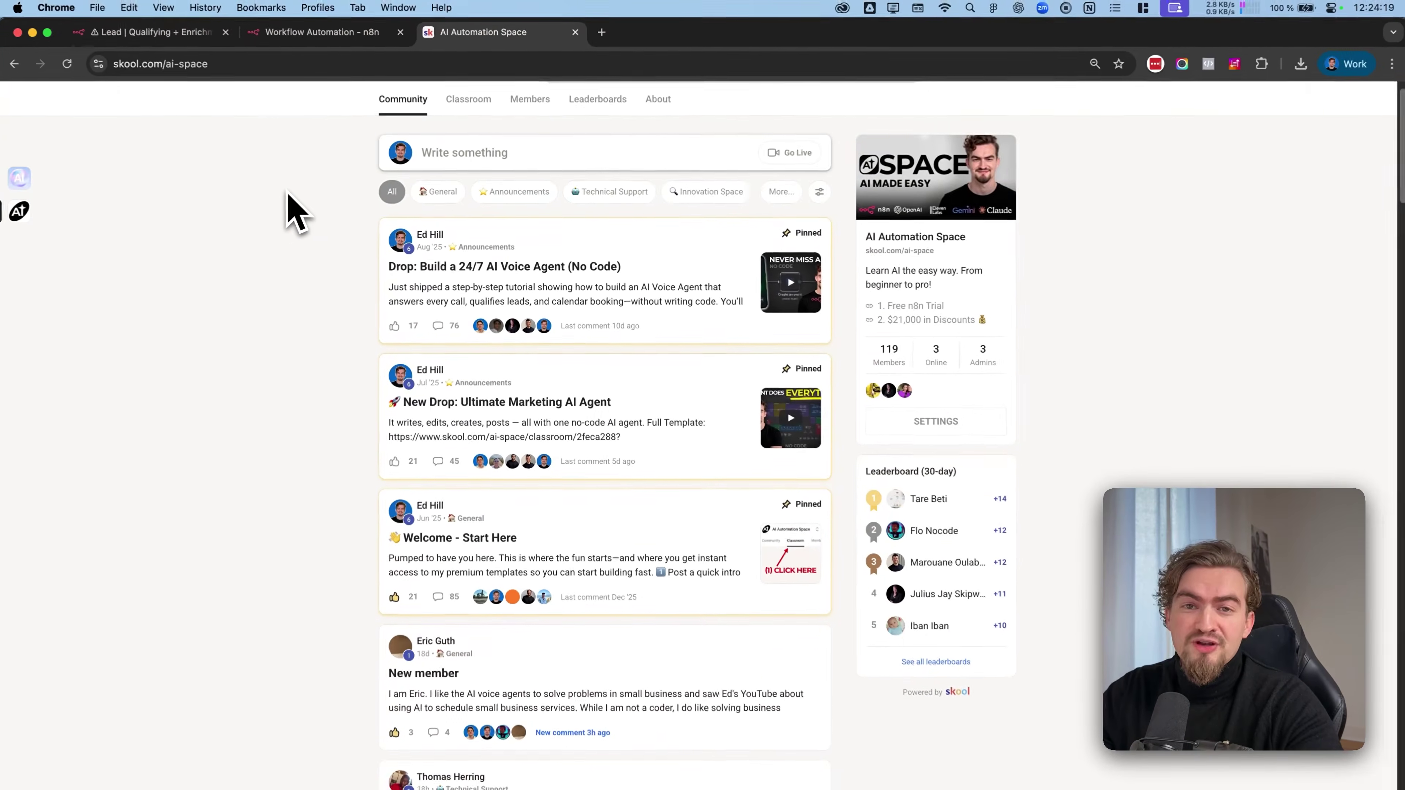
# Browse the posts on the AI Automation Space community page on Skool.
pyautogui.scroll(-3, 123, 166)
pyautogui.scroll(-5, 293, 210)
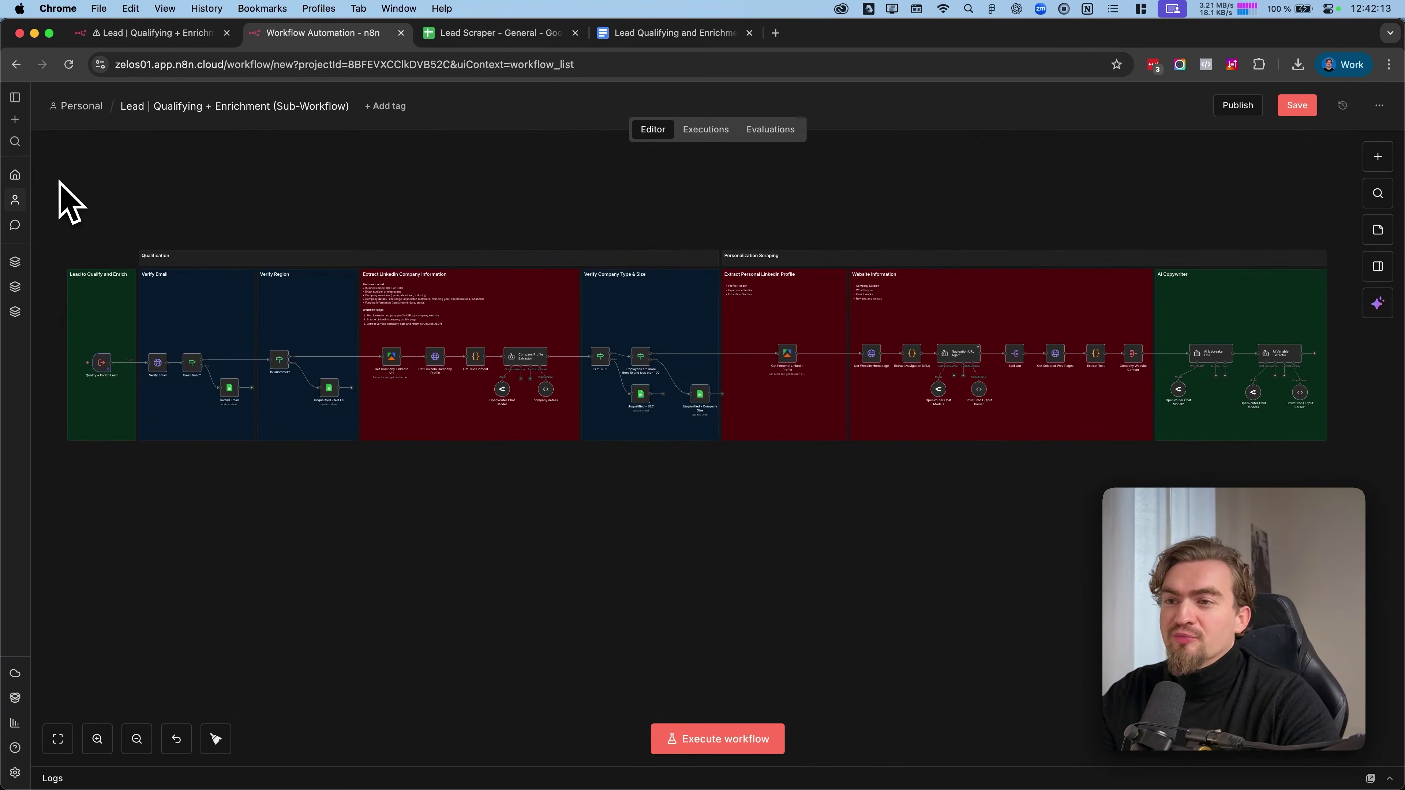
# Review the imported sub-workflow as a whole and the lead rows in the Lead Scraper - General spreadsheet.
pyautogui.moveTo(60, 183); pyautogui.dragTo(1341, 475)
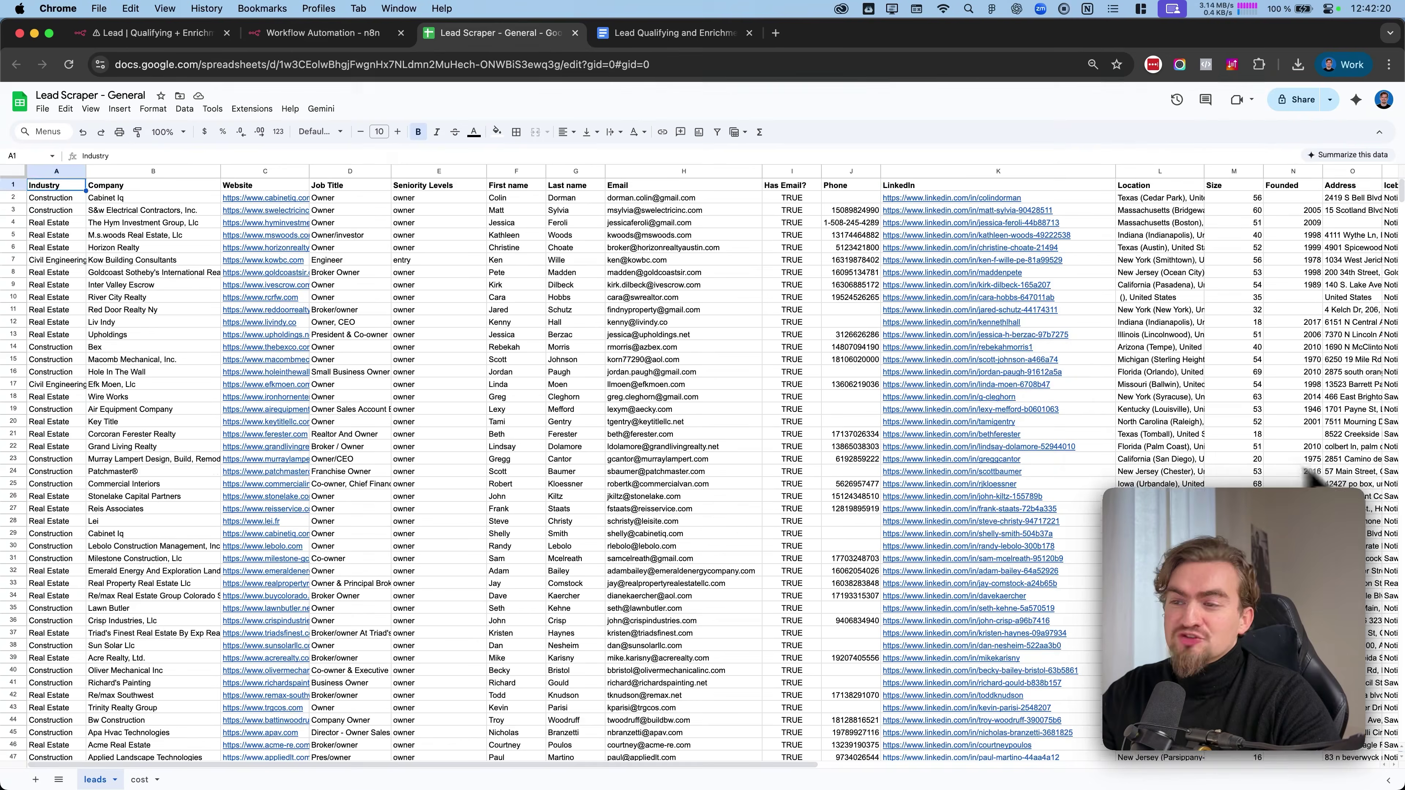
pyautogui.scroll(-5, 370, 225)
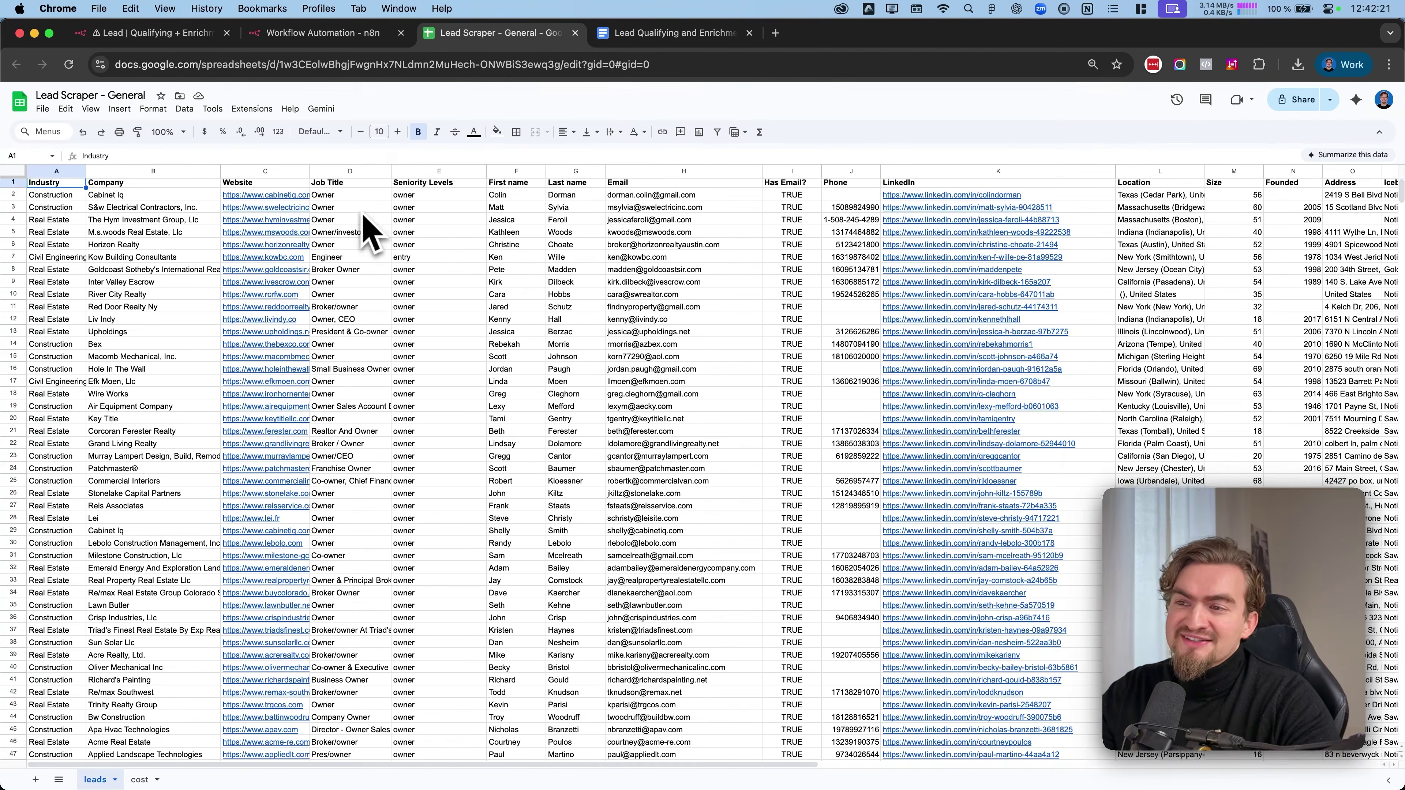
pyautogui.scroll(-3, 362, 227)
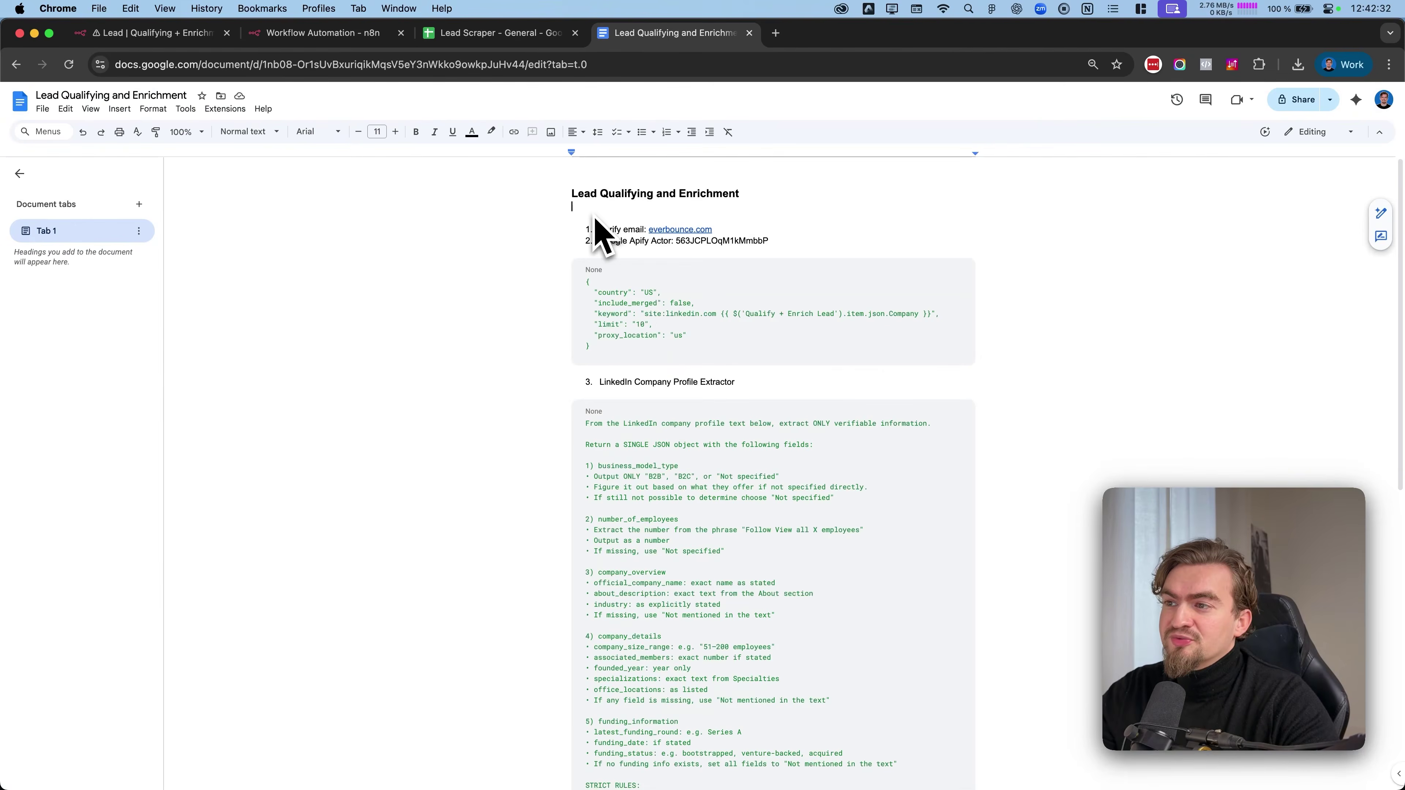
# Read through the prompts and settings in the Lead Qualifying and Enrichment Google Docs document.
pyautogui.scroll(-4, 600, 232)
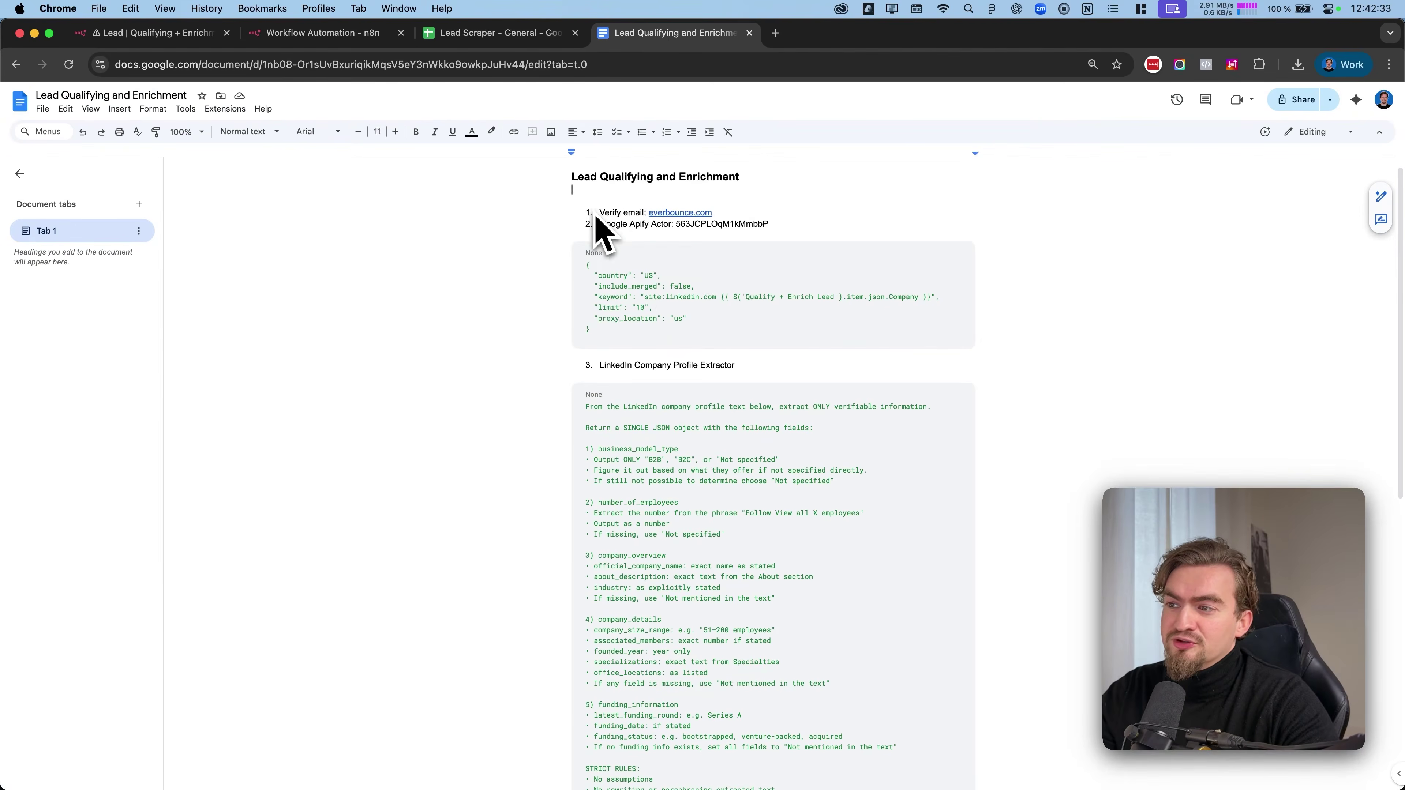
pyautogui.scroll(-2, 603, 232)
pyautogui.scroll(-3, 600, 232)
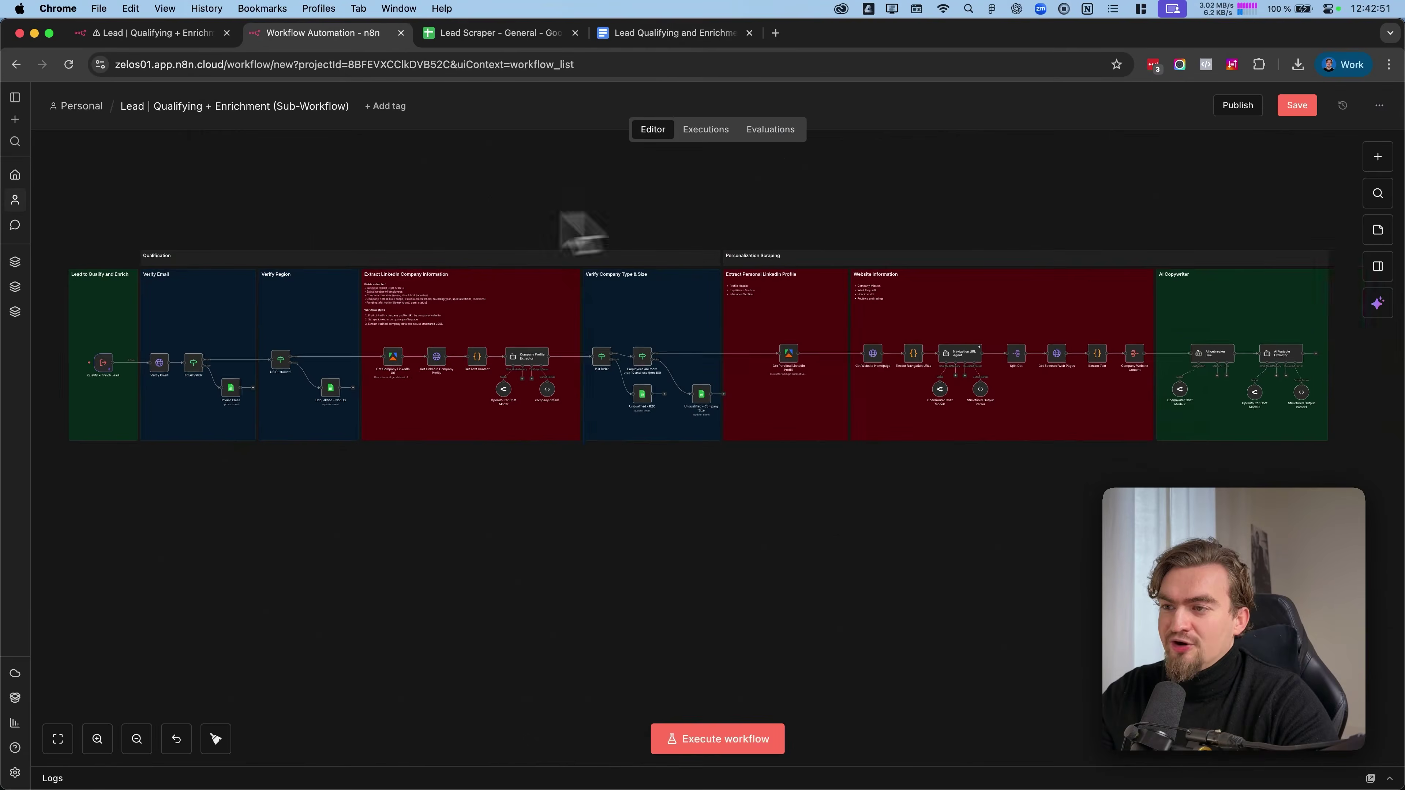
# Check the leads spreadsheet and examine the sub-workflow call inside the main Lead | Qualifying + Enrichment workflow's loop.
pyautogui.scroll(5, 85, 266)
pyautogui.scroll(2, 72, 276)
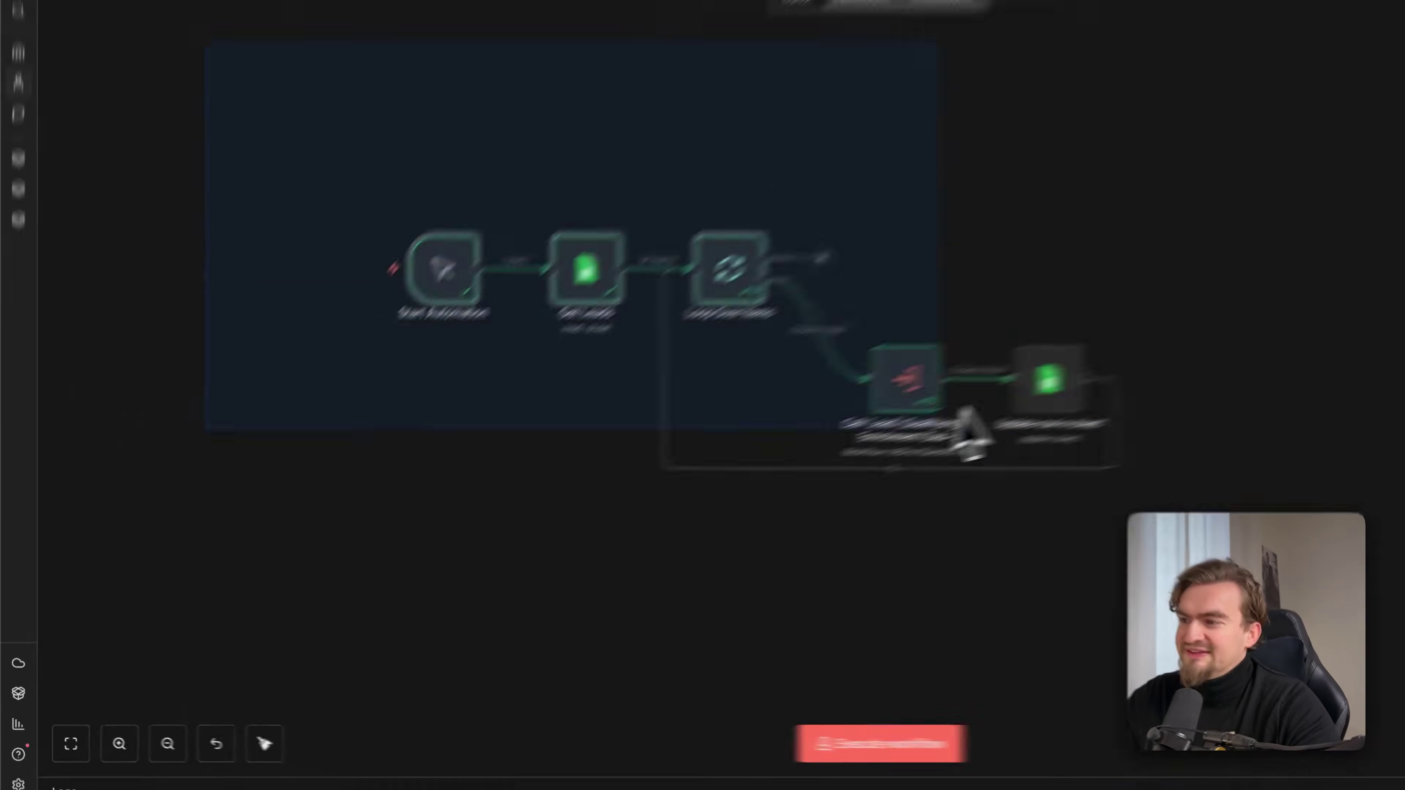
pyautogui.click(489, 33)
pyautogui.scroll(-10, 354, 204)
pyautogui.click(147, 33)
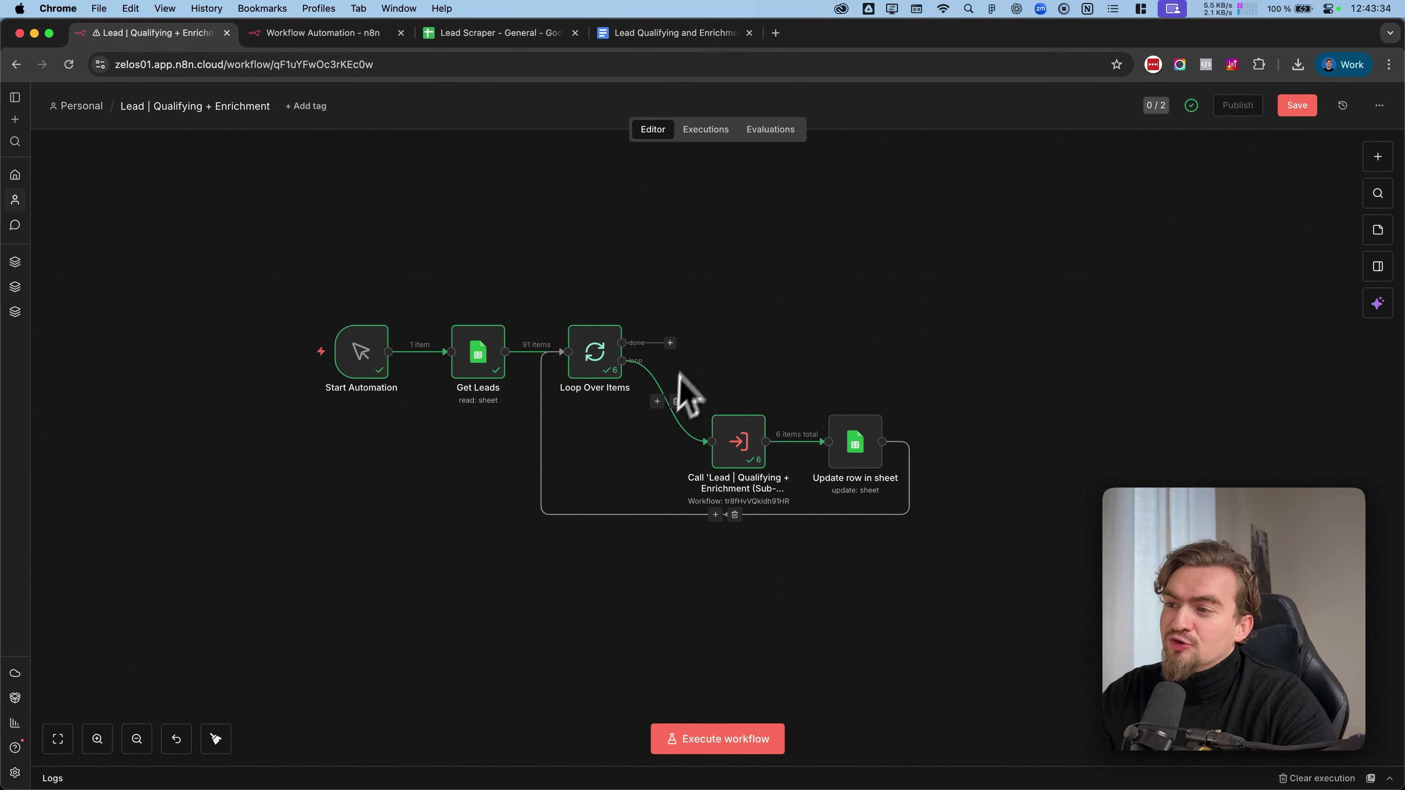
pyautogui.moveTo(696, 369); pyautogui.dragTo(719, 417)
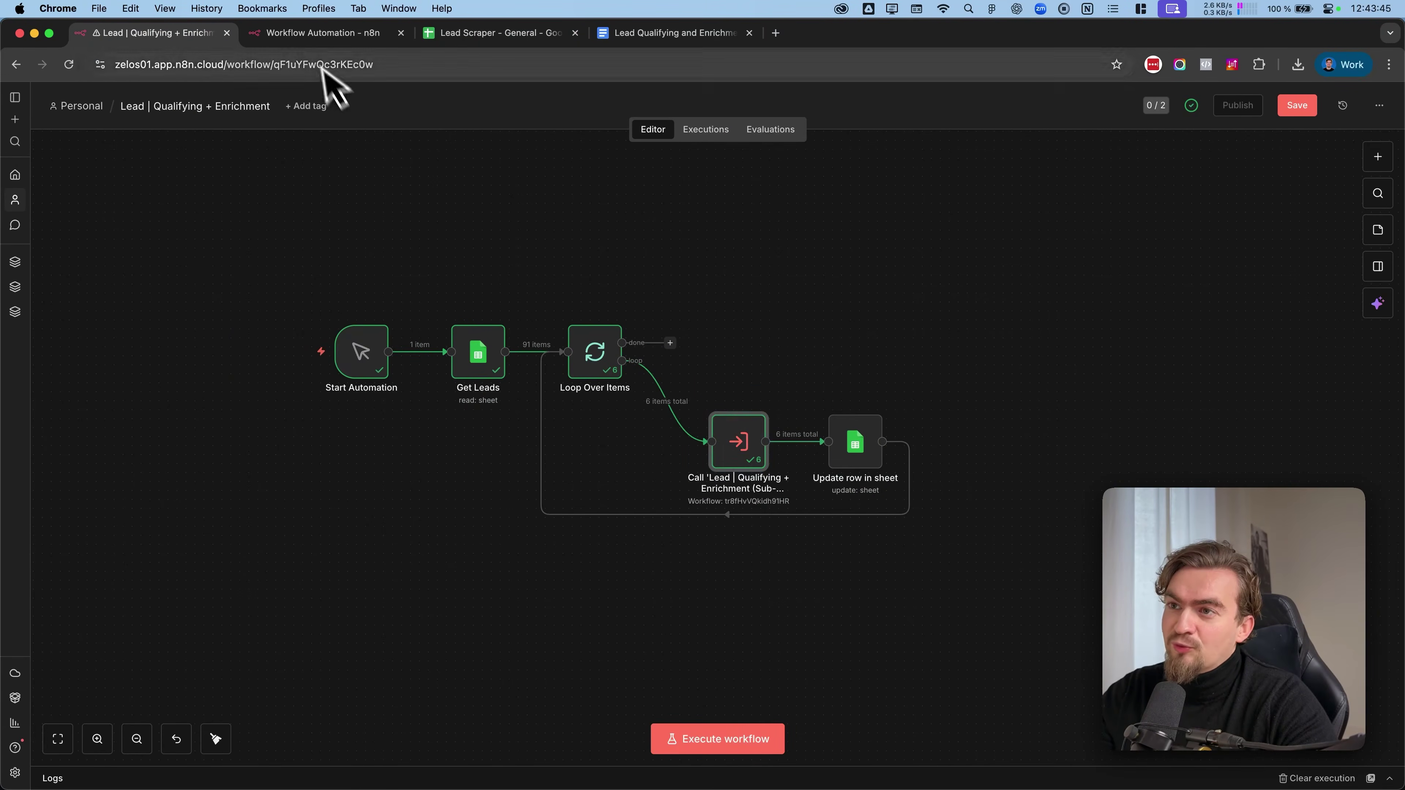
# Examine the sub-workflow's sections in order, from Verify Email through company and website scraping to AI Copywriter.
pyautogui.click(323, 33)
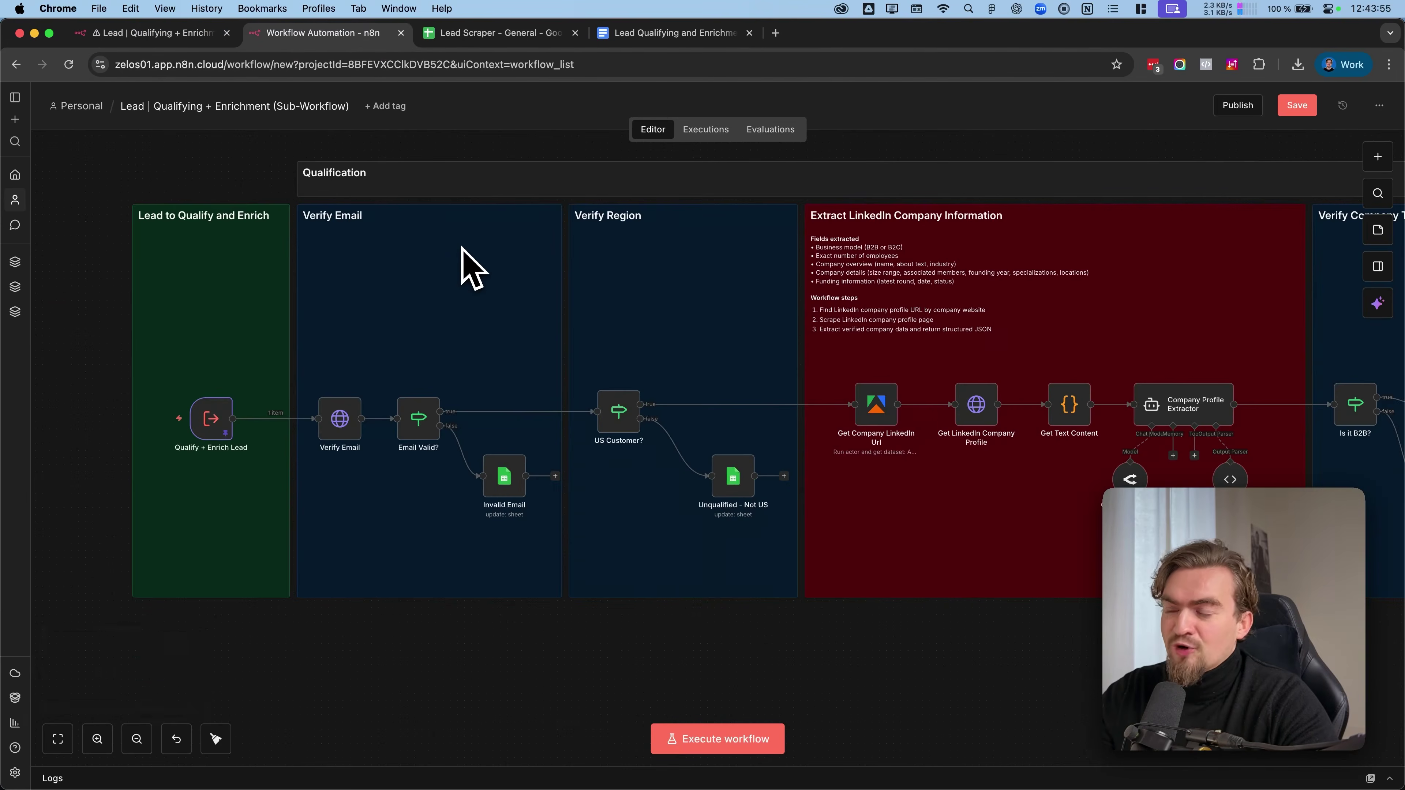
pyautogui.hscroll(10, 467, 265)
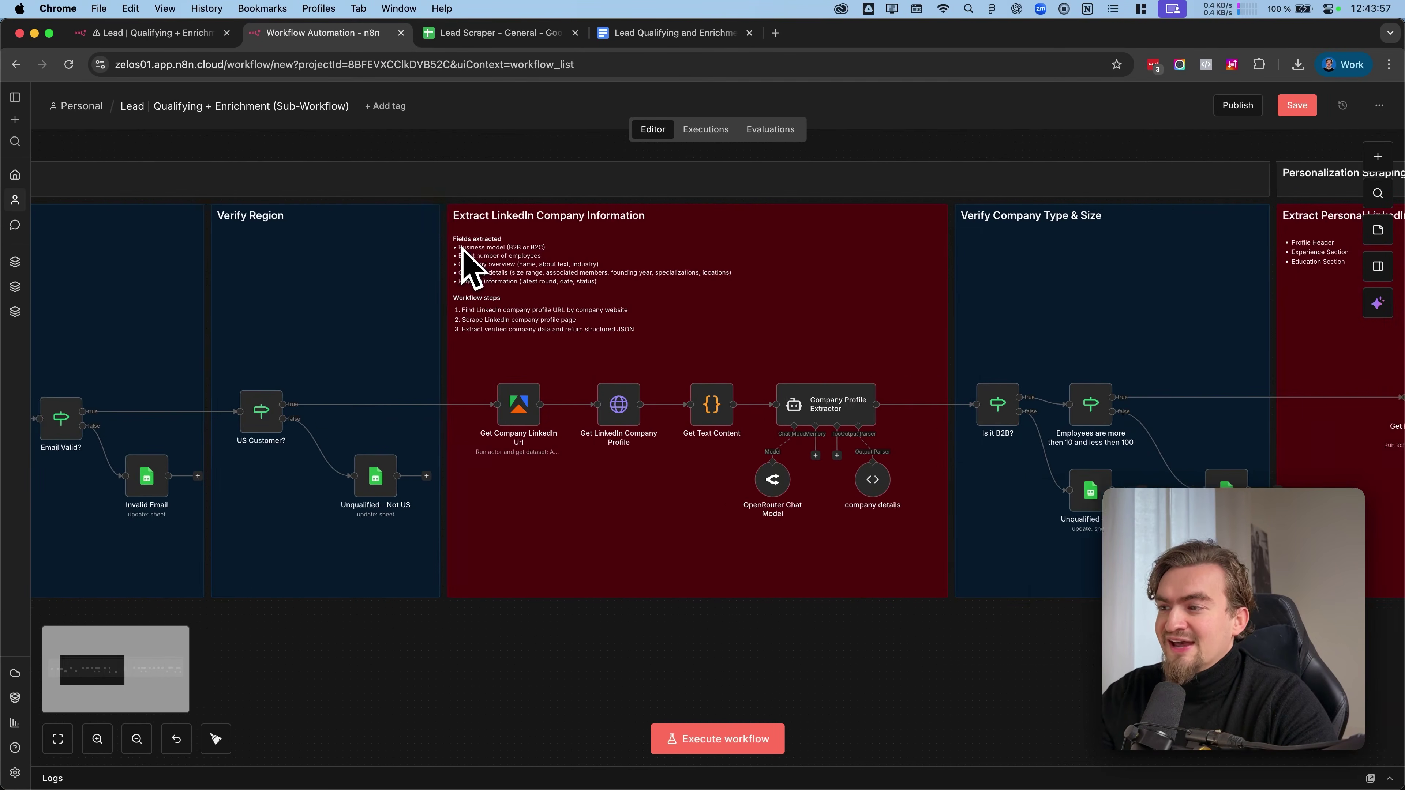
pyautogui.hscroll(15, 467, 266)
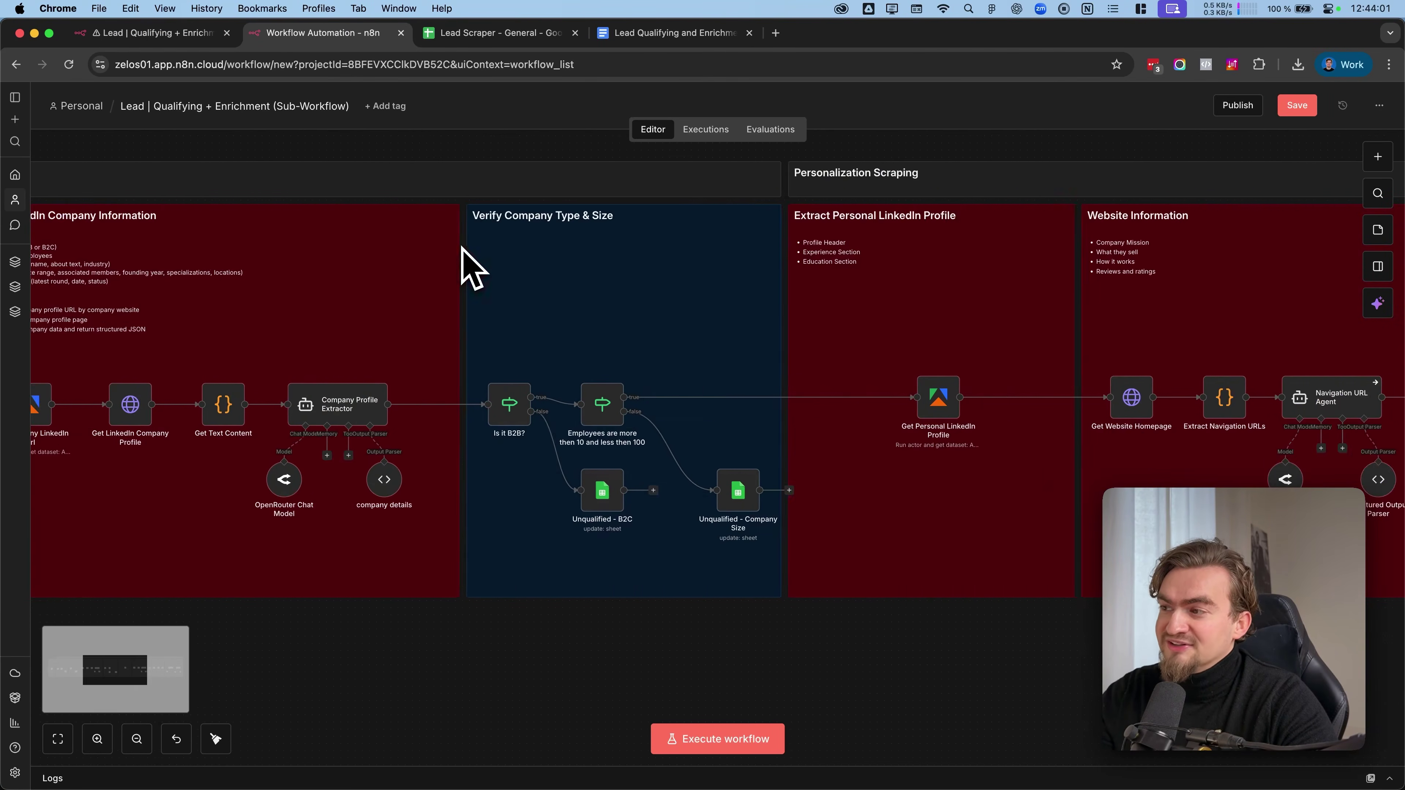
pyautogui.hscroll(11, 467, 266)
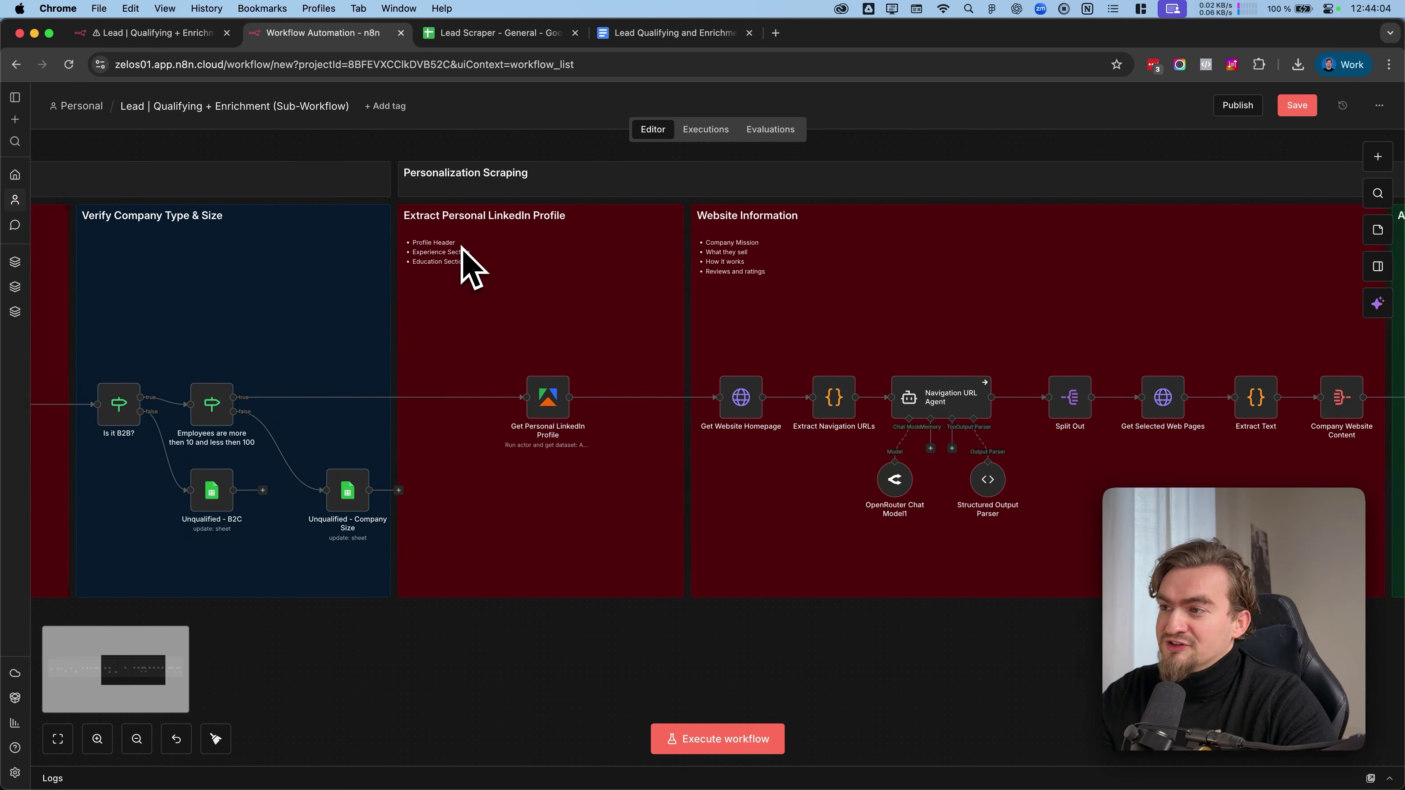
pyautogui.hscroll(12, 467, 266)
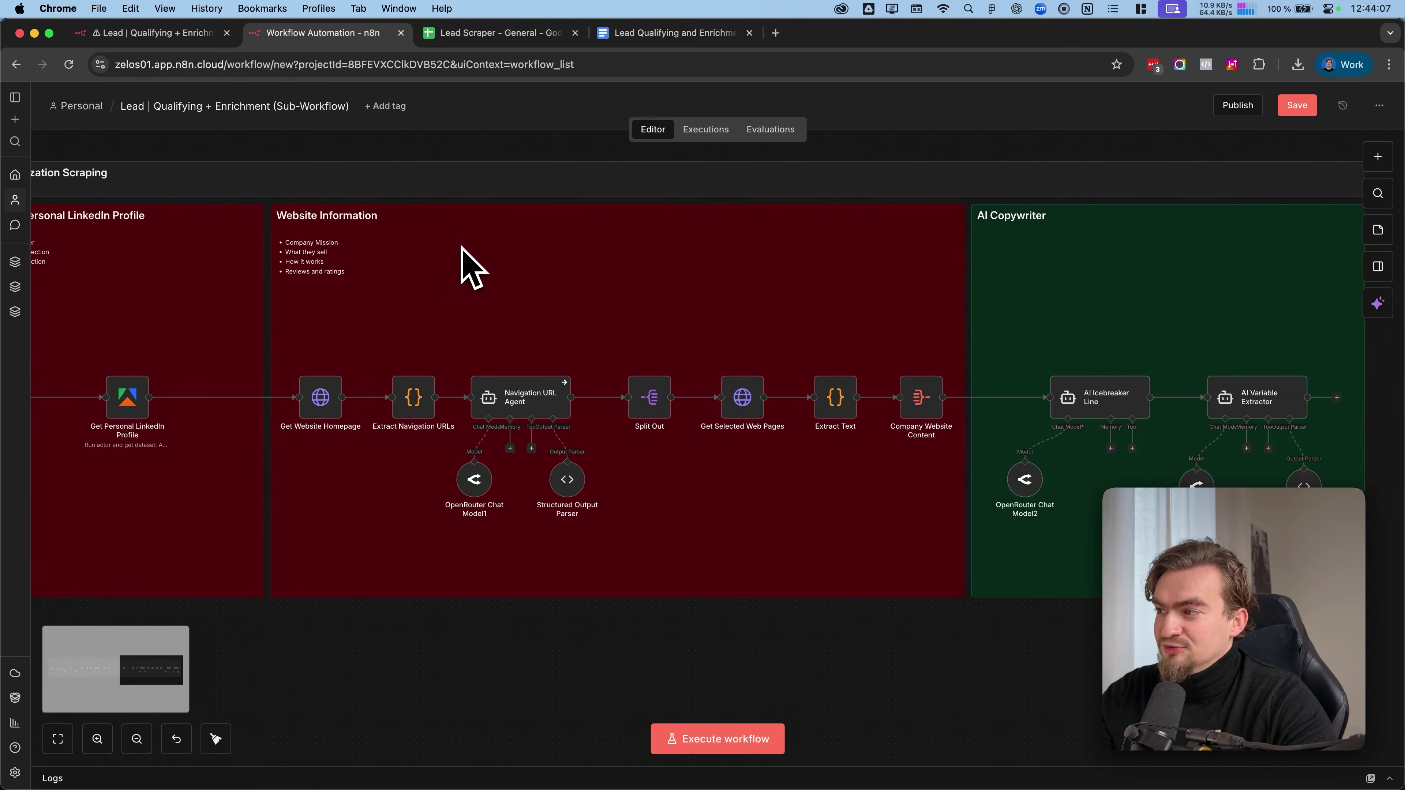
pyautogui.hscroll(2, 467, 265)
# Examine the main workflow's Update row in sheet node and the header area of the leads spreadsheet.
pyautogui.click(148, 31)
pyautogui.moveTo(786, 348); pyautogui.dragTo(911, 477)
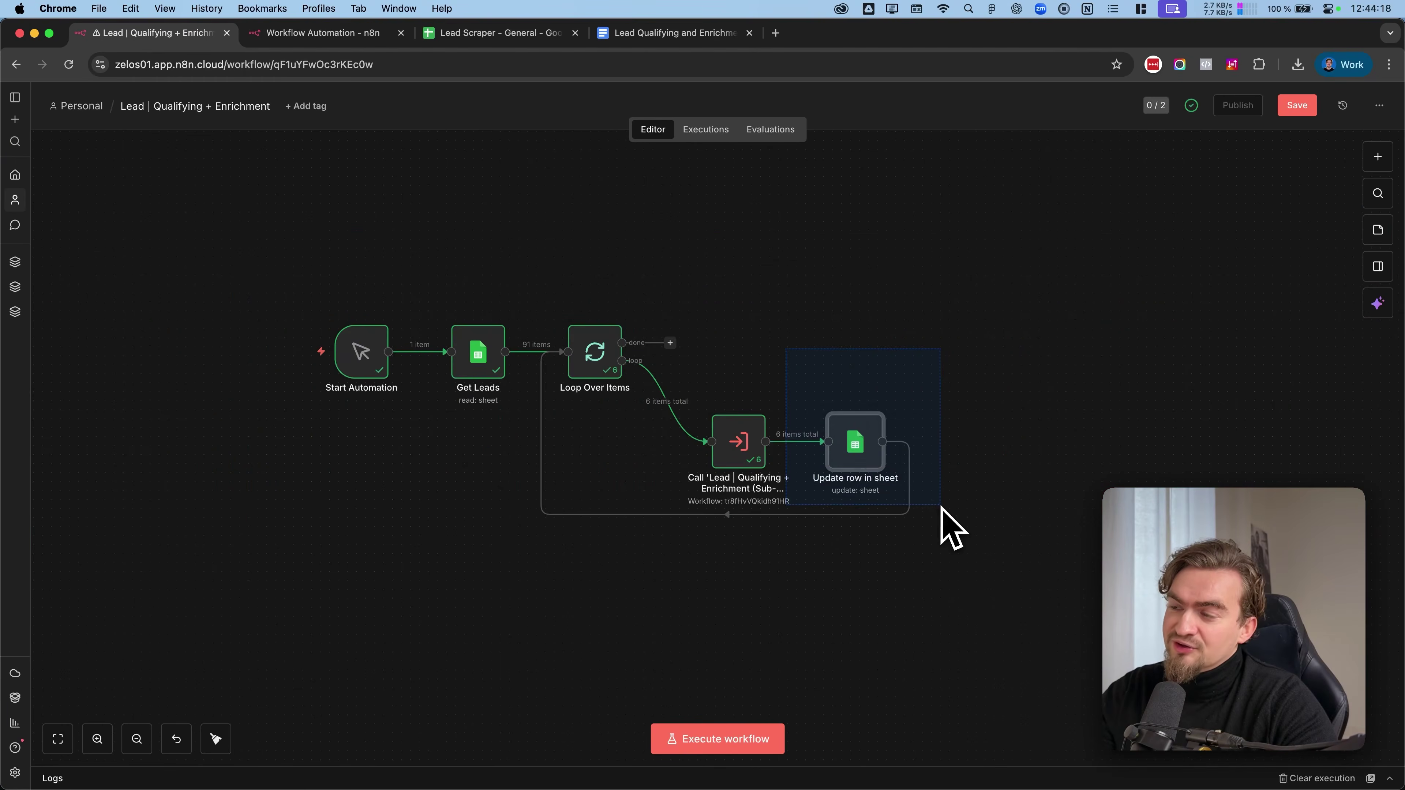
pyautogui.press('super+3')
pyautogui.moveTo(715, 186); pyautogui.dragTo(934, 191)
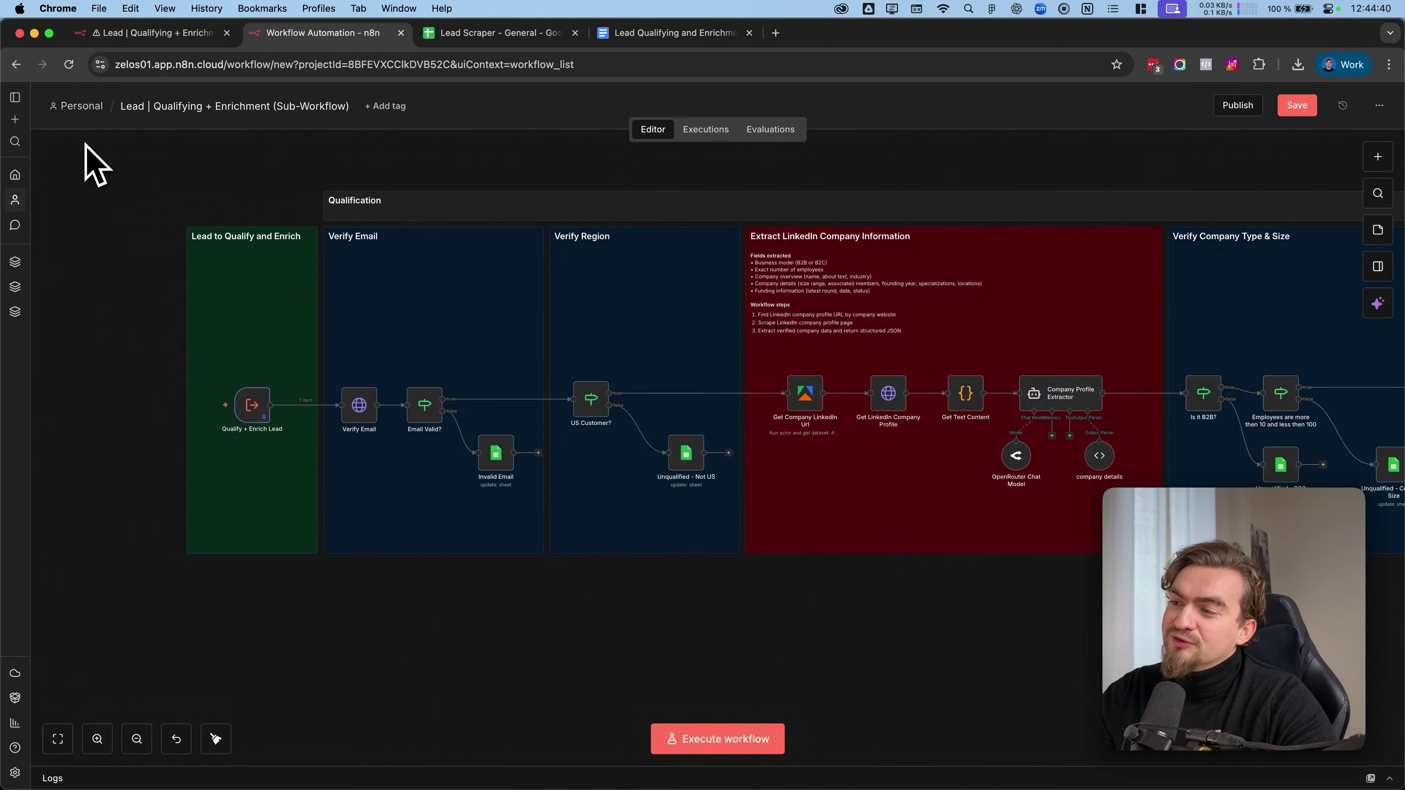
# Examine the sub-workflow's Qualify + Enrich Lead trigger and the request URL in its Verify Email node.
pyautogui.moveTo(85, 143); pyautogui.dragTo(1402, 581)
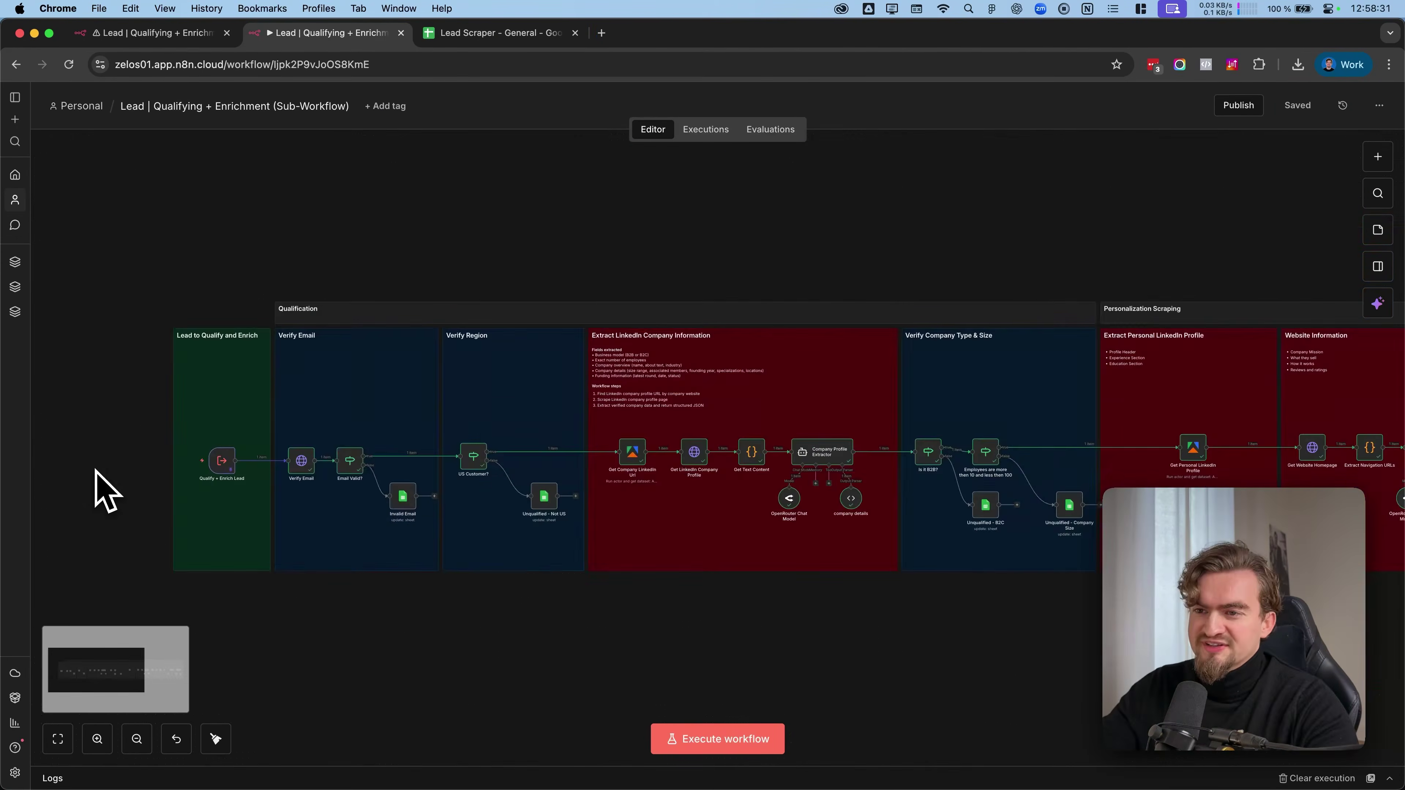
pyautogui.scroll(5, 138, 489)
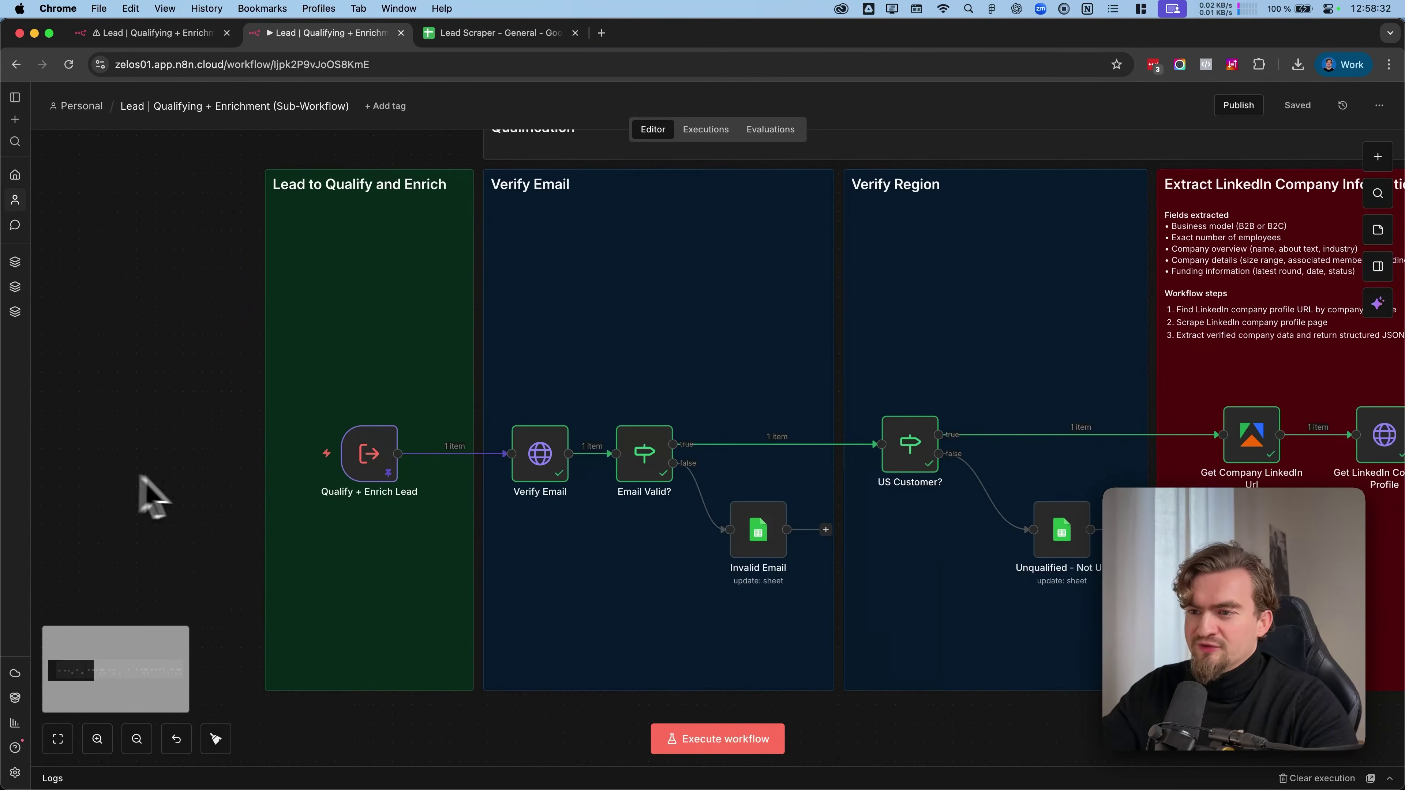
pyautogui.doubleClick(373, 451)
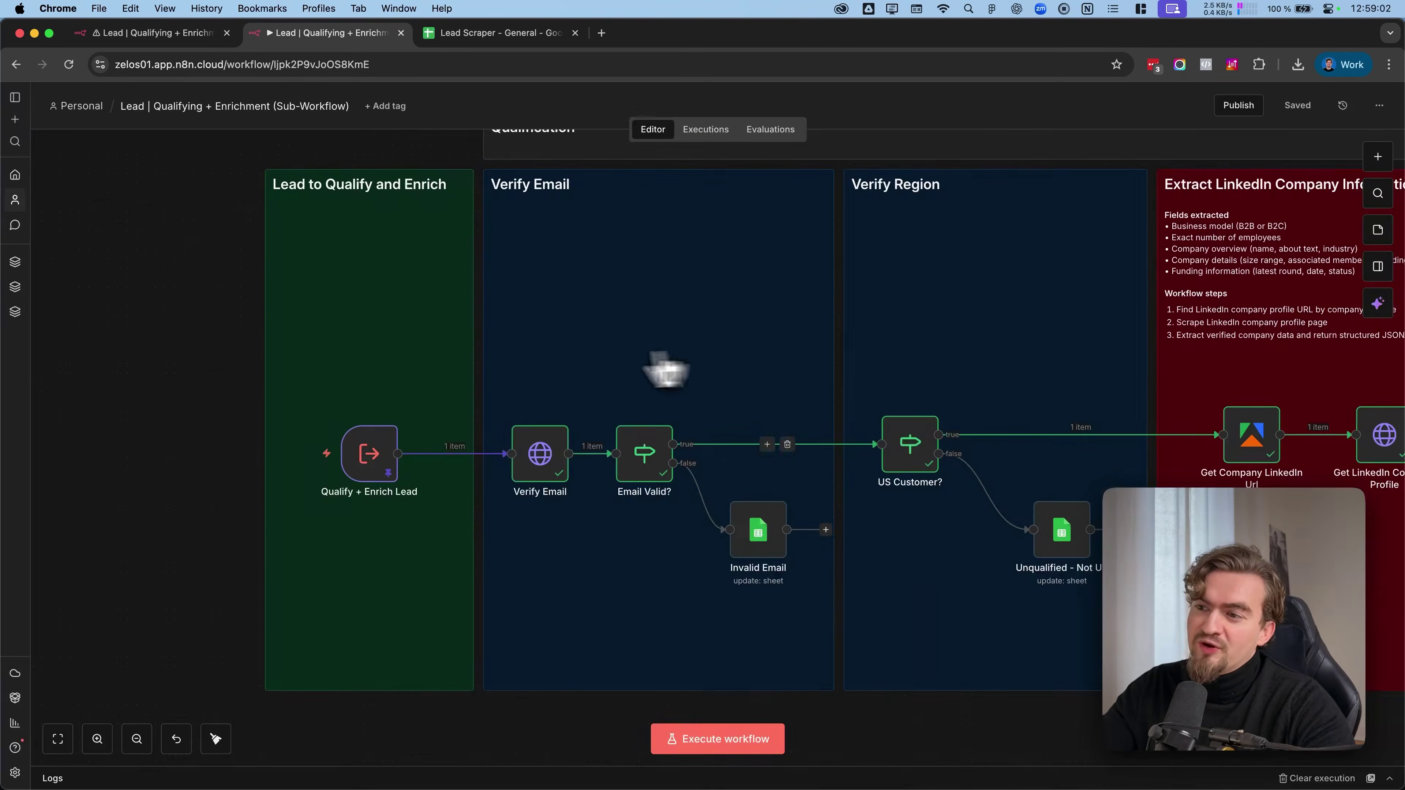
pyautogui.doubleClick(548, 453)
pyautogui.click(588, 270)
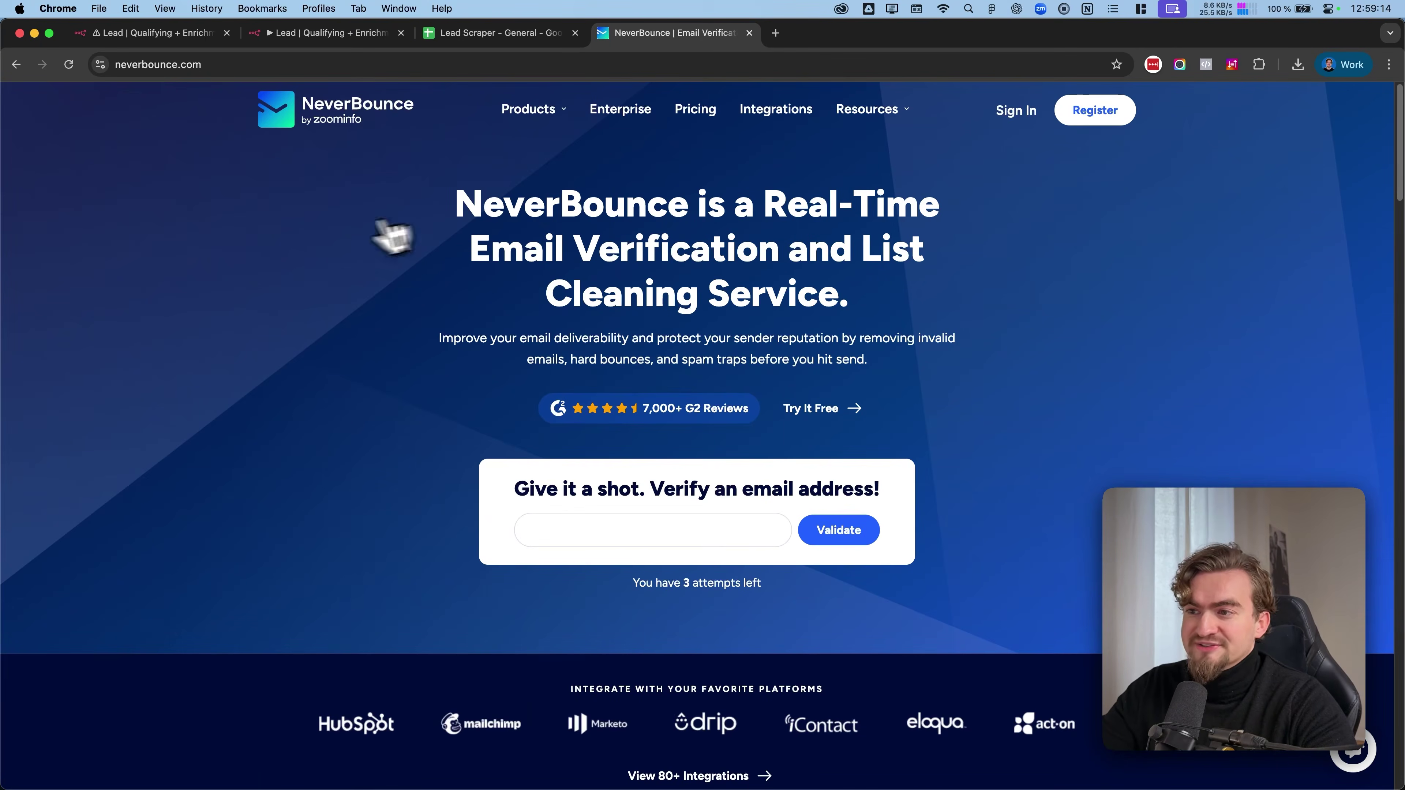
# Test NeverBounce's email verification on its homepage by validating a made-up email address.
pyautogui.click(609, 524)
pyautogui.write('adasd@asdasd.de')
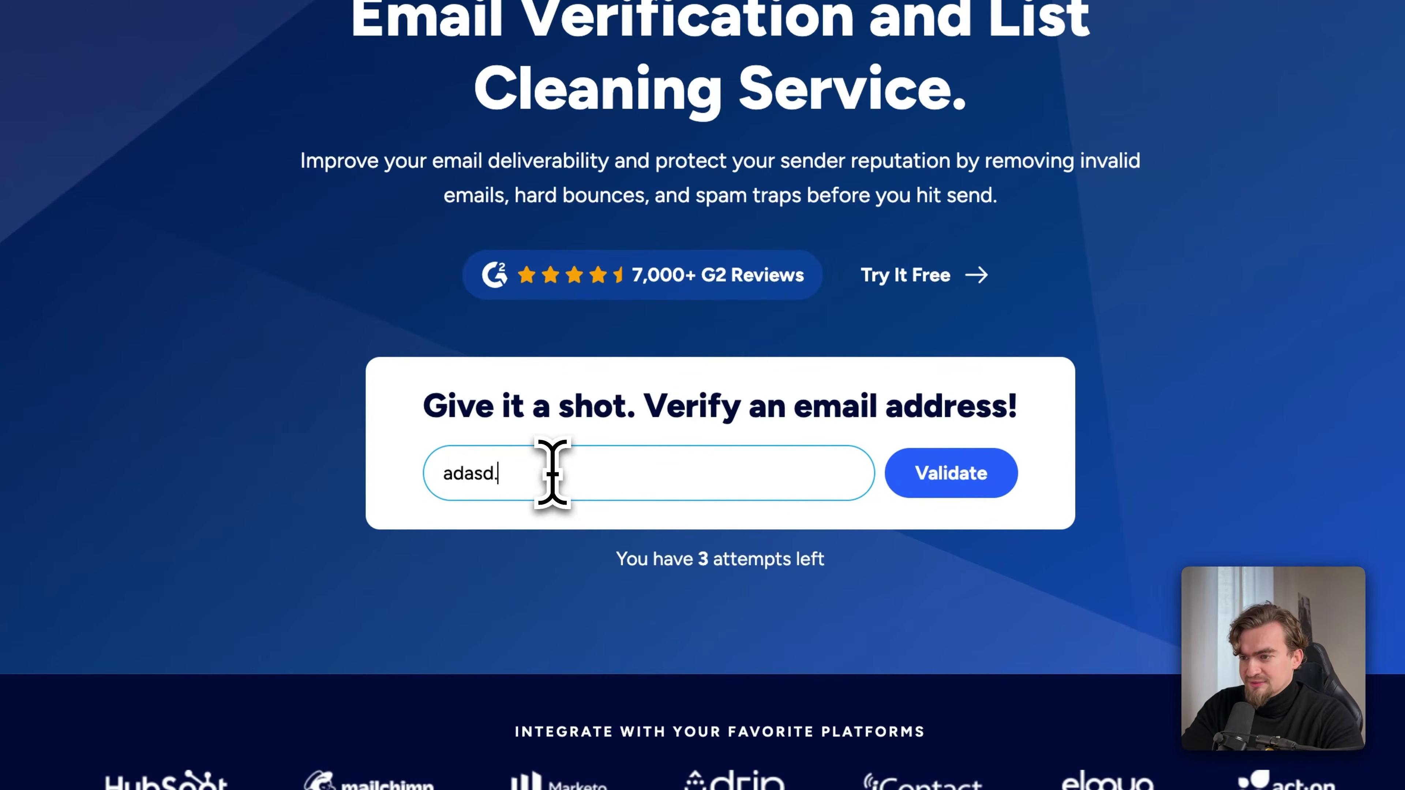
pyautogui.click(991, 472)
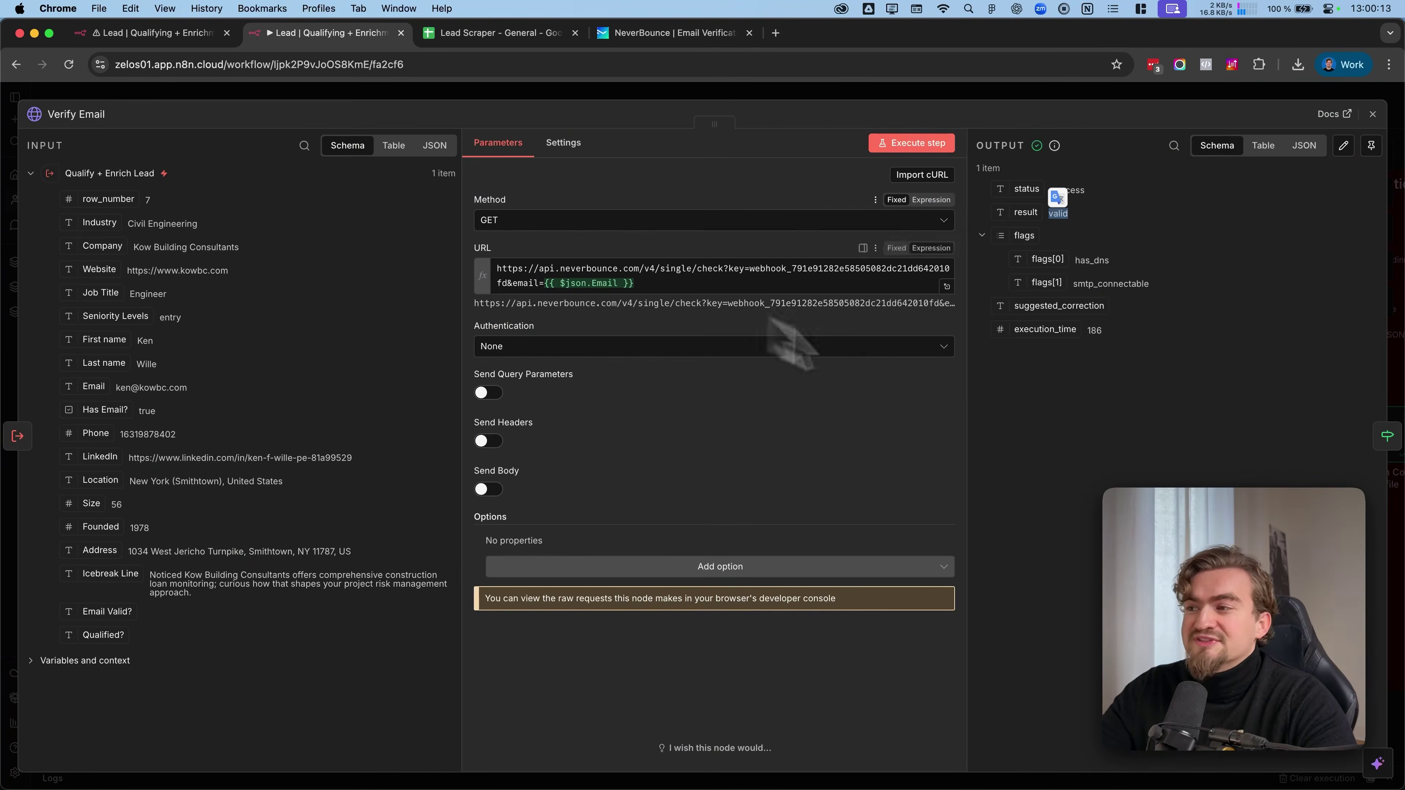
# Check the Verify Email node's result, the Invalid Email sheet update and the US Customer? condition.
pyautogui.doubleClick(1064, 214)
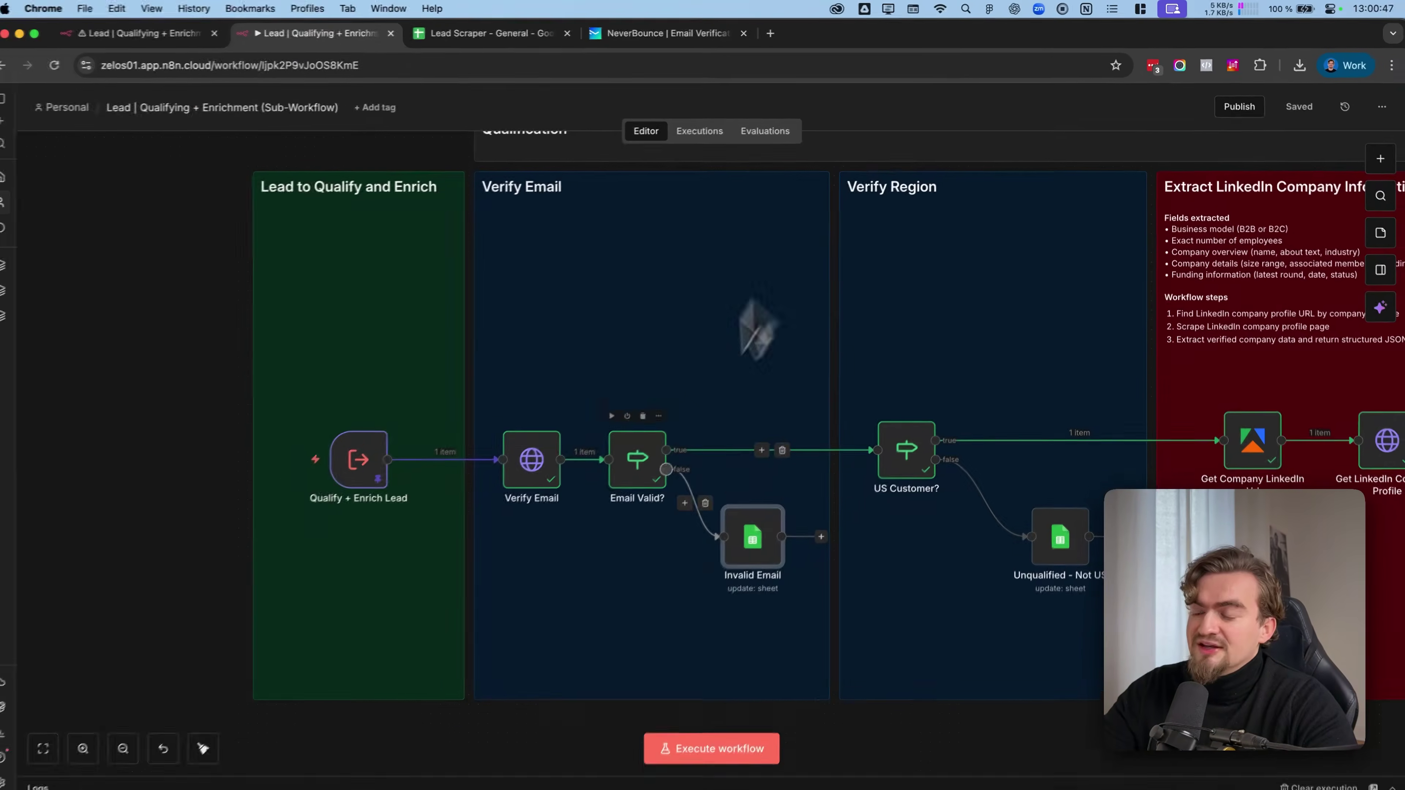
pyautogui.doubleClick(760, 536)
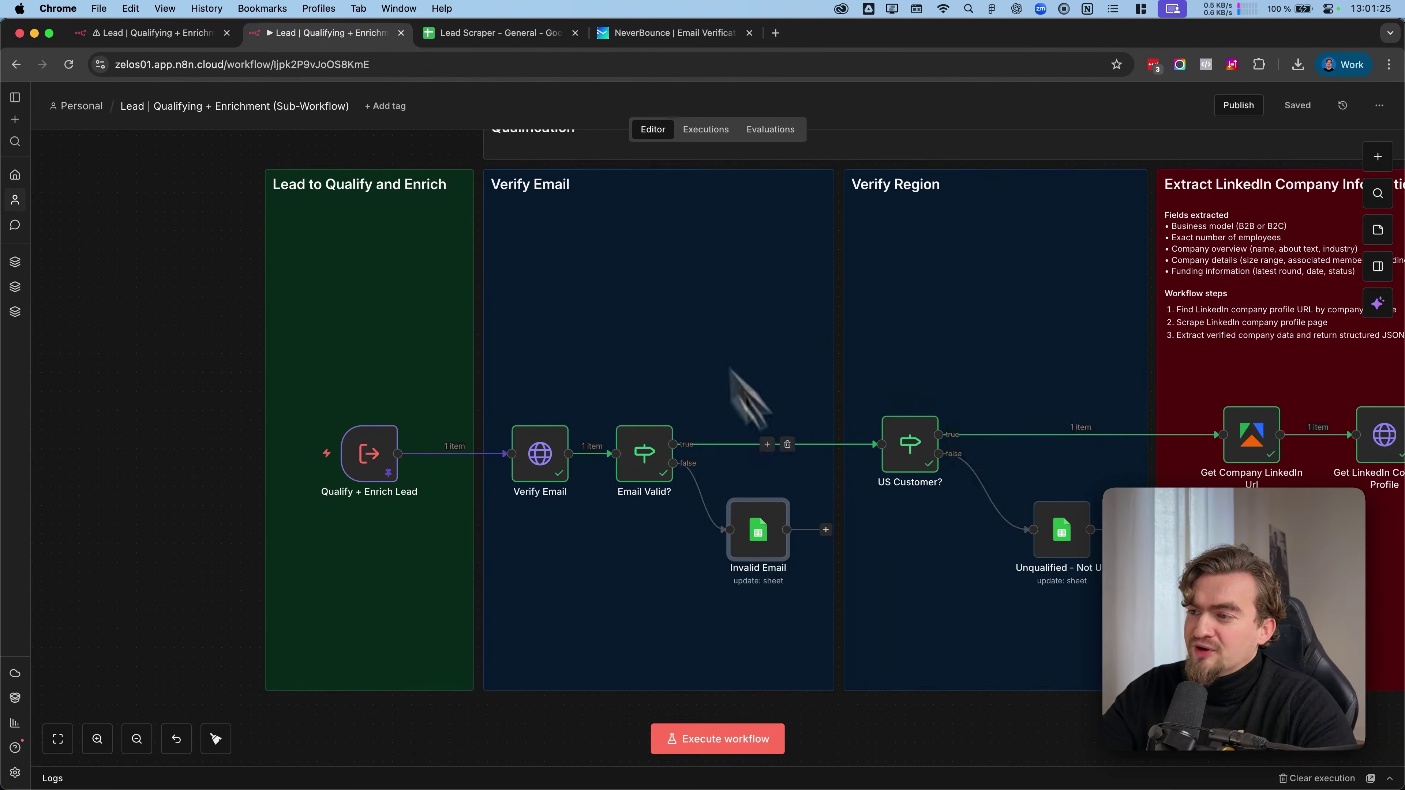
pyautogui.doubleClick(908, 447)
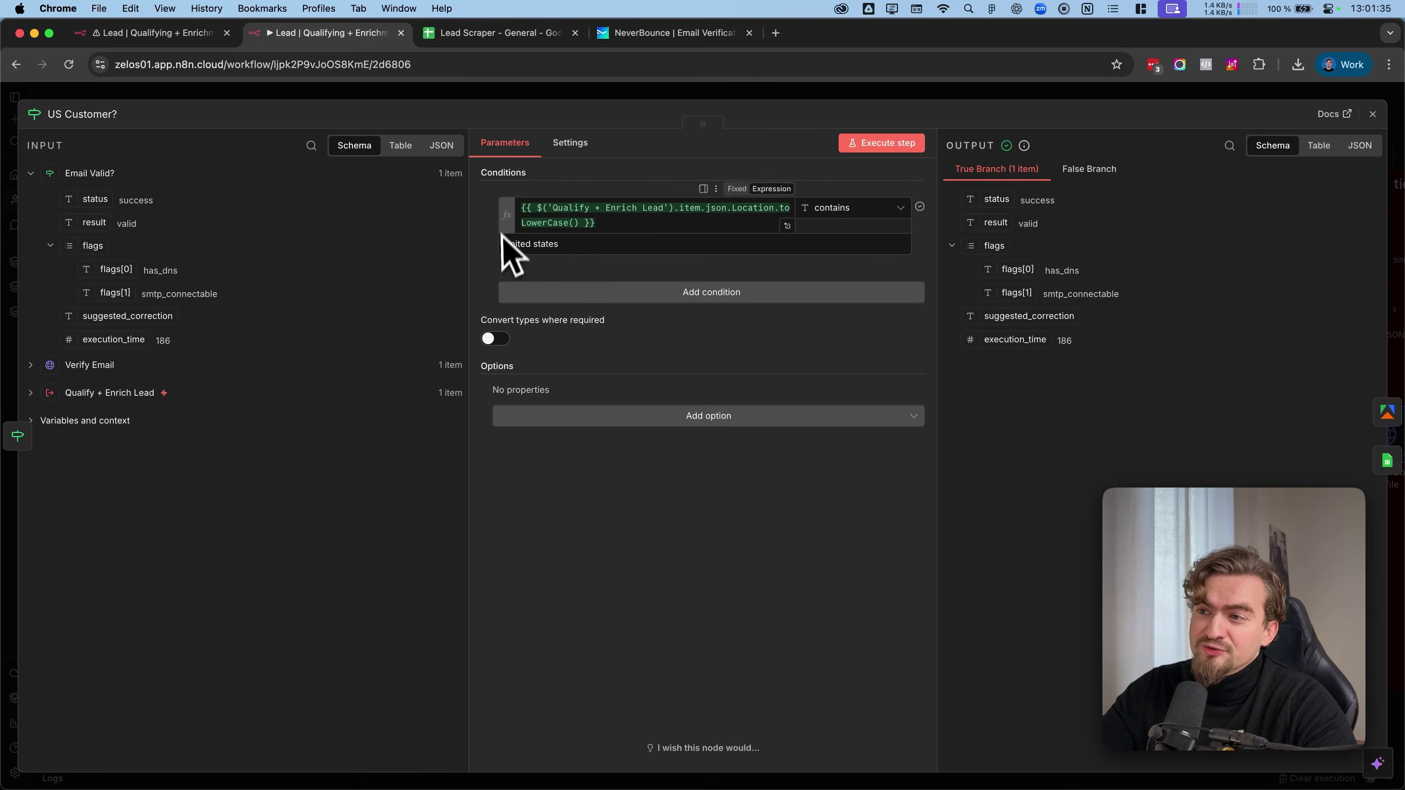
pyautogui.click(792, 94)
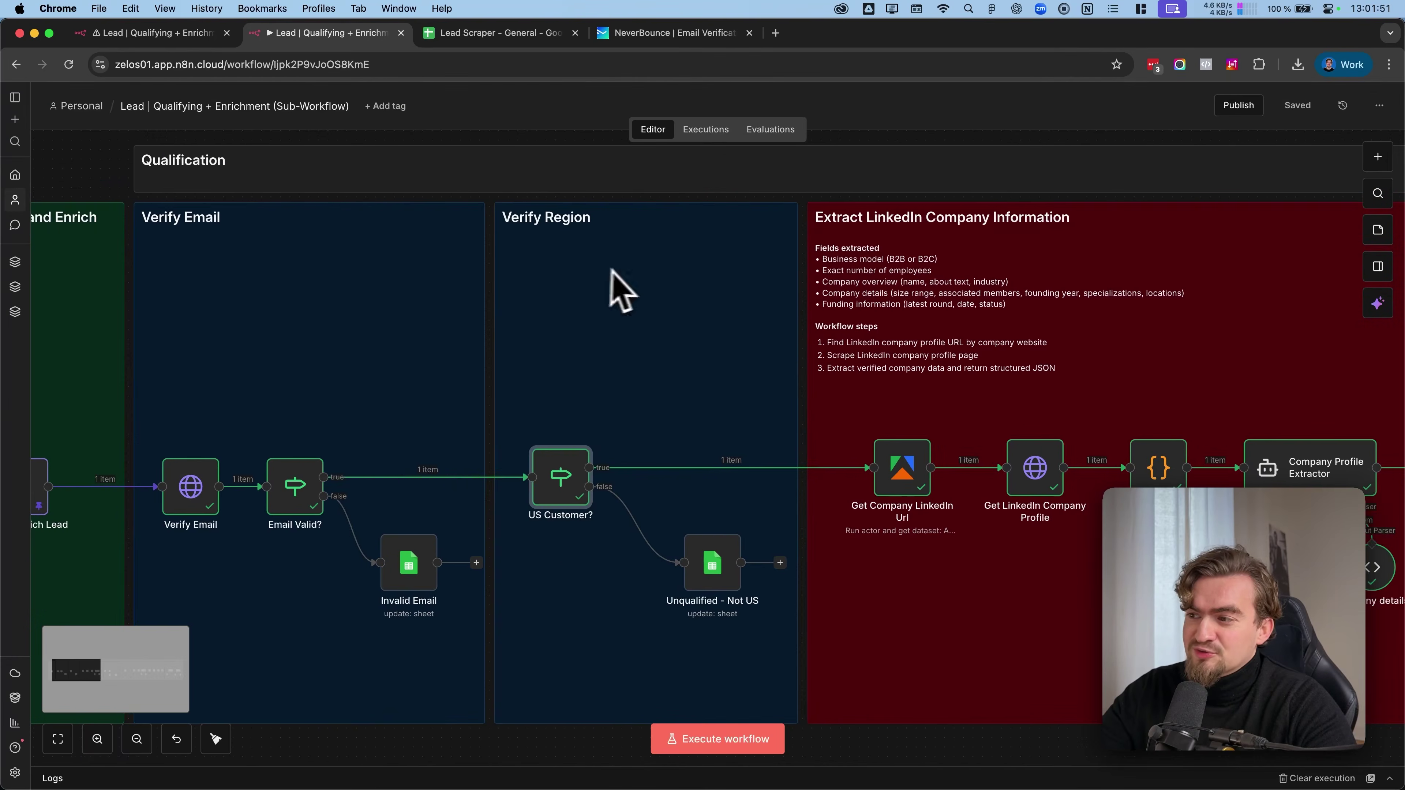
pyautogui.hscroll(5, 608, 277)
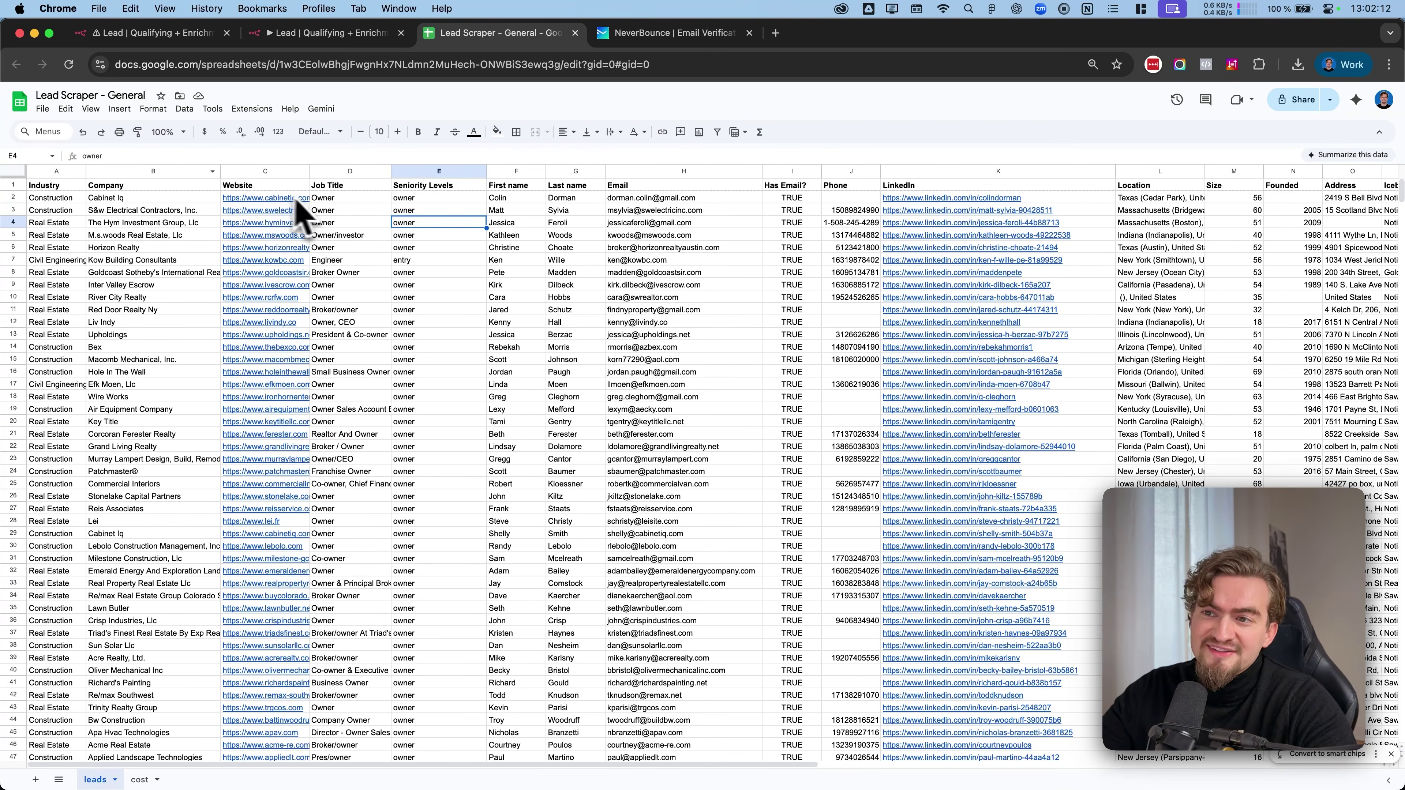
# Copy the domain cabinetiq.com from the first lead's Website cell in the leads spreadsheet.
pyautogui.moveTo(267, 203)
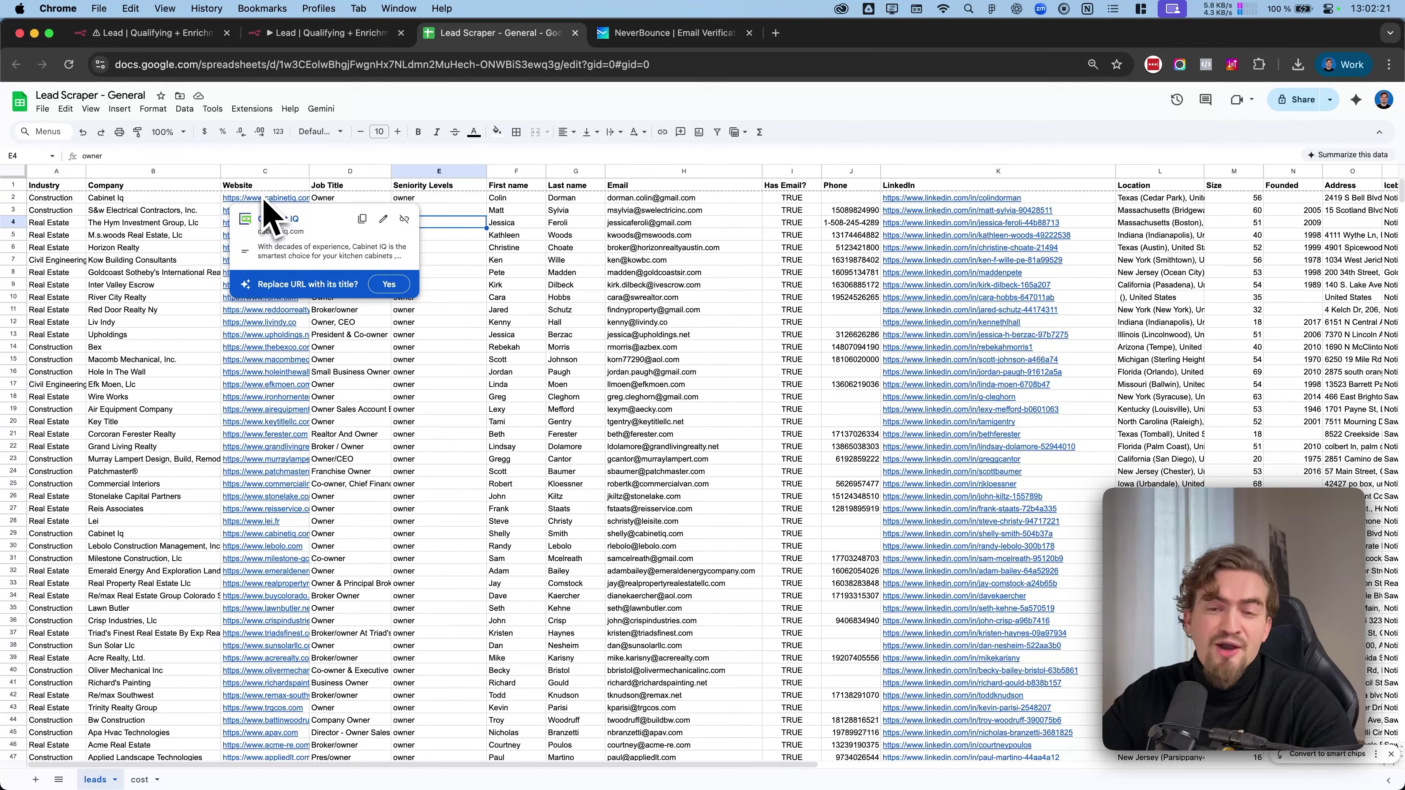
pyautogui.click(264, 199)
pyautogui.moveTo(182, 156); pyautogui.dragTo(121, 155)
pyautogui.press('super+c')
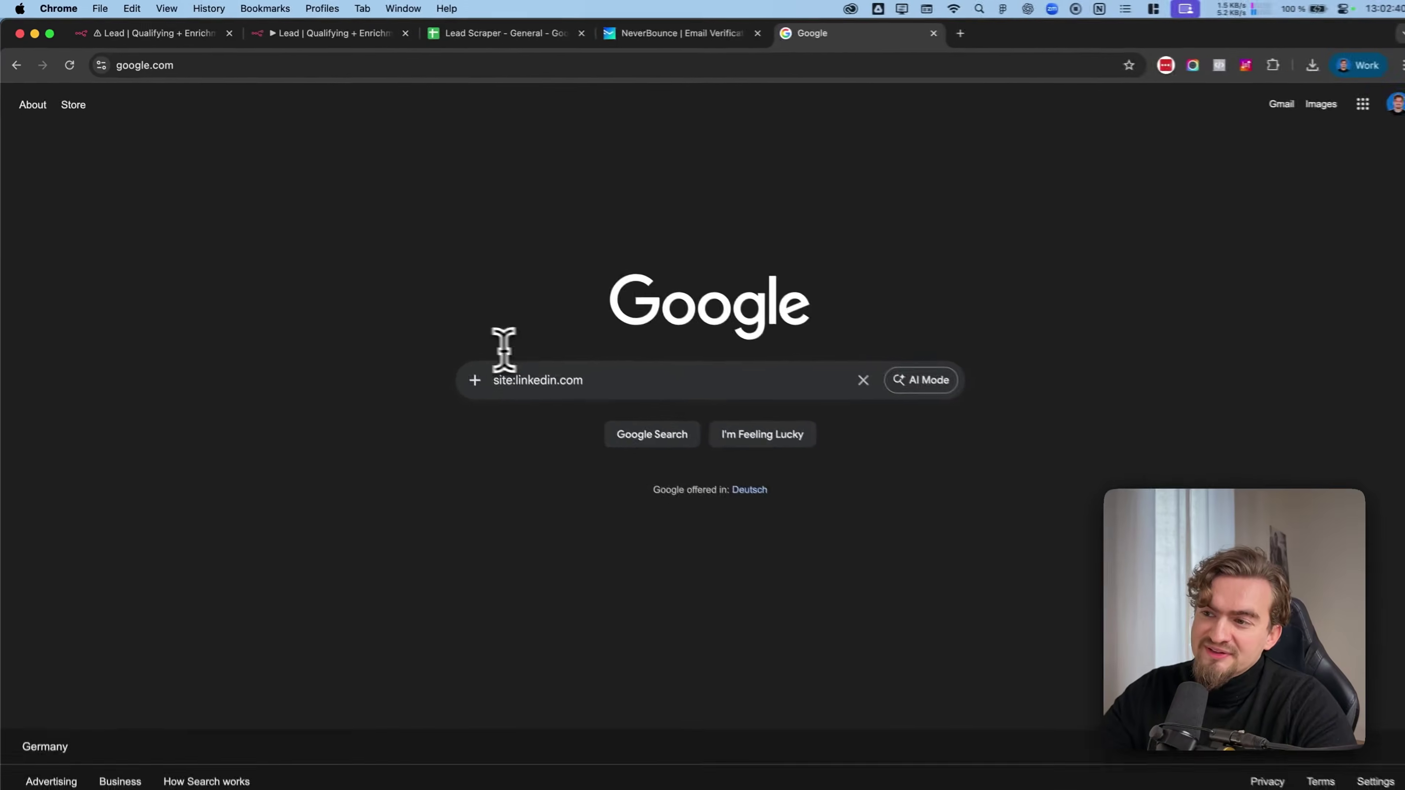
# Search Google for "site:linkedin.com cabinetiq.com" and open the Cabinet IQ company result.
pyautogui.moveTo(587, 380); pyautogui.dragTo(458, 381)
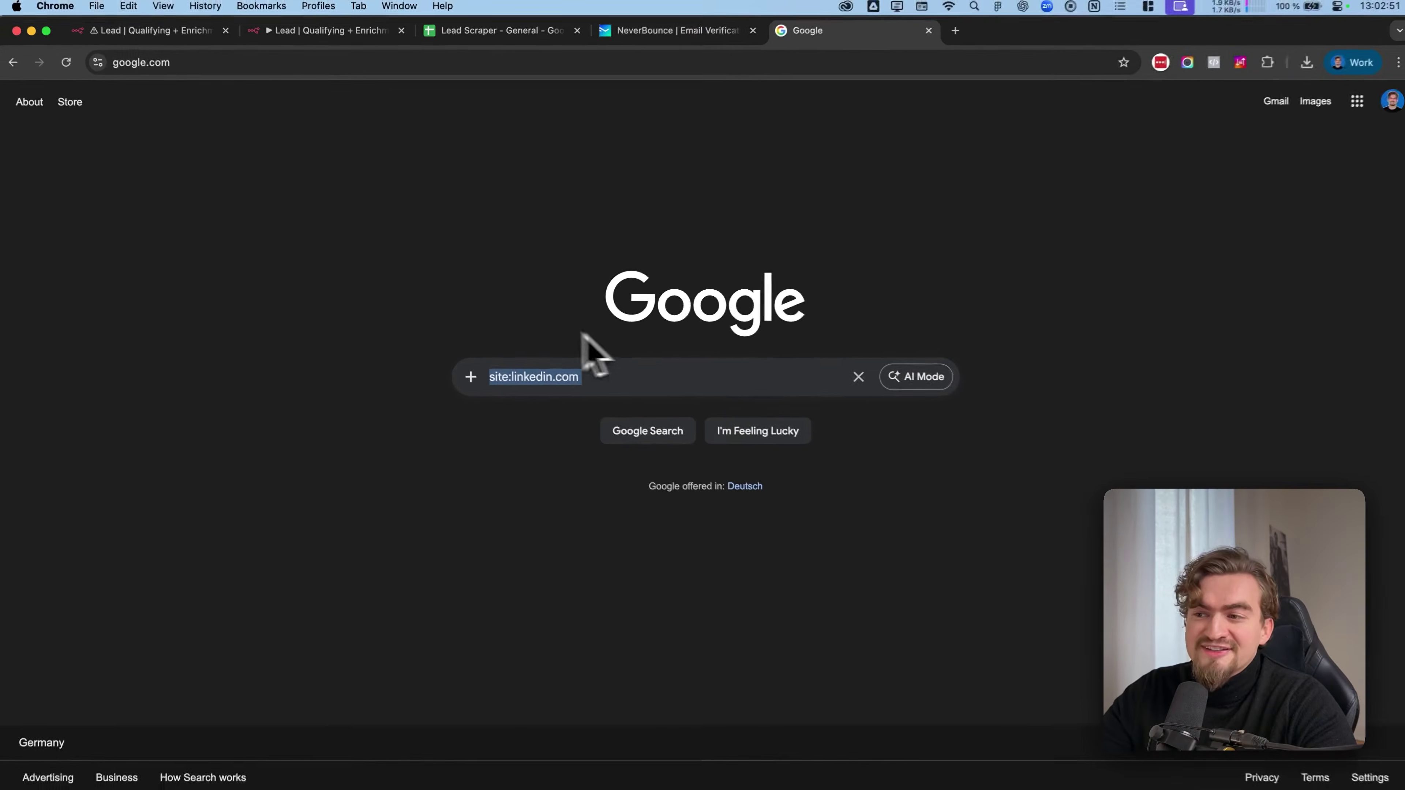
pyautogui.click(583, 382)
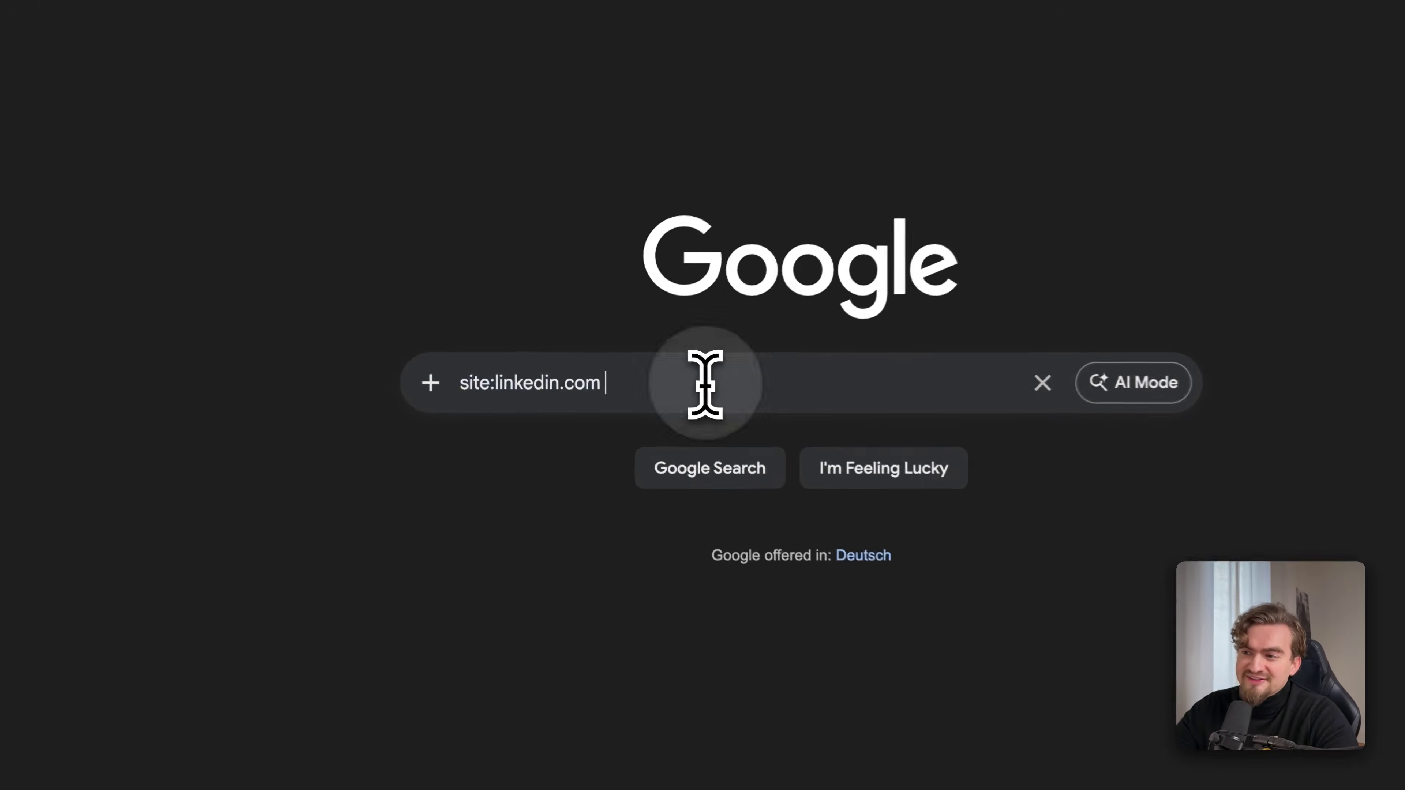
pyautogui.press('super+v')
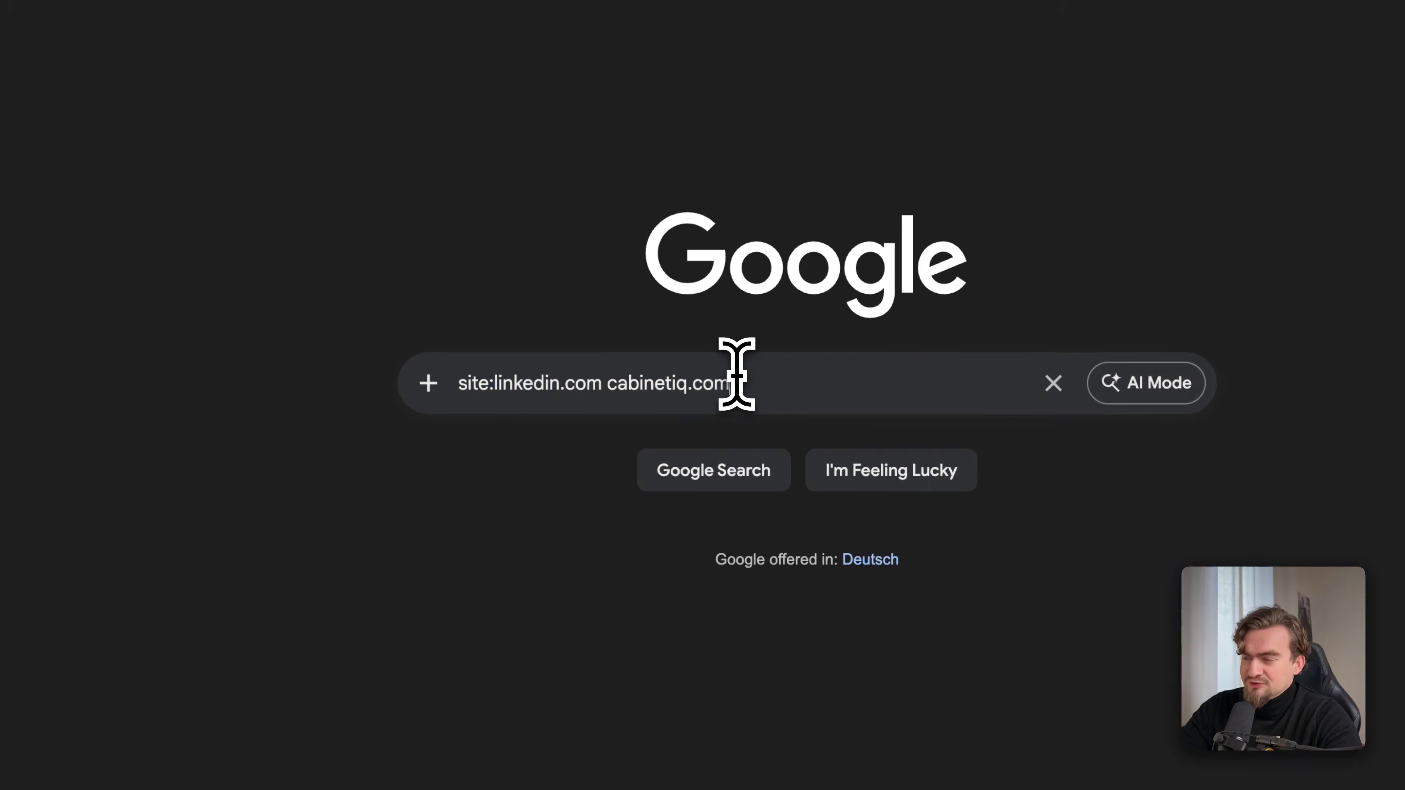
pyautogui.press('Return')
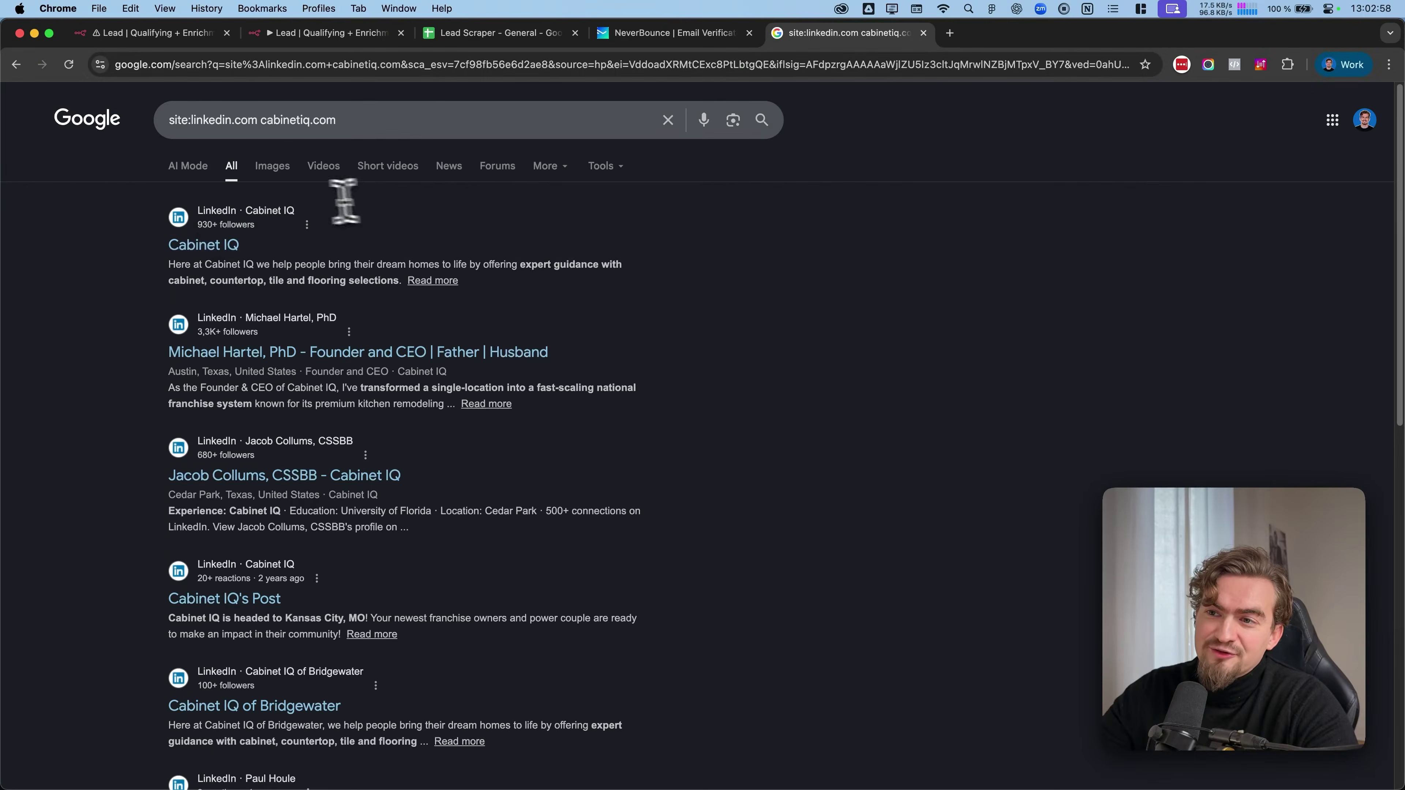
pyautogui.click(218, 246)
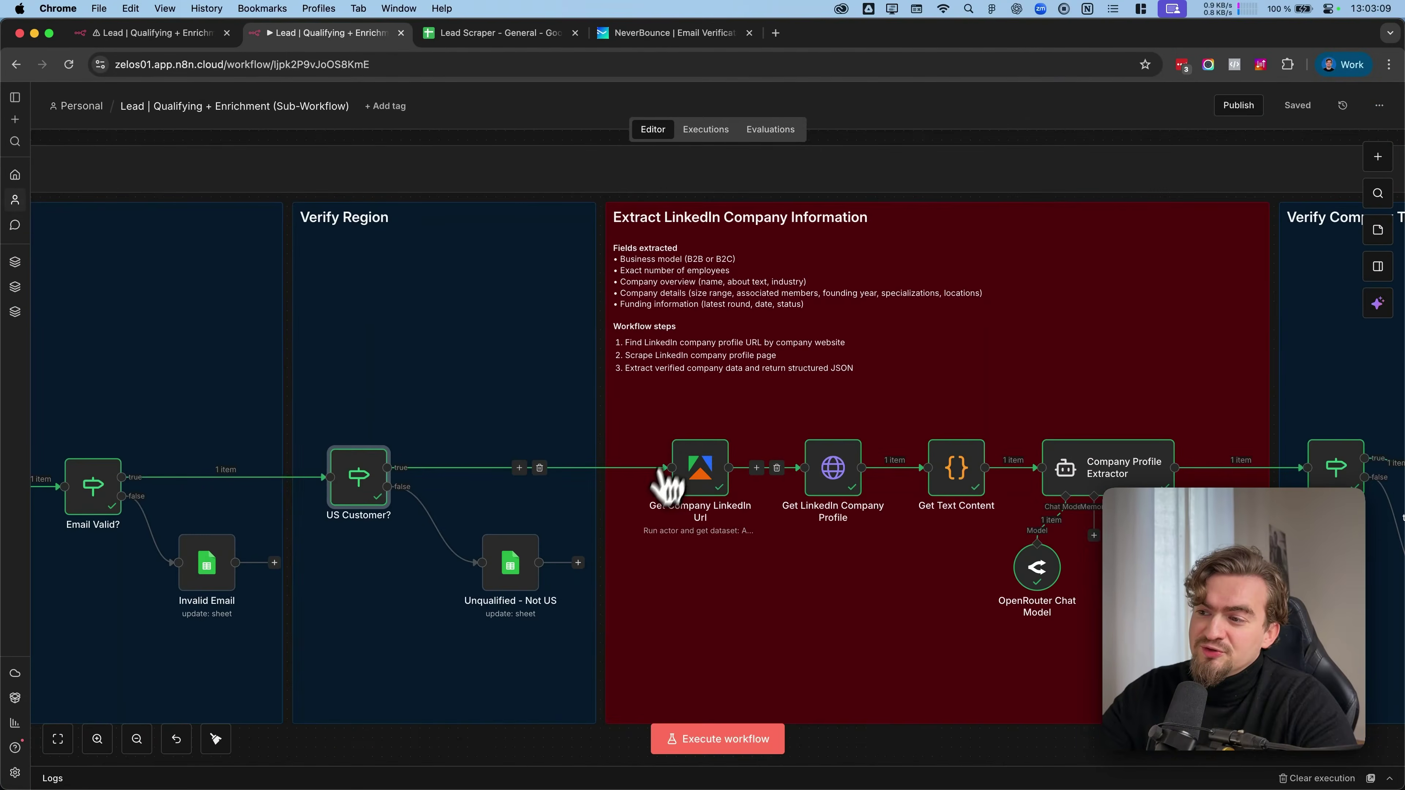
# Examine the Get Company LinkedIn Url node's first result URL and the Get LinkedIn Company Profile node.
pyautogui.doubleClick(698, 476)
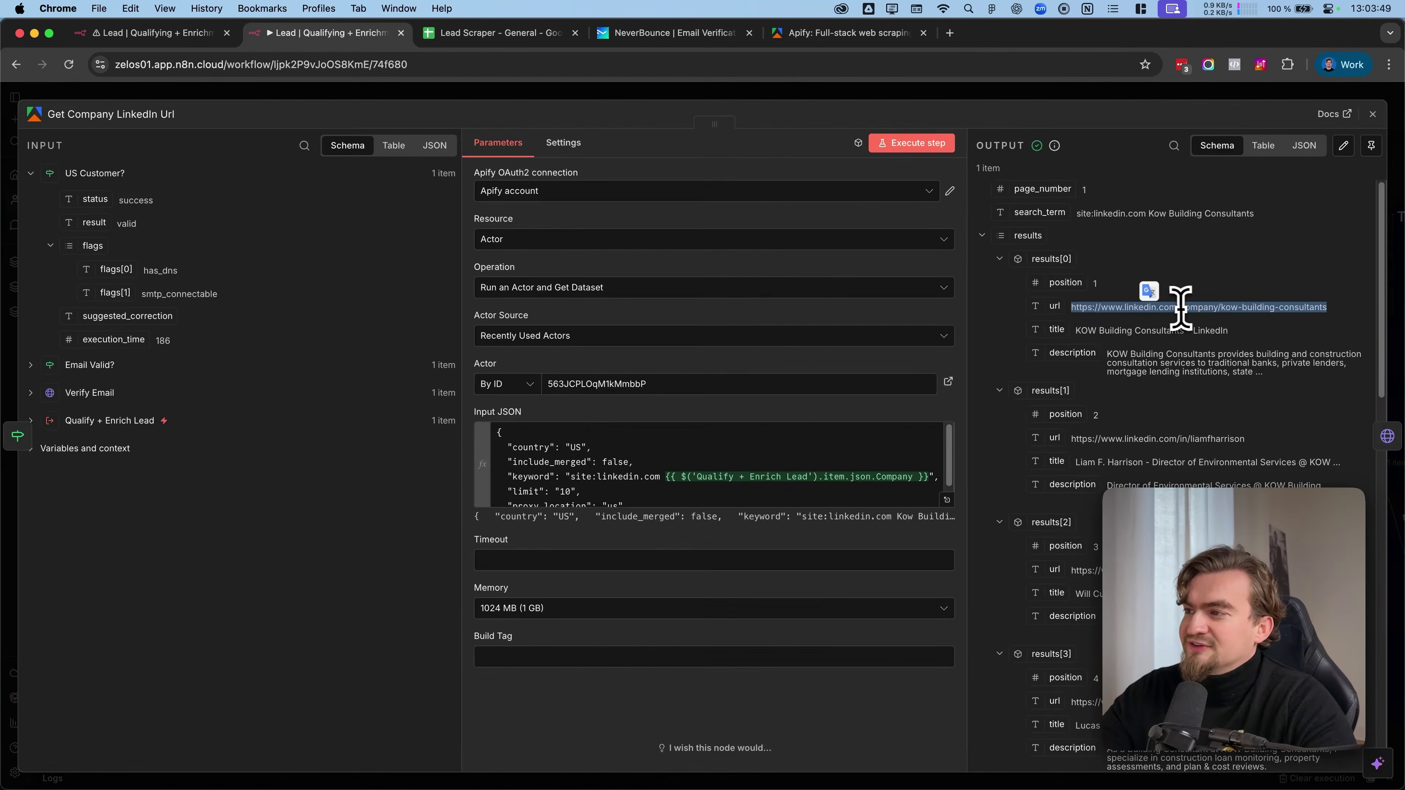
pyautogui.doubleClick(1185, 306)
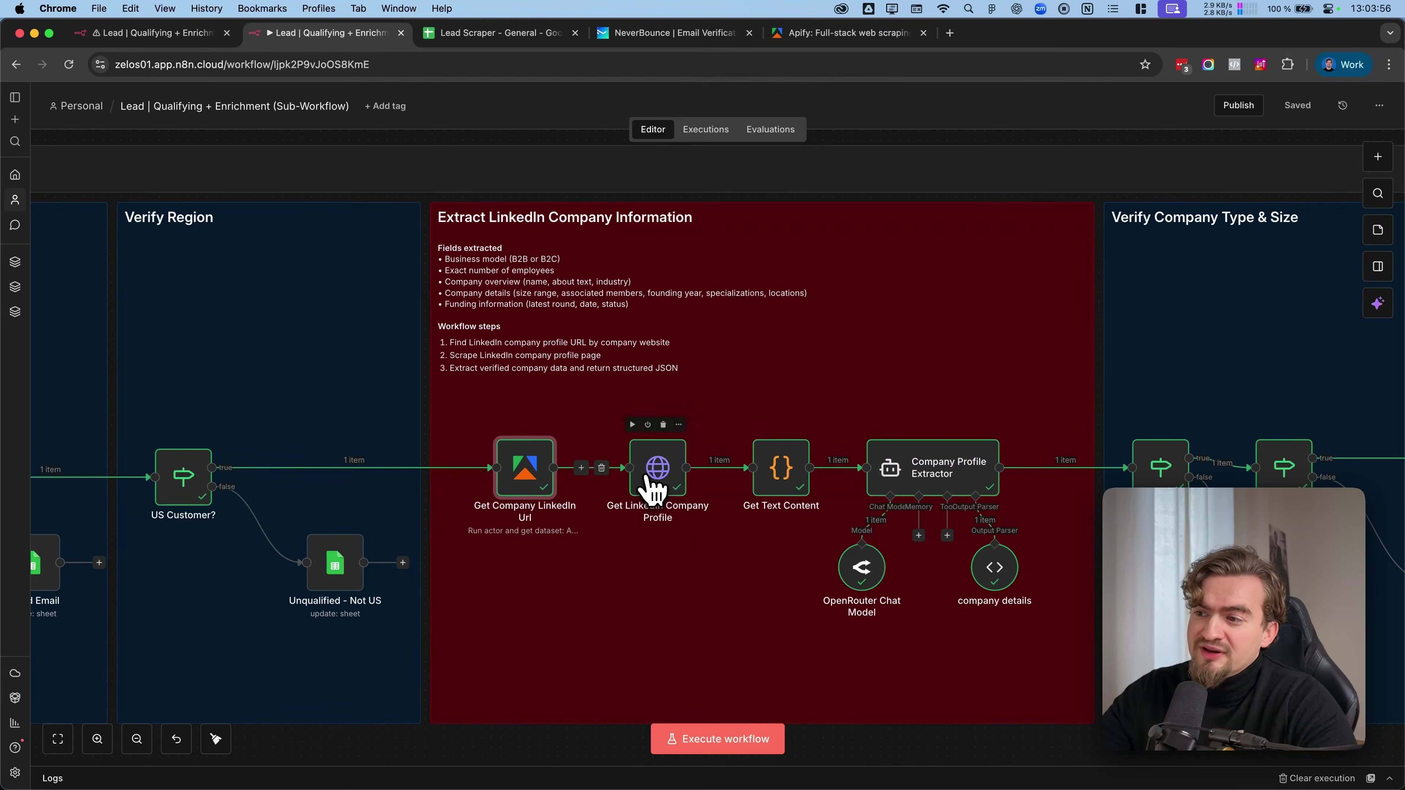
pyautogui.doubleClick(649, 479)
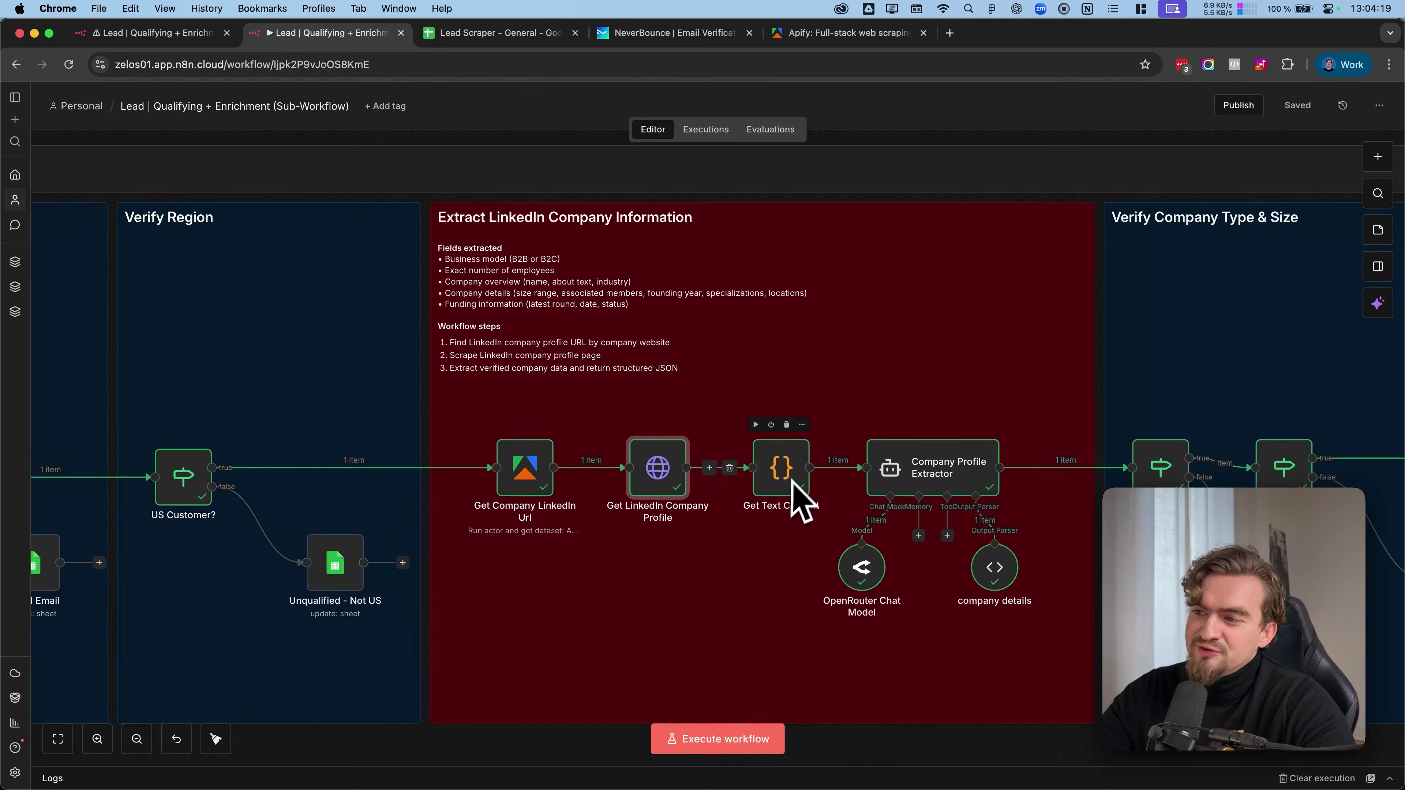
# Read through the Get Text Content node's extracted text in table view, then return to the canvas.
pyautogui.doubleClick(779, 483)
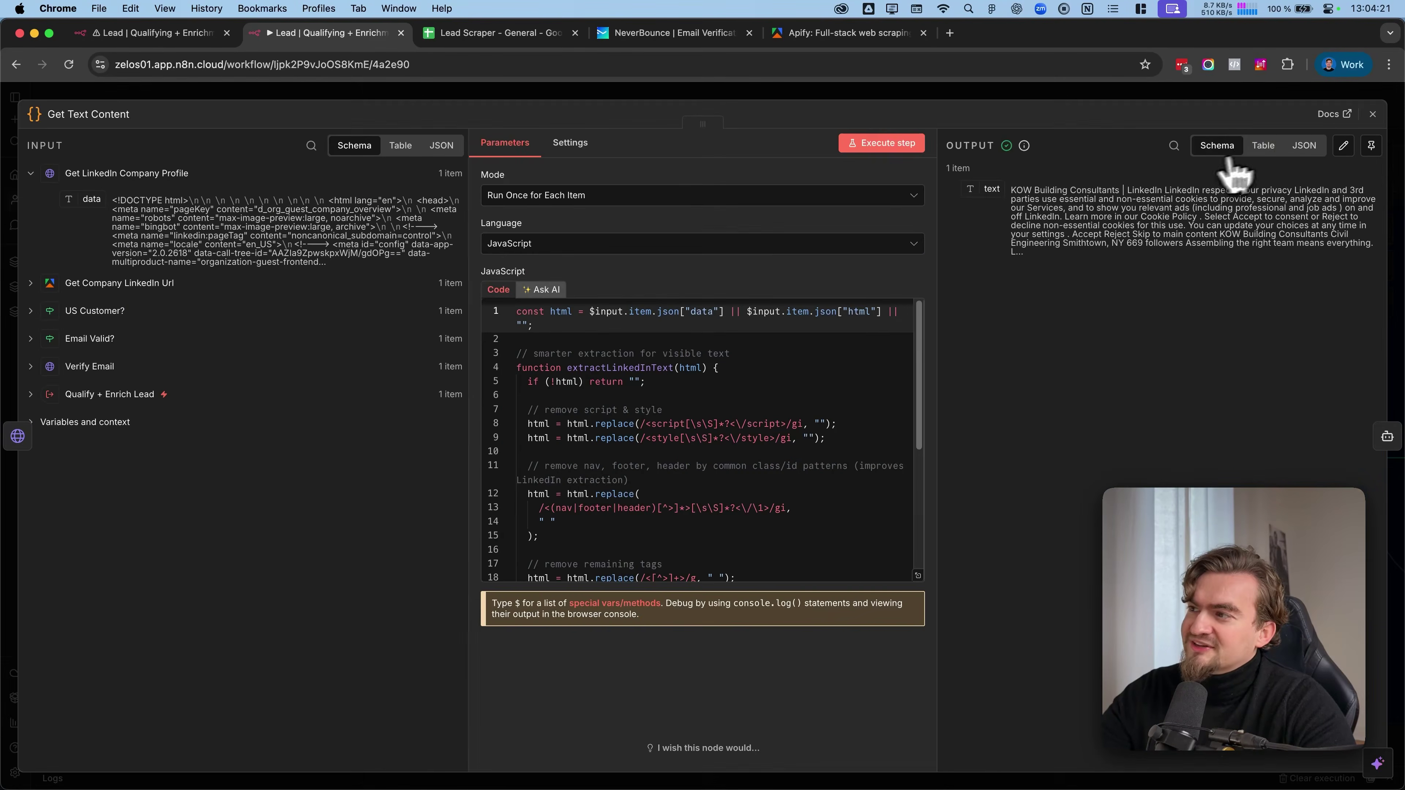
pyautogui.click(1258, 150)
pyautogui.scroll(-15, 1075, 274)
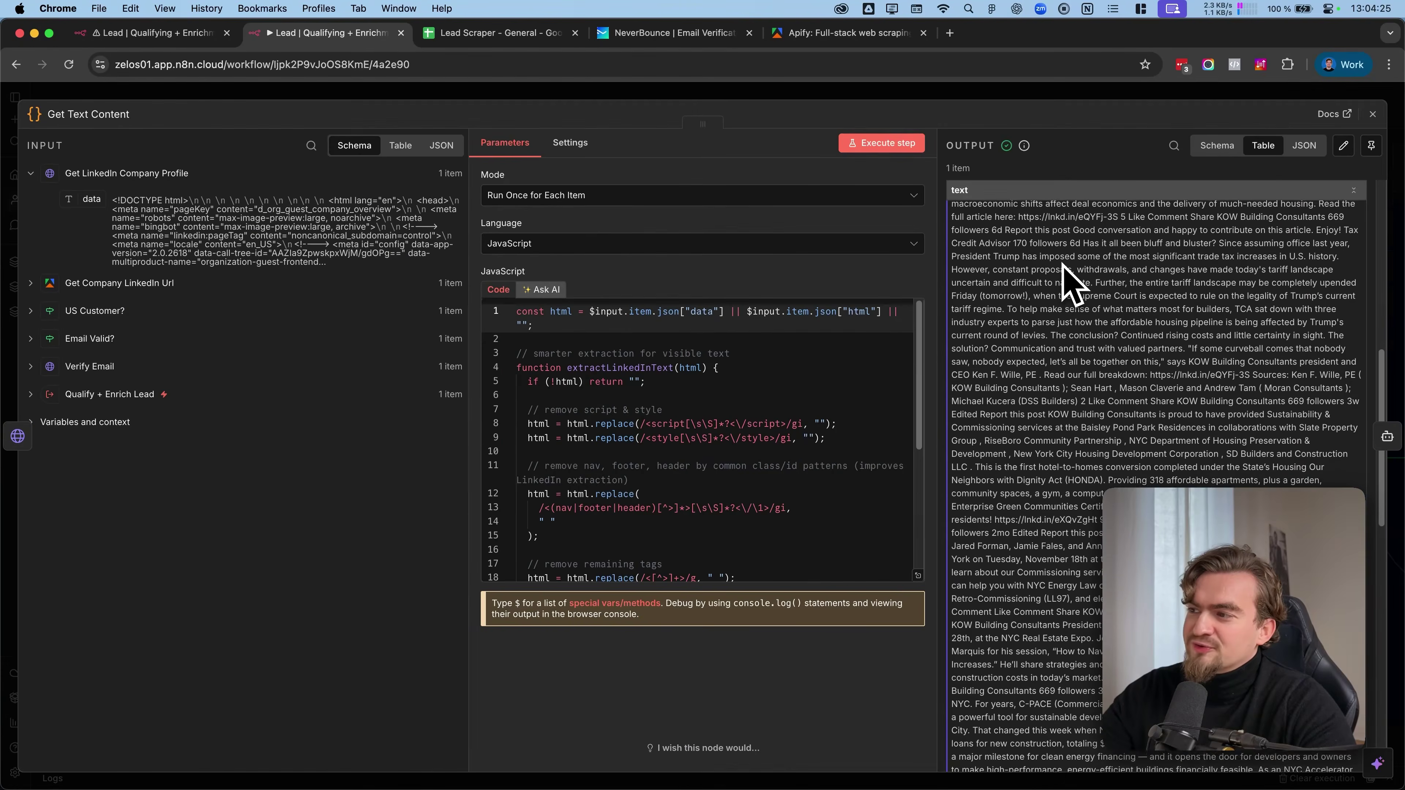
pyautogui.press('Escape')
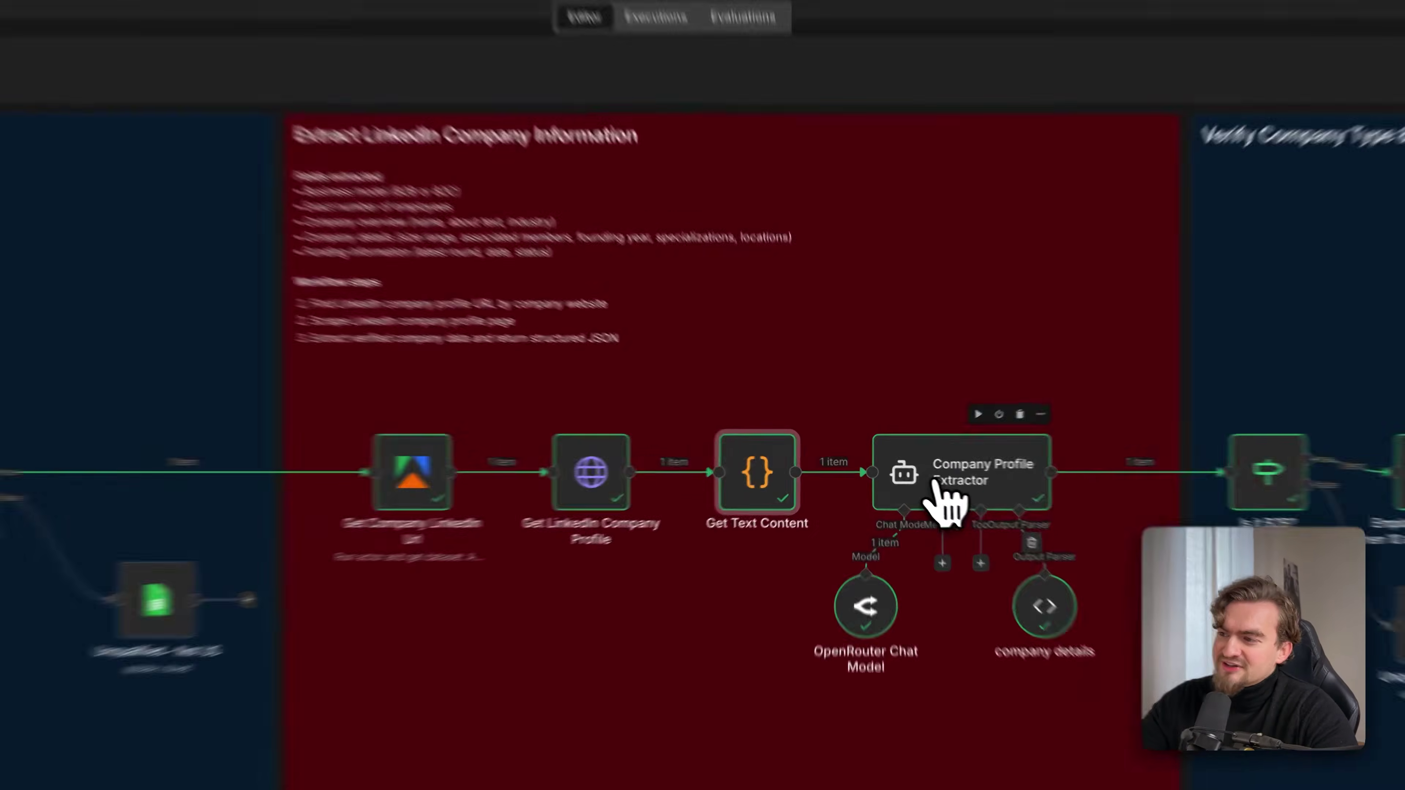
# Examine the Company Profile Extractor's user prompt and its output fields, including business model, description, industry and company details.
pyautogui.doubleClick(947, 498)
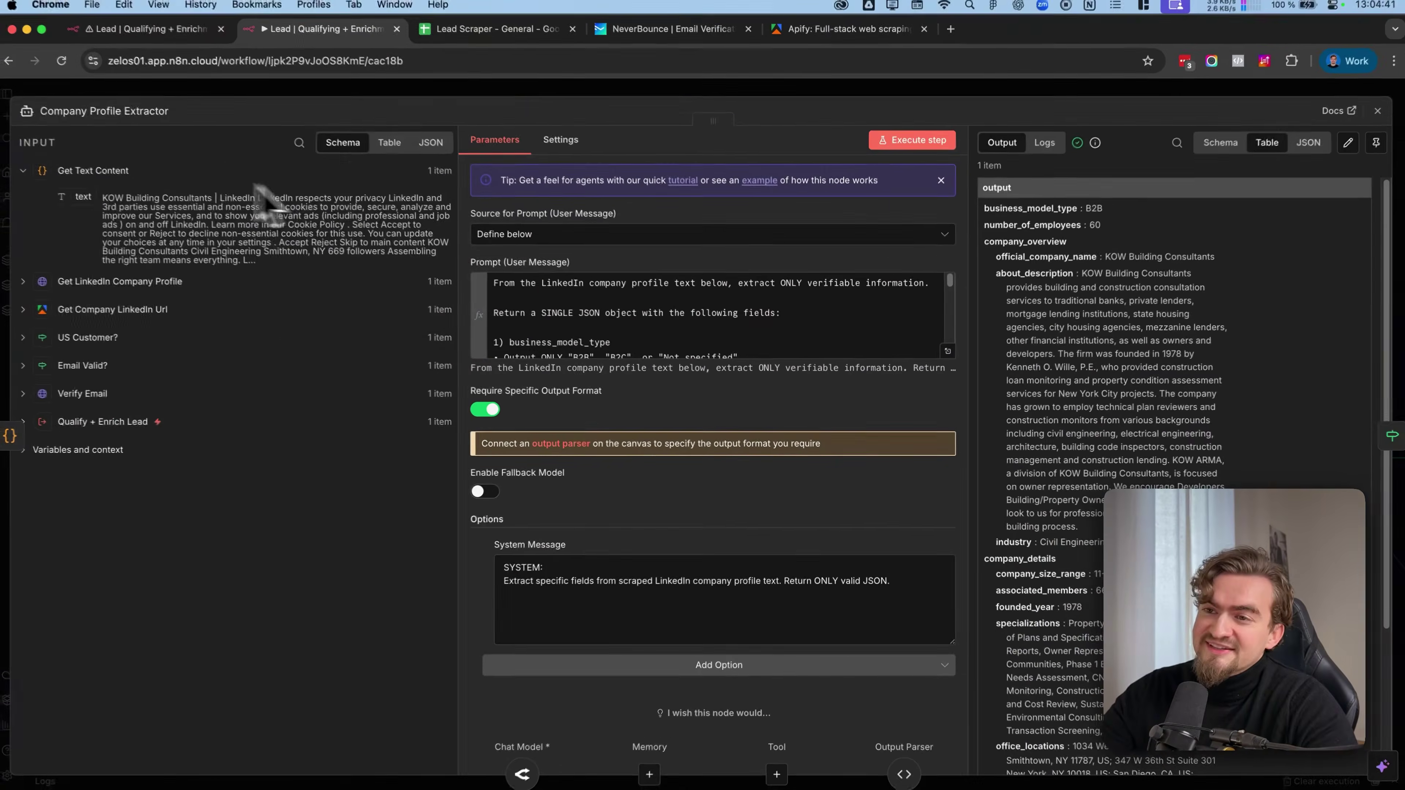
pyautogui.scroll(-10, 614, 332)
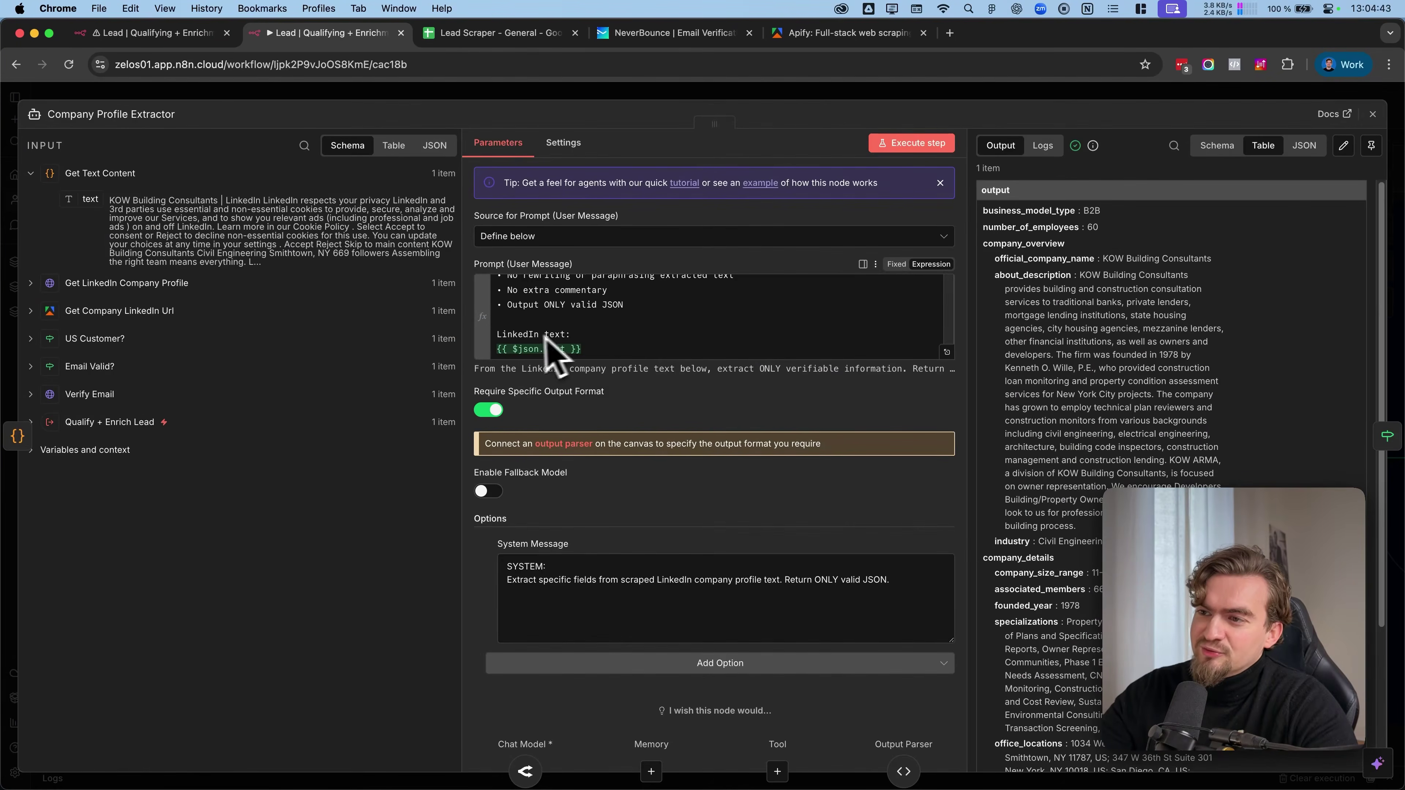
pyautogui.scroll(5, 598, 334)
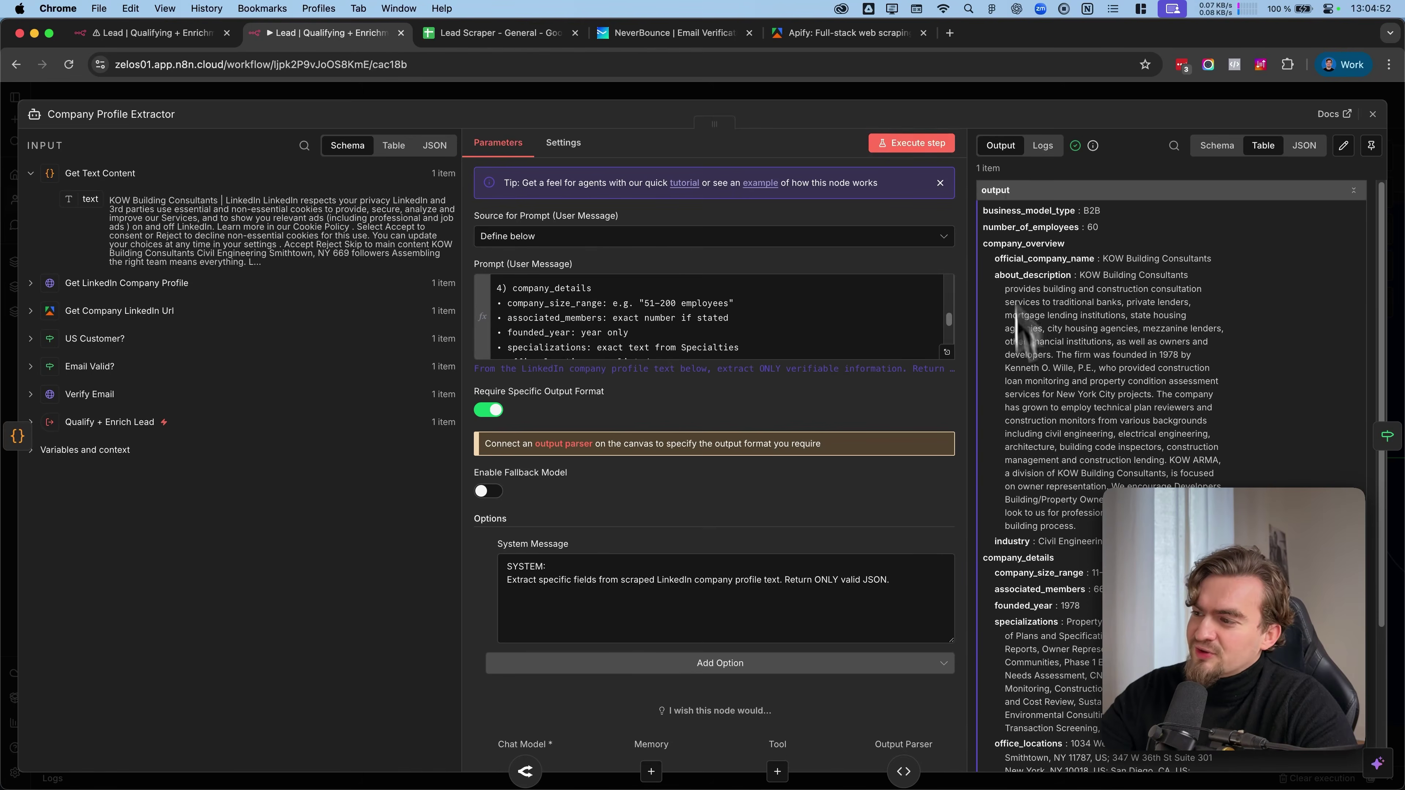
pyautogui.scroll(-4, 1047, 555)
pyautogui.scroll(4, 1058, 564)
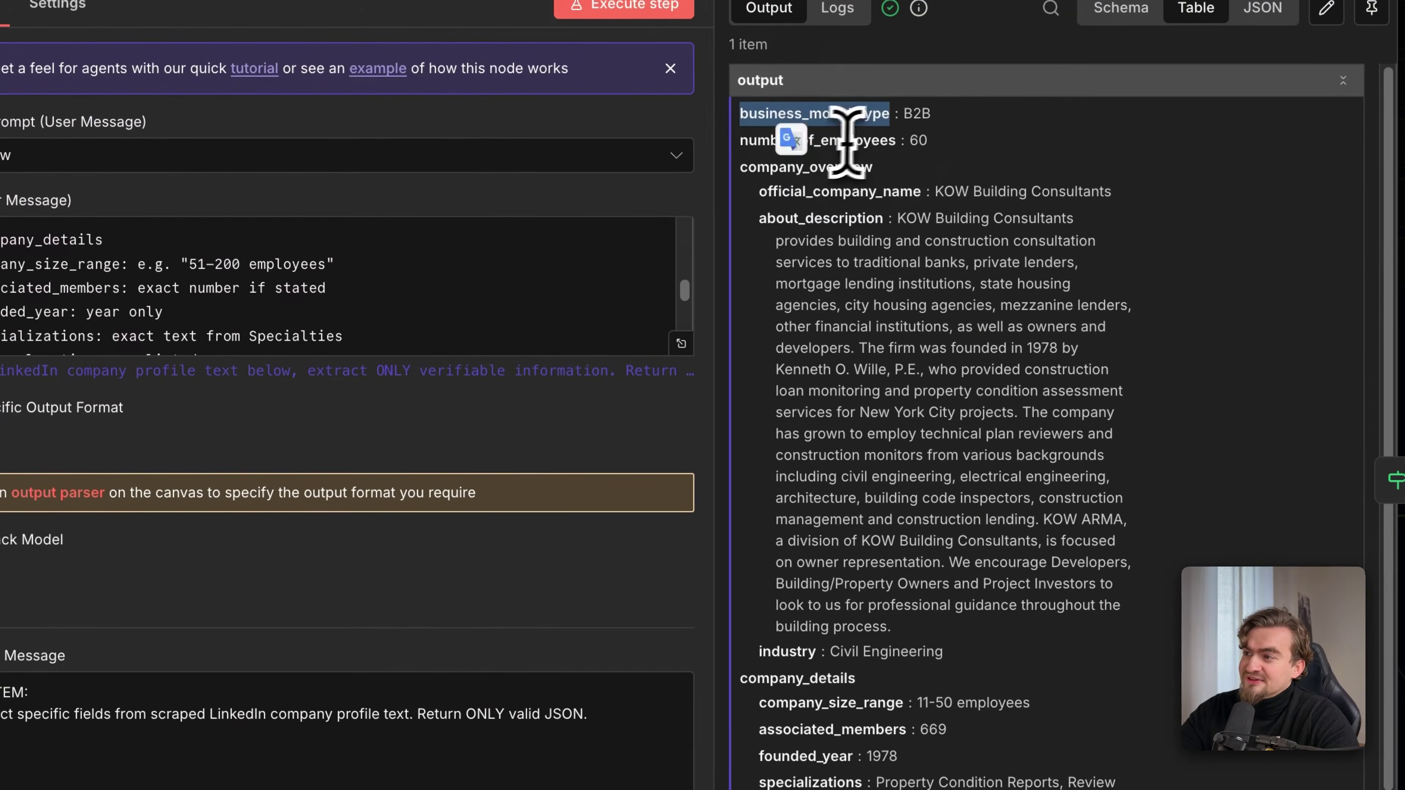
pyautogui.click(1060, 224)
pyautogui.moveTo(867, 136); pyautogui.dragTo(799, 214)
pyautogui.tripleClick(802, 216)
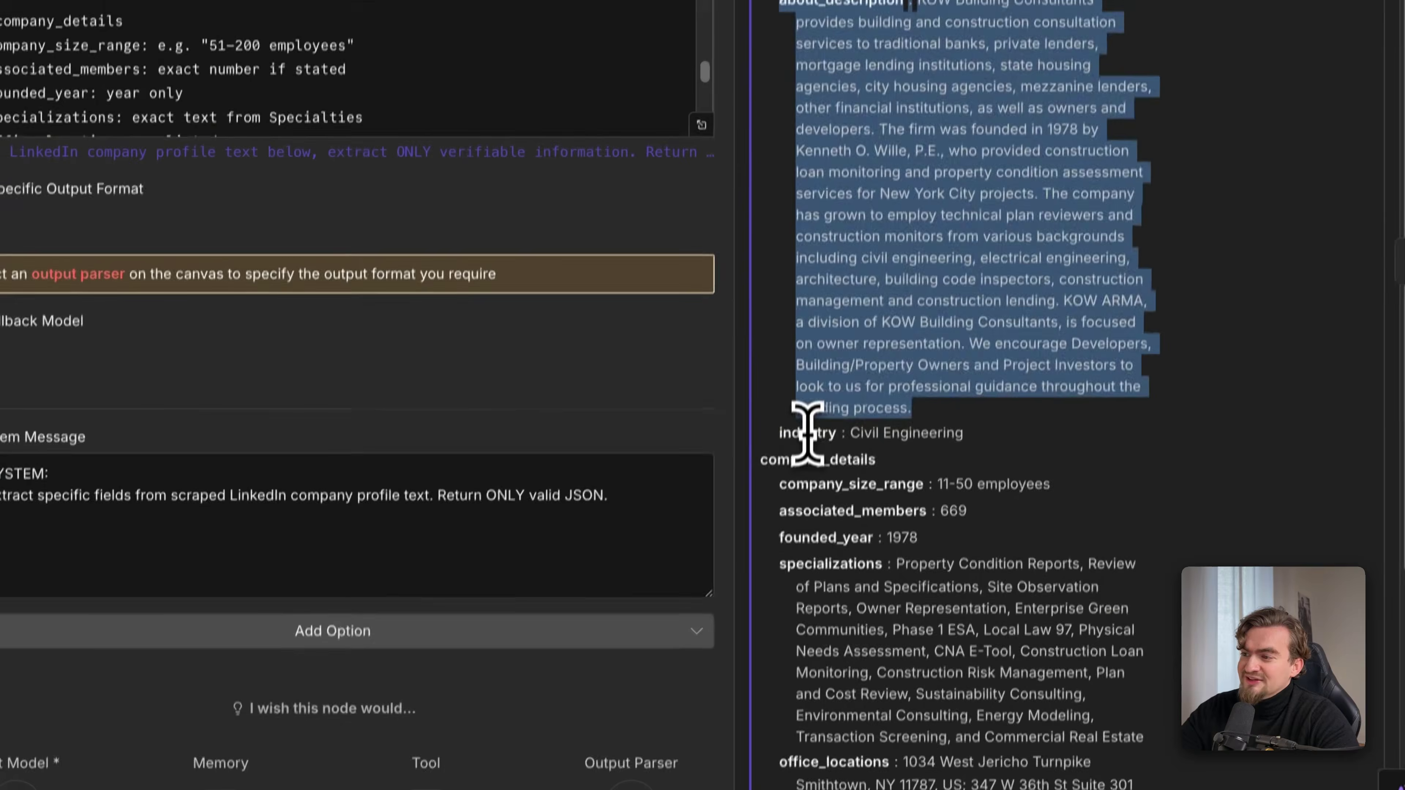
pyautogui.moveTo(791, 651); pyautogui.dragTo(836, 782)
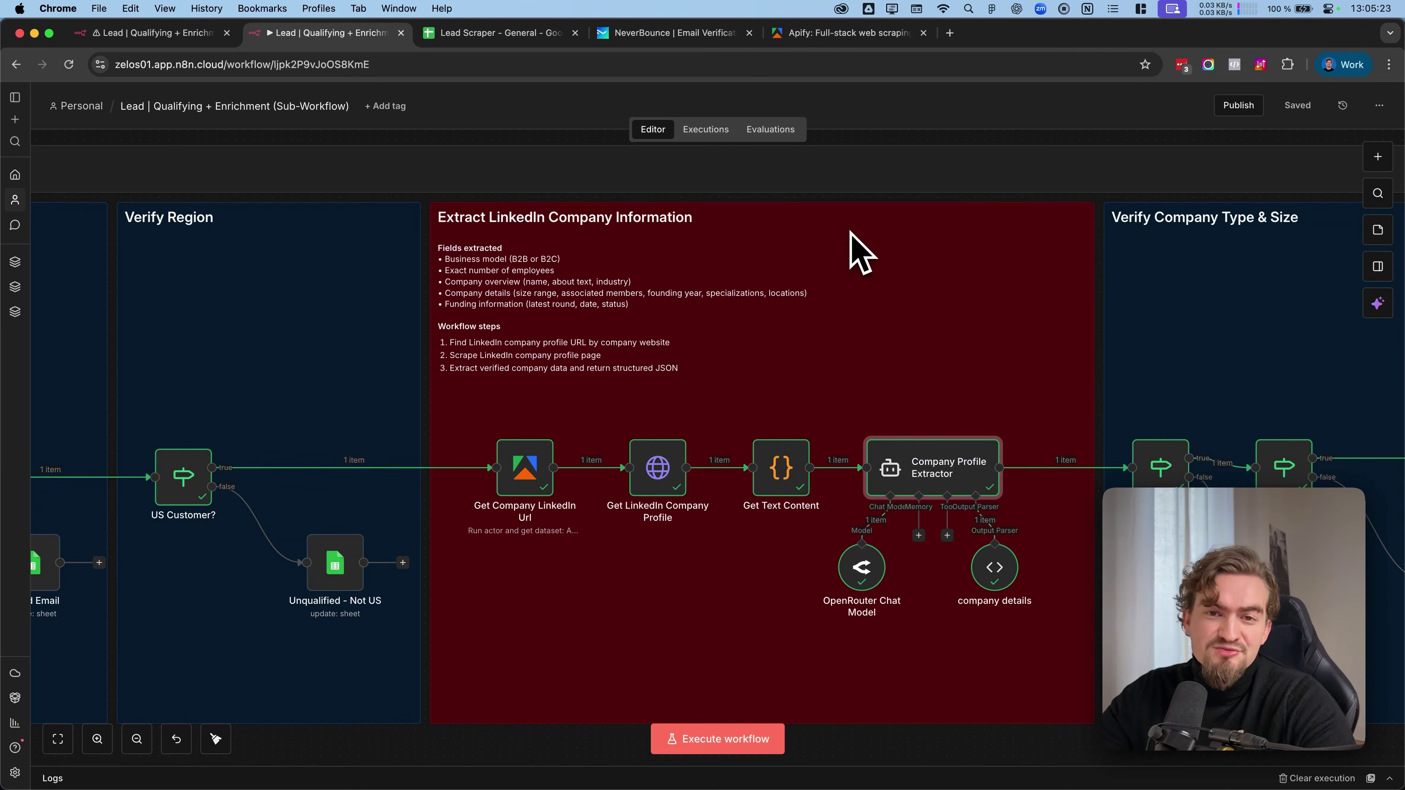
# Compare the Company Profile Extractor's business_model_type output with the condition in the Is it B2B? node.
pyautogui.scroll(-3, 850, 233)
pyautogui.hscroll(5, 830, 233)
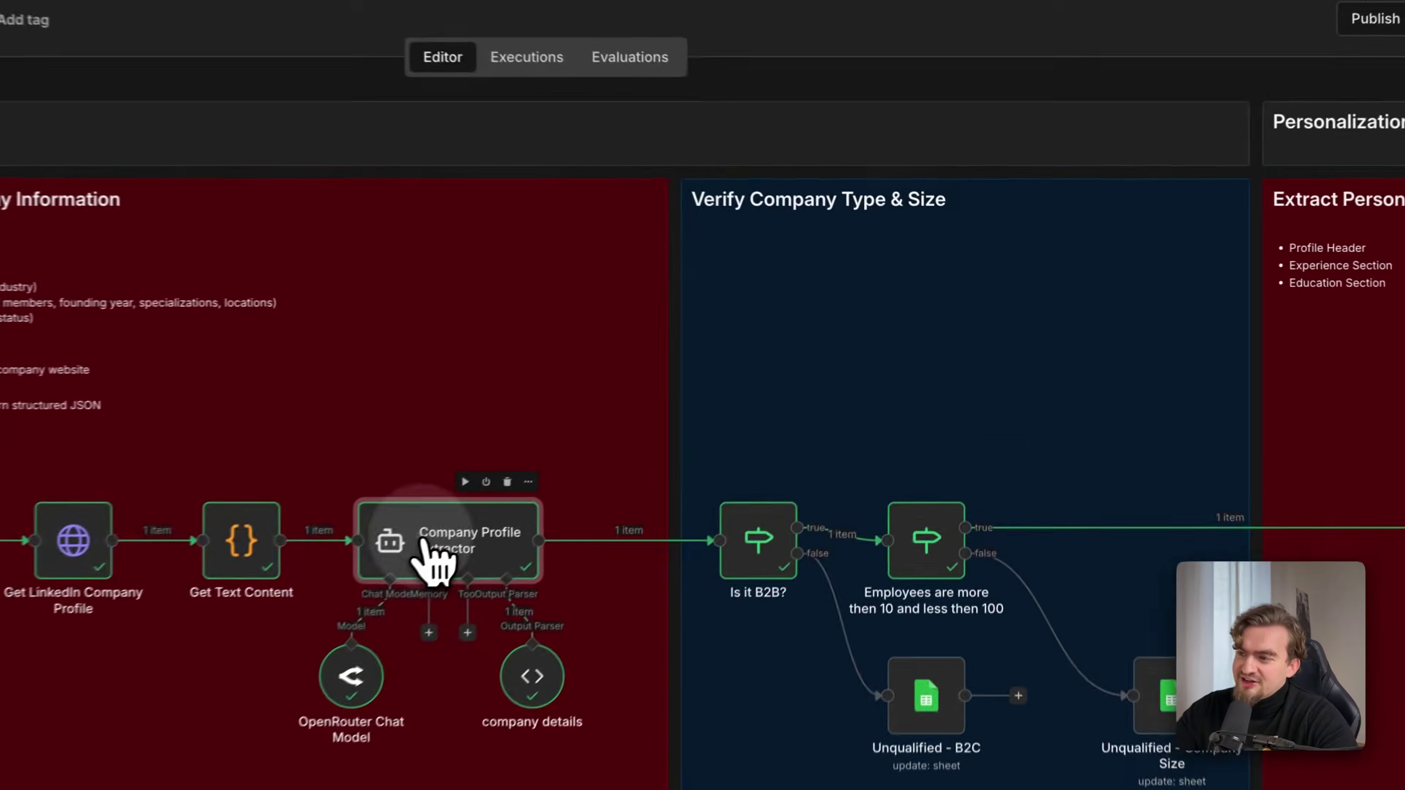
pyautogui.doubleClick(671, 452)
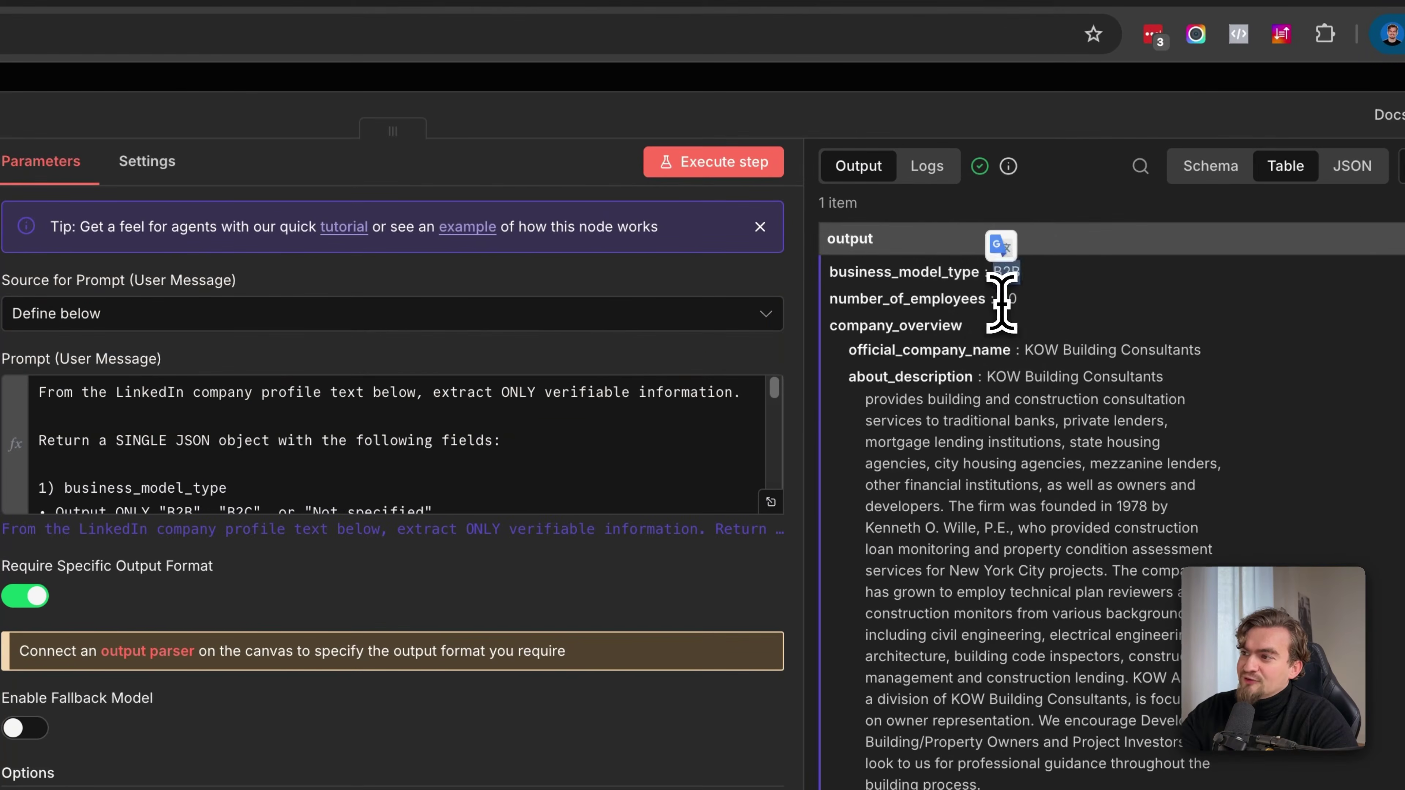
pyautogui.click(934, 133)
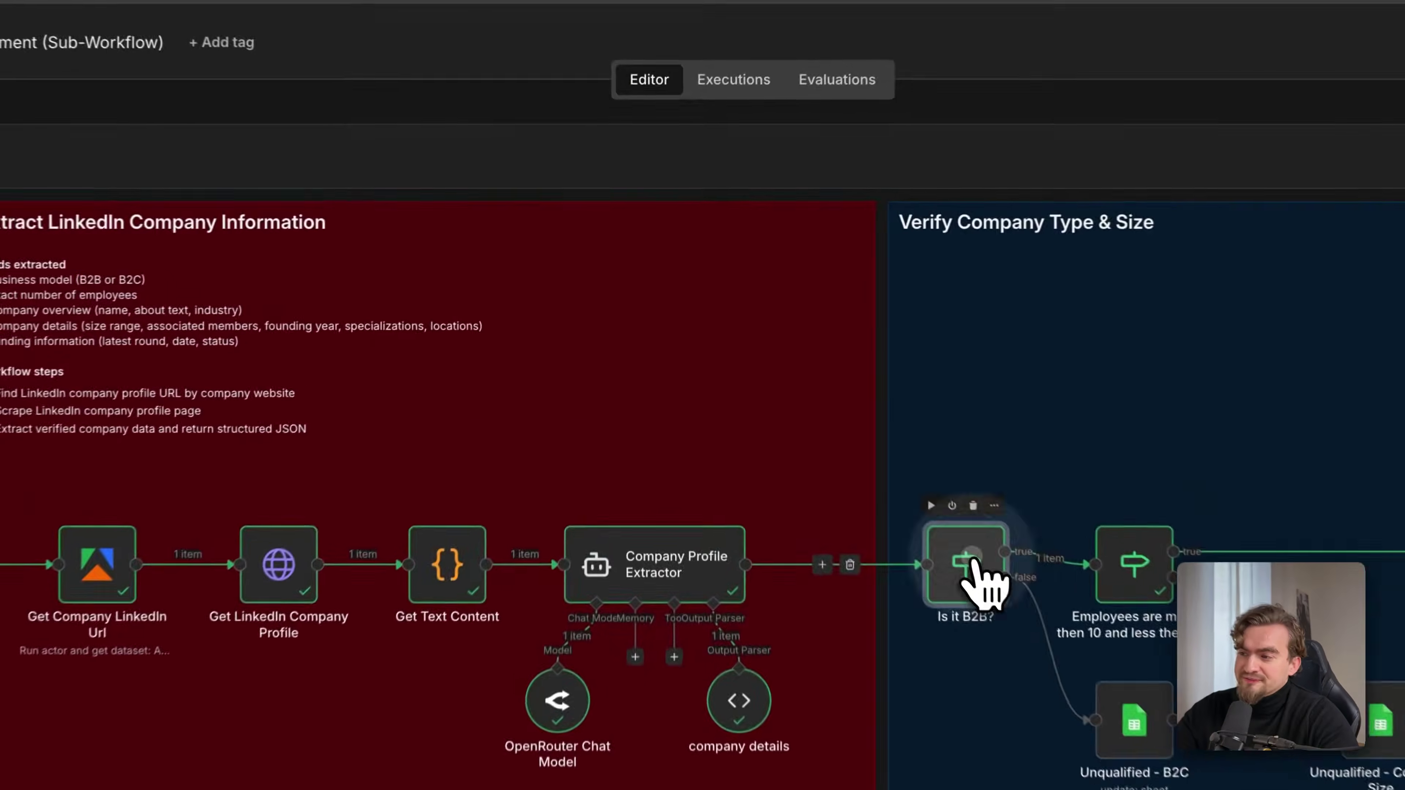
pyautogui.doubleClick(856, 426)
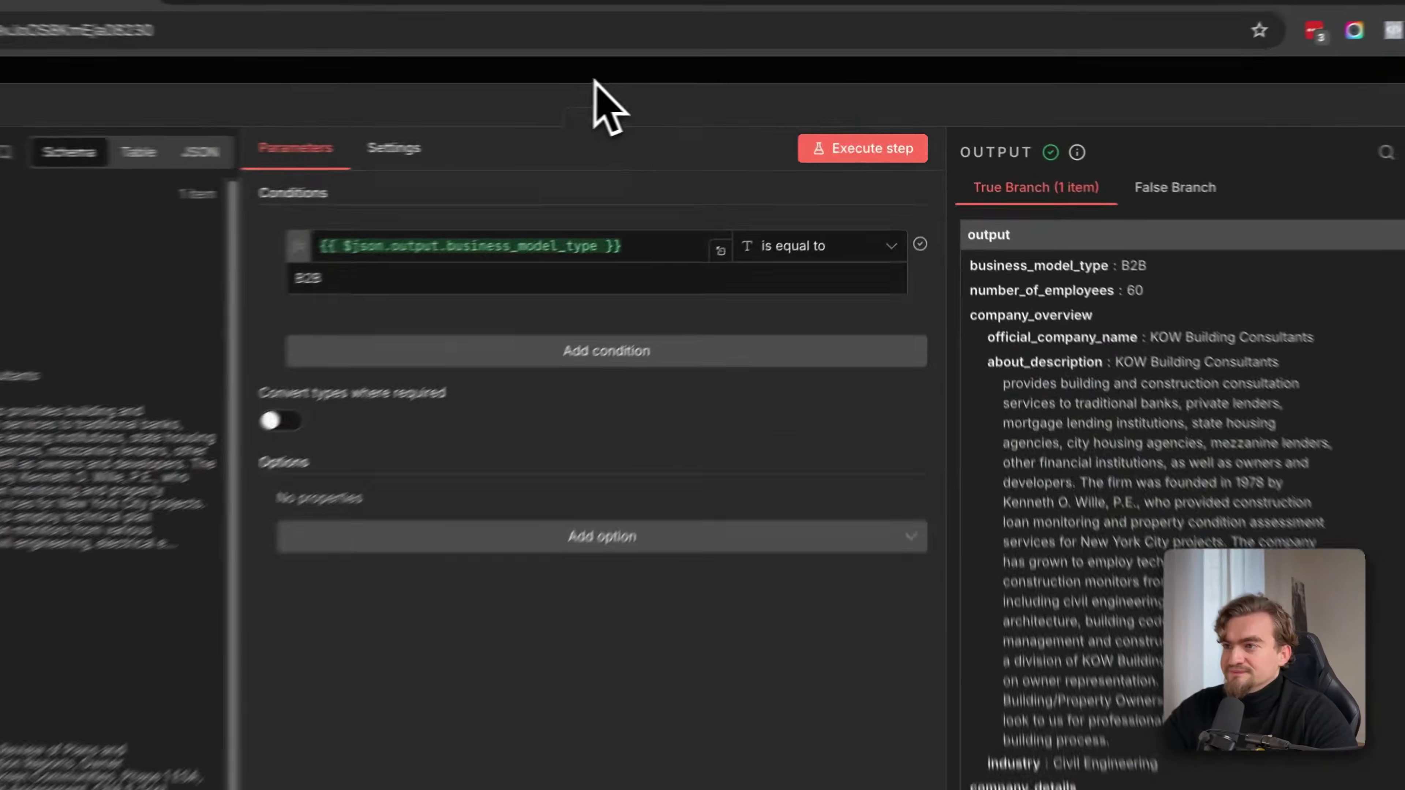
pyautogui.click(680, 93)
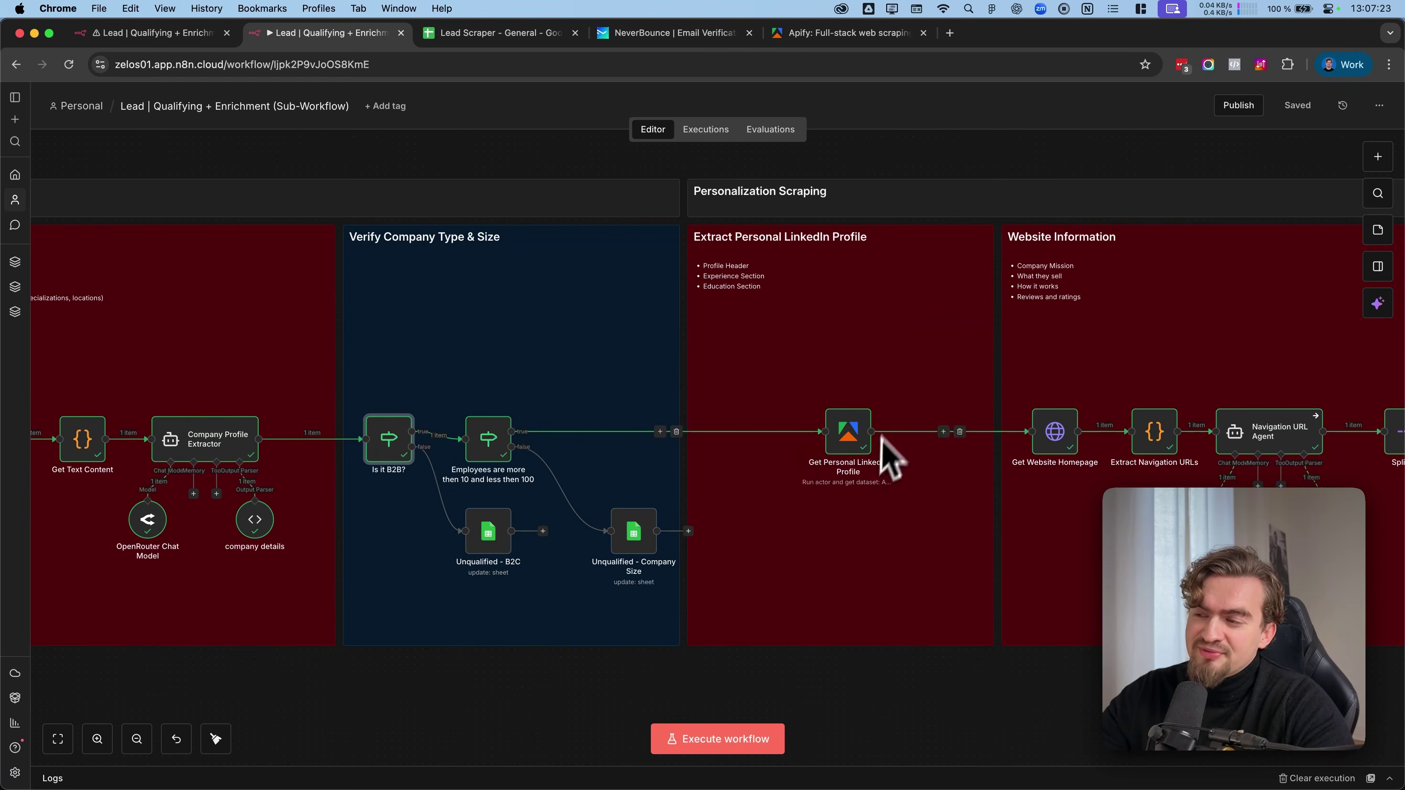
# Examine the Get Website Homepage node's GET request URL expression and the raw HTML in its output.
pyautogui.scroll(-5, 838, 437)
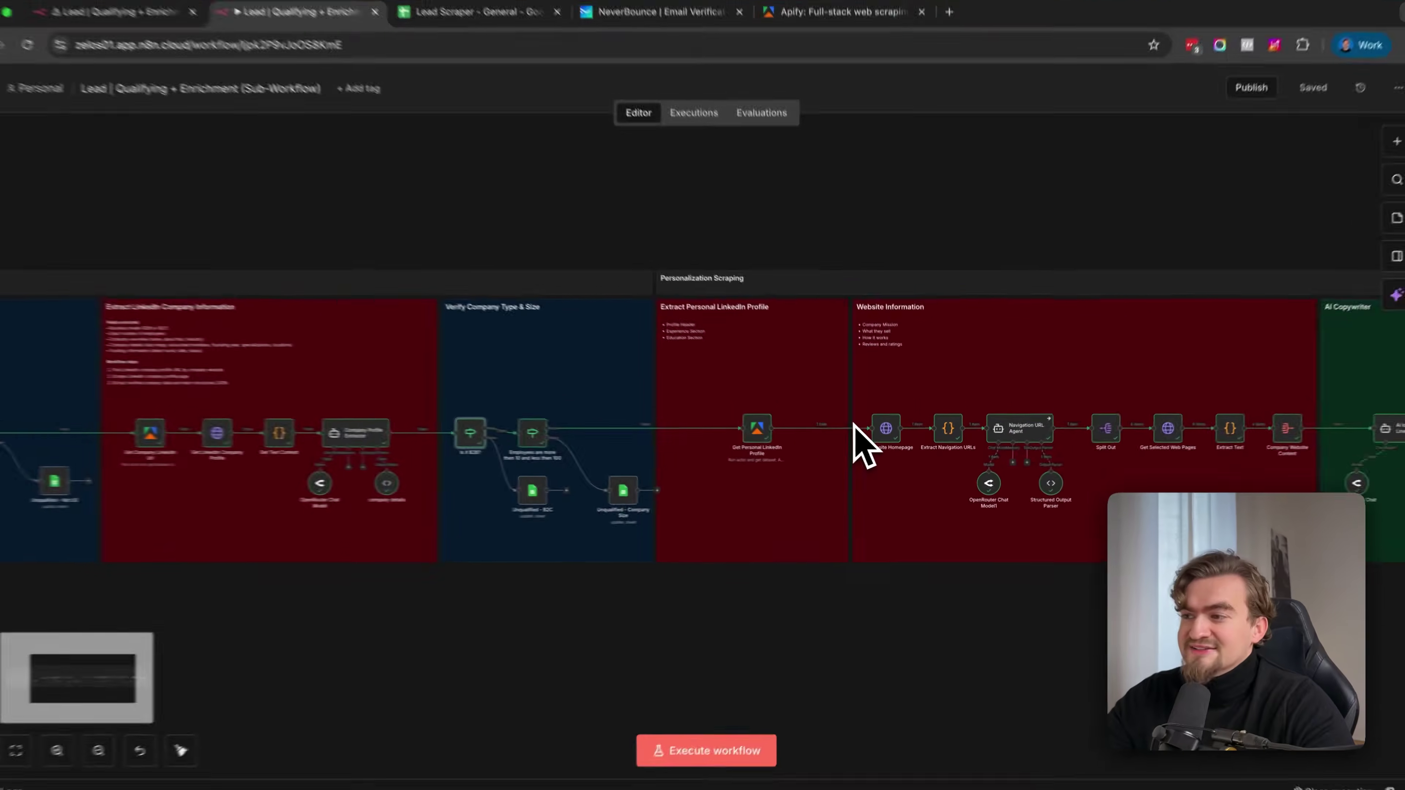
pyautogui.scroll(3, 895, 410)
pyautogui.scroll(1, 901, 429)
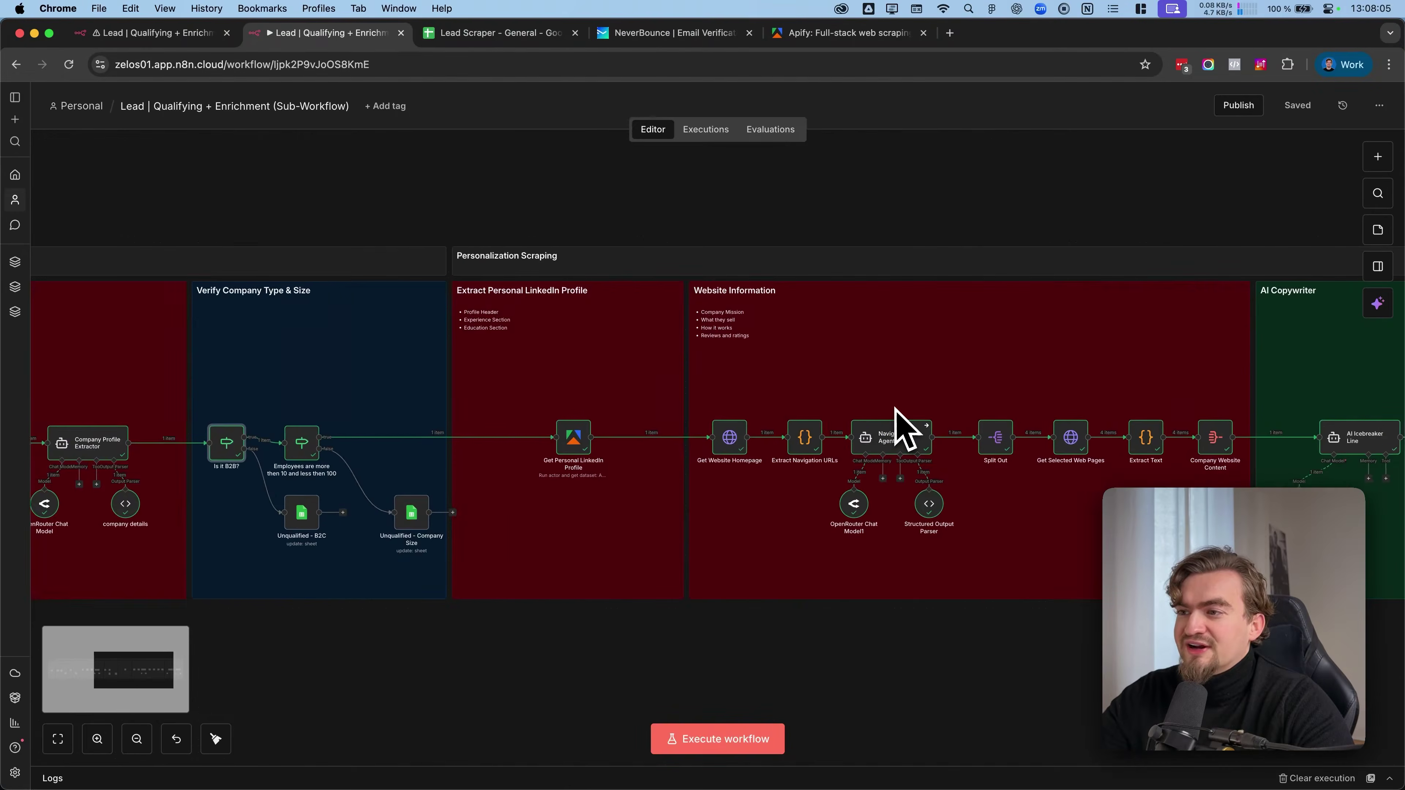
pyautogui.hscroll(5, 737, 417)
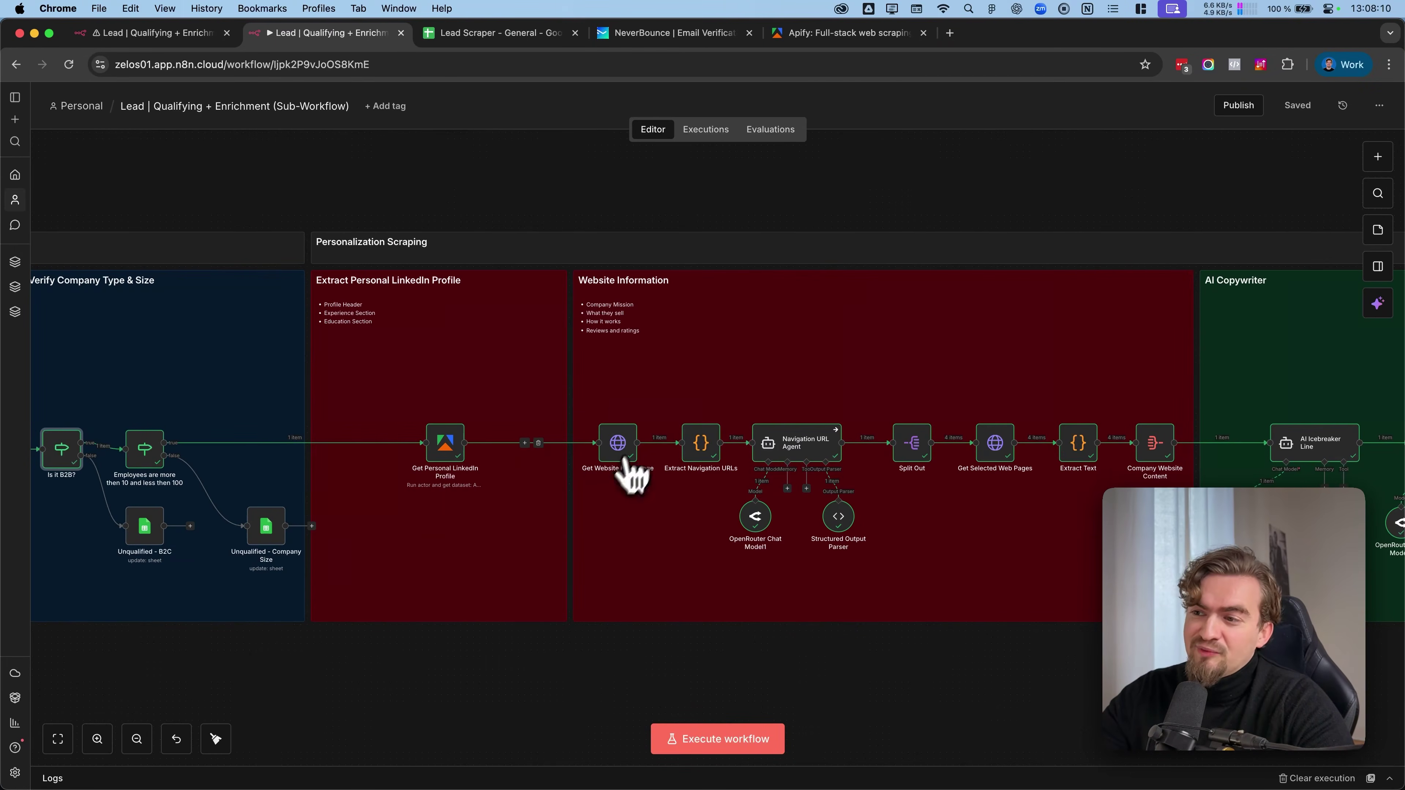
pyautogui.doubleClick(618, 445)
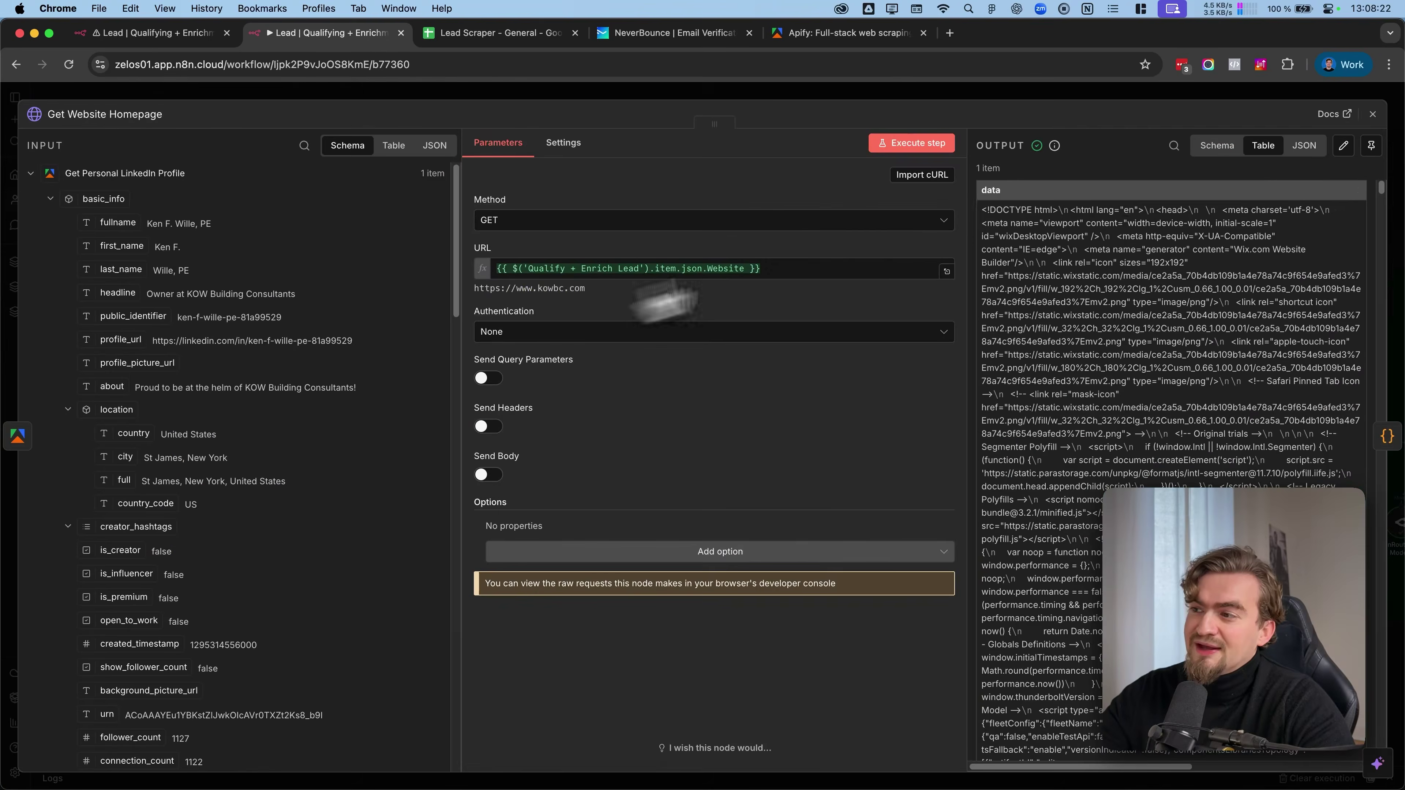
pyautogui.scroll(-5, 1162, 226)
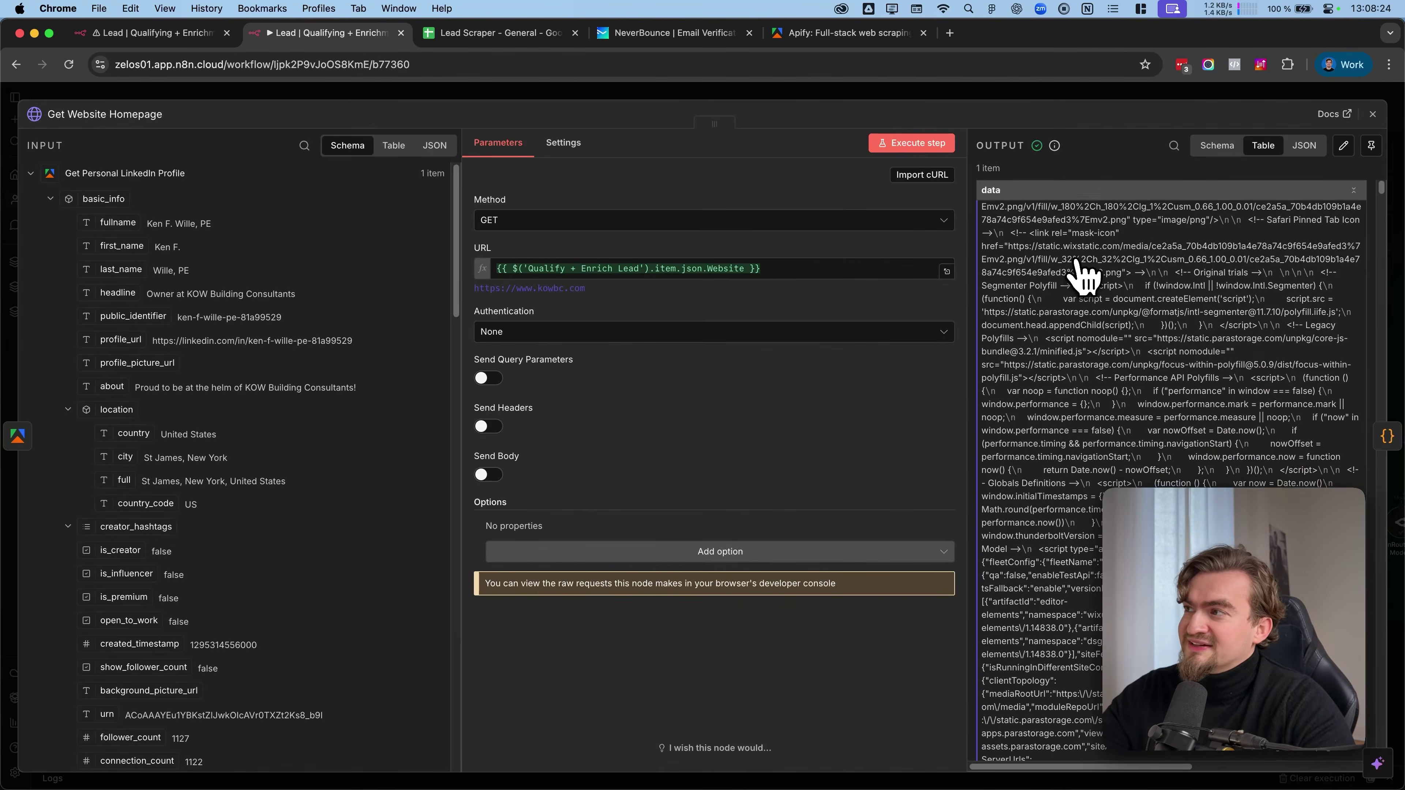
pyautogui.scroll(-4, 1100, 238)
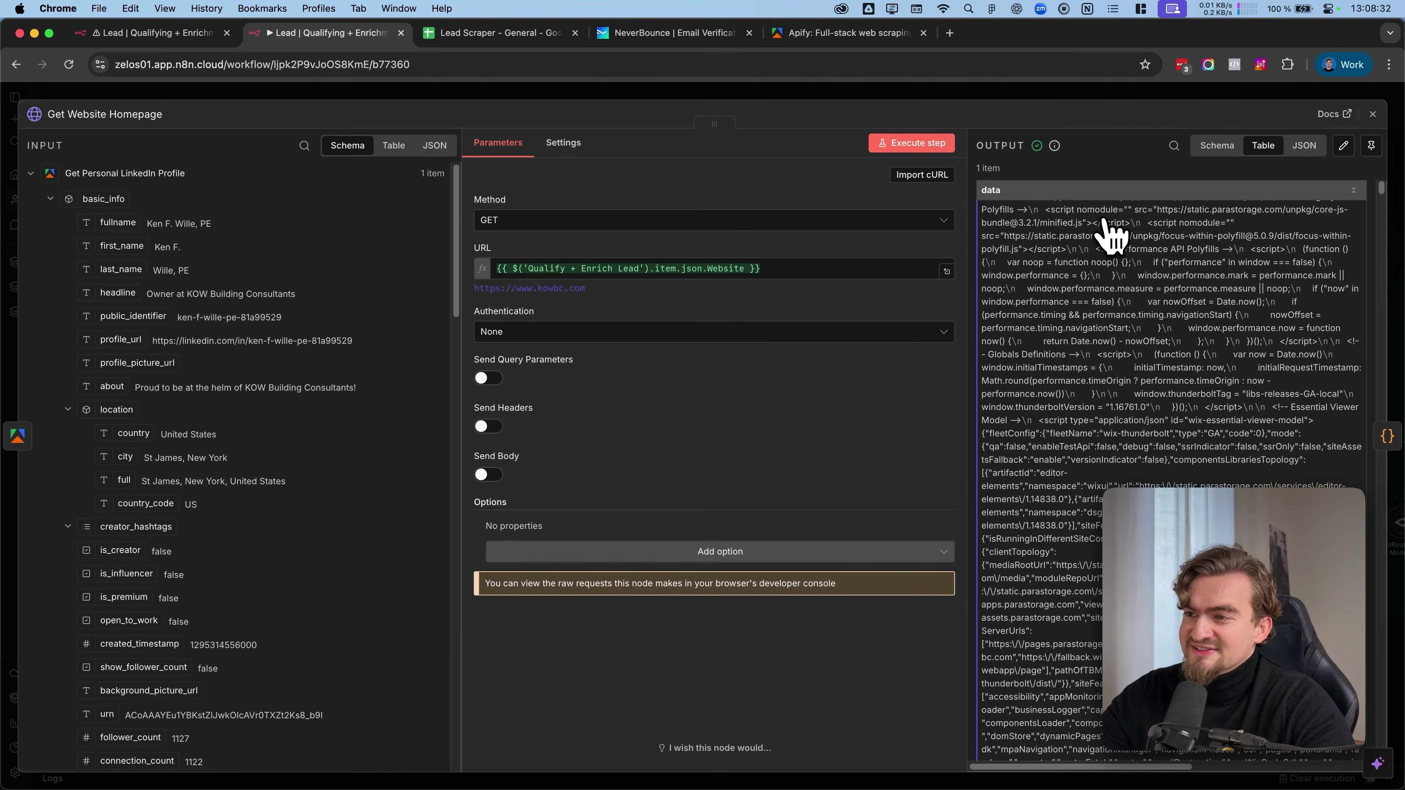
pyautogui.scroll(-5, 1108, 233)
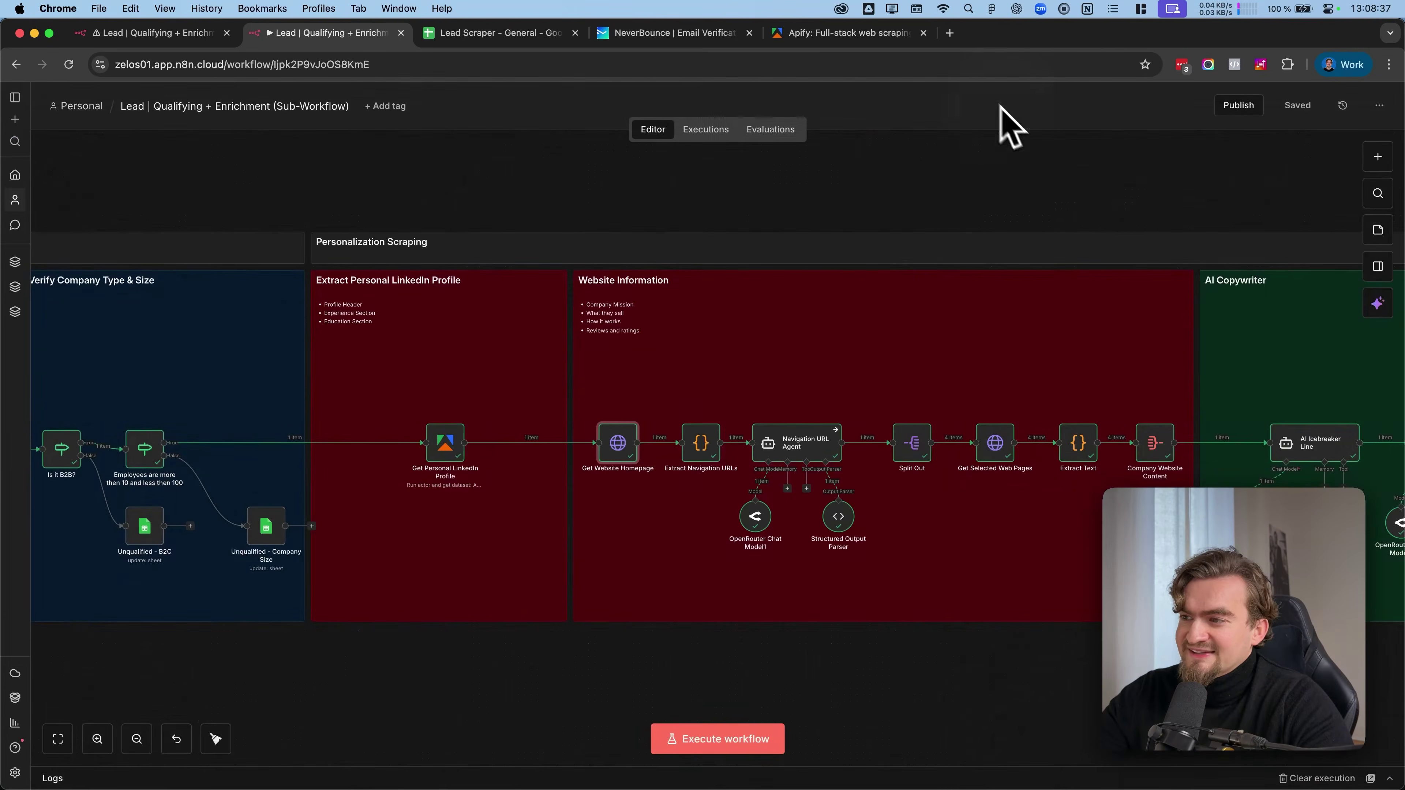
# Read through the navigationUrls list in the Extract Navigation URLs node's output, then return to the canvas.
pyautogui.doubleClick(712, 446)
pyautogui.scroll(-2, 1129, 282)
pyautogui.scroll(-15, 1126, 282)
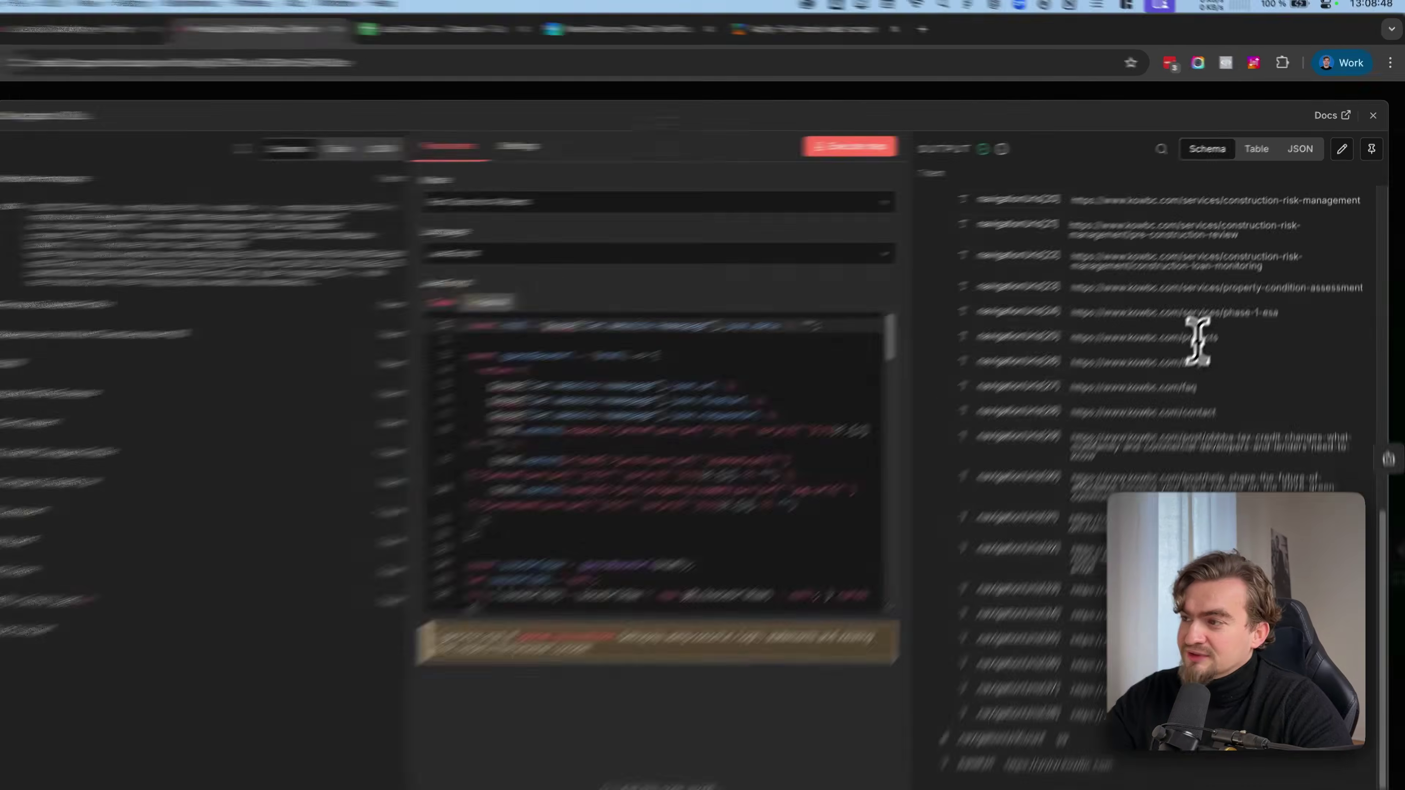
pyautogui.doubleClick(1208, 323)
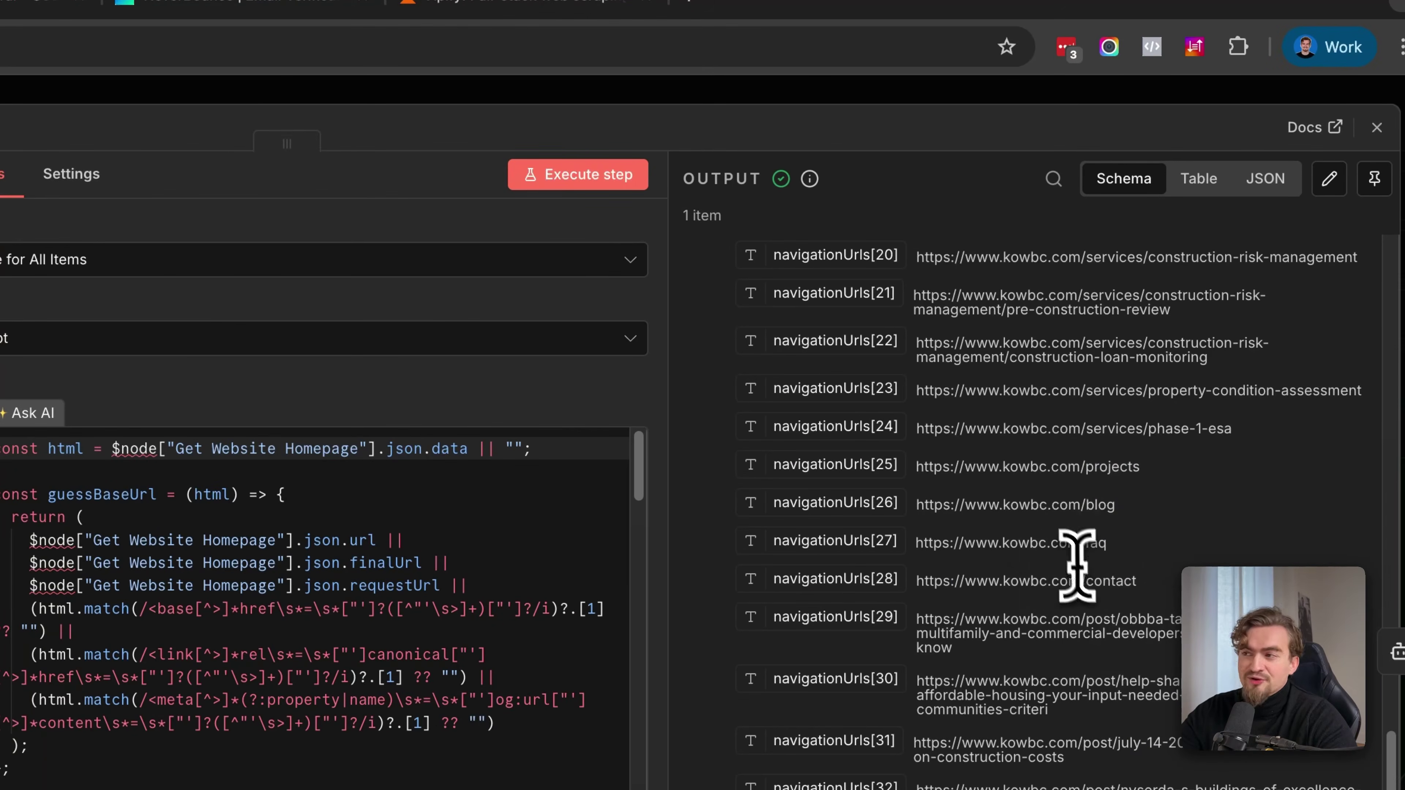
pyautogui.press('Escape')
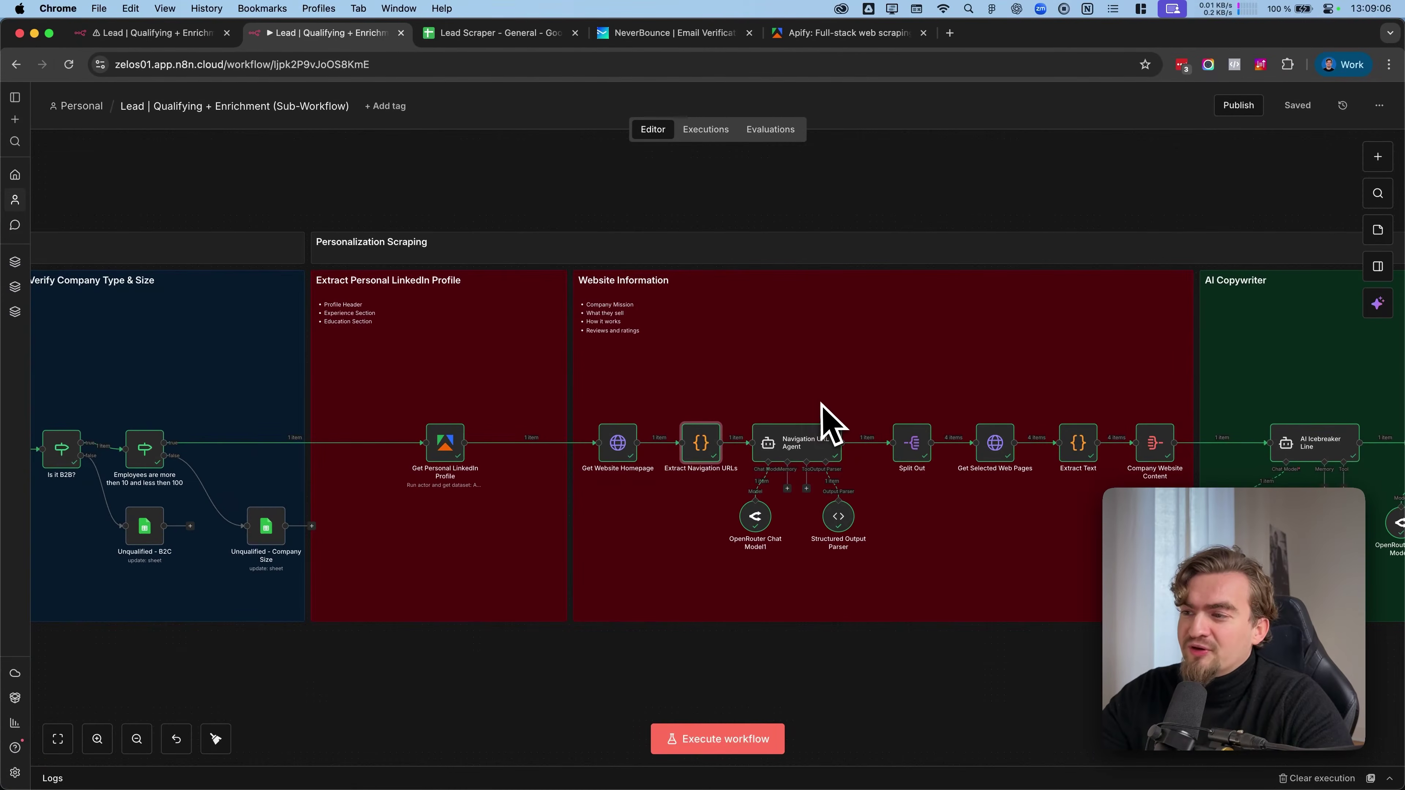
# Compare the Navigation URL Agent's input navigationUrls with its selected company_mission and offerings_positioning URLs.
pyautogui.doubleClick(791, 451)
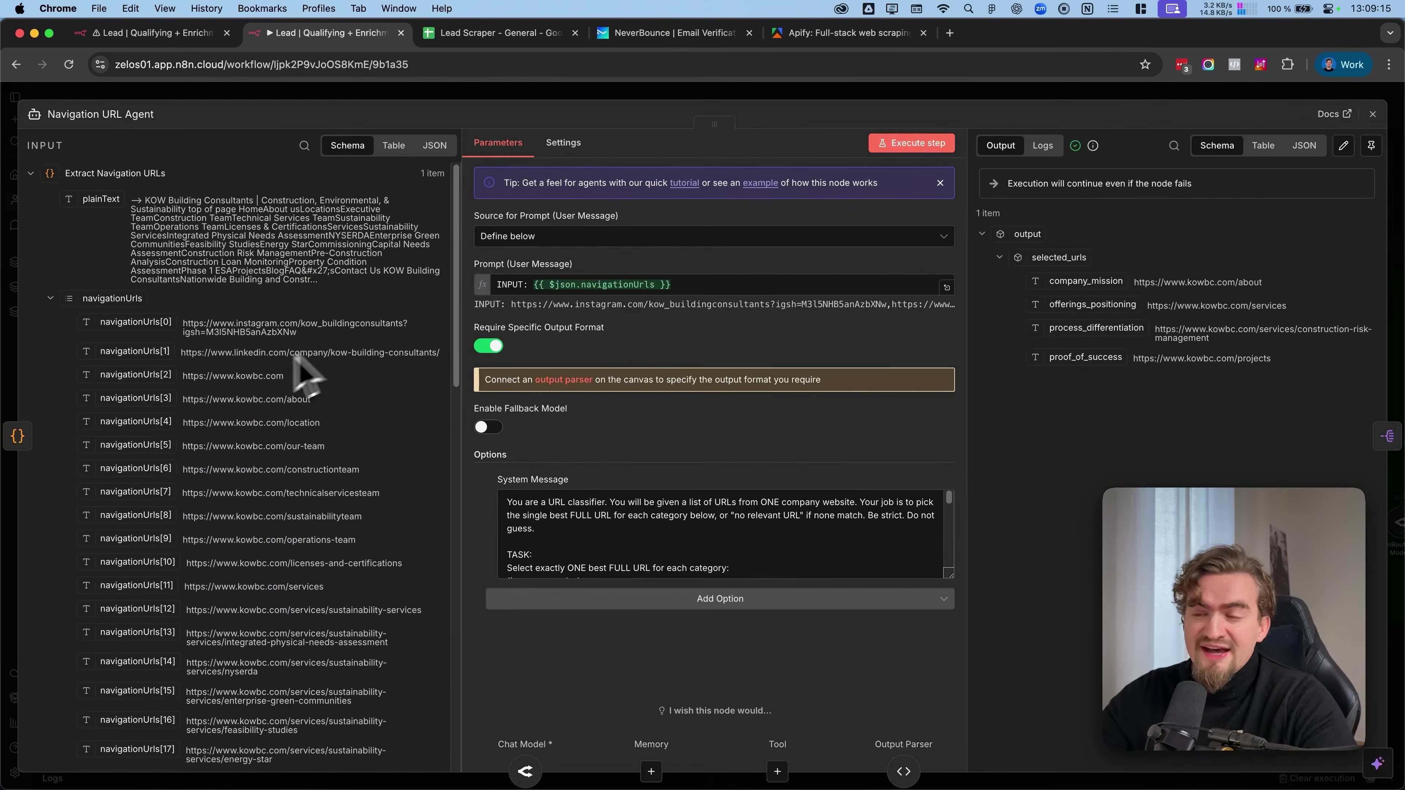
pyautogui.scroll(-1, 252, 396)
pyautogui.scroll(-2, 260, 415)
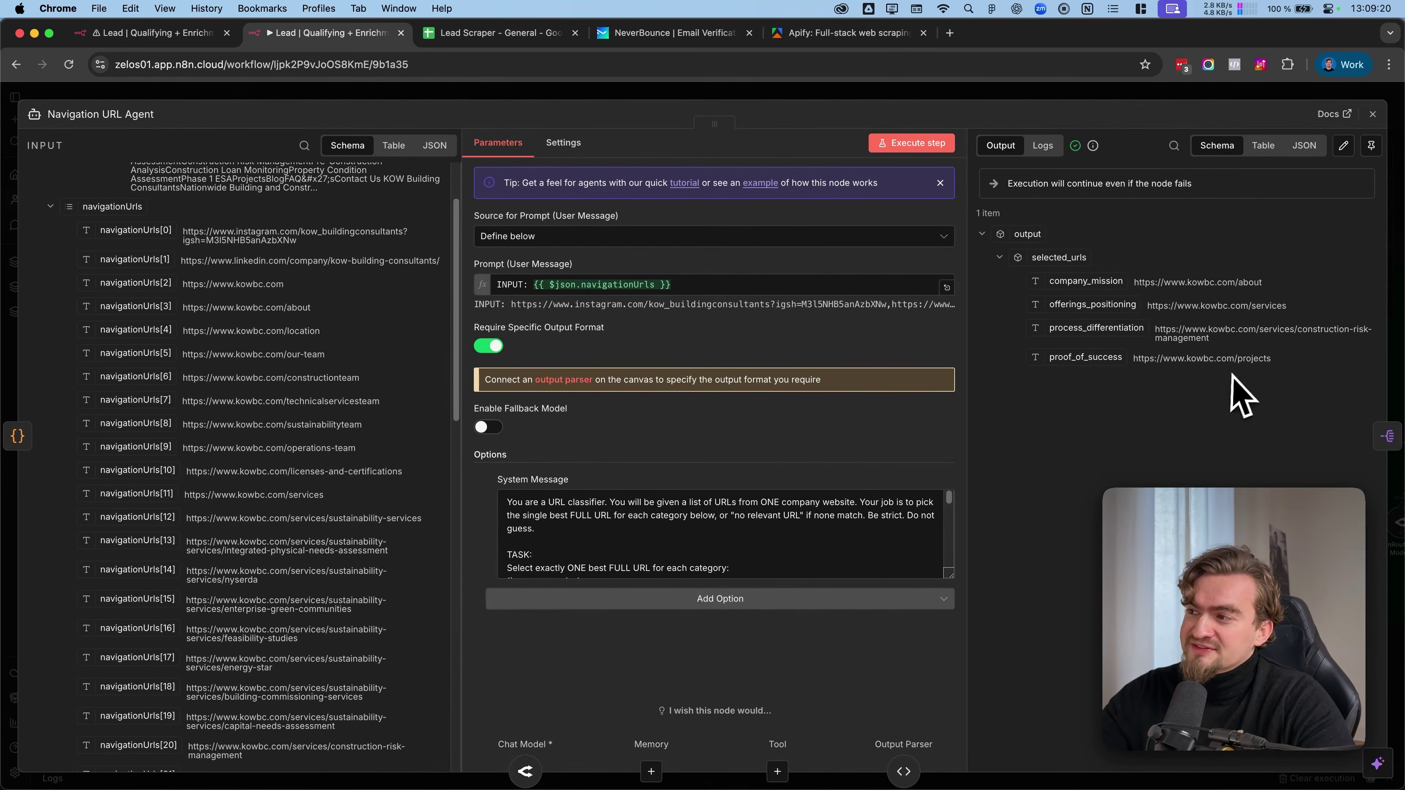
pyautogui.moveTo(1150, 279); pyautogui.dragTo(1263, 282)
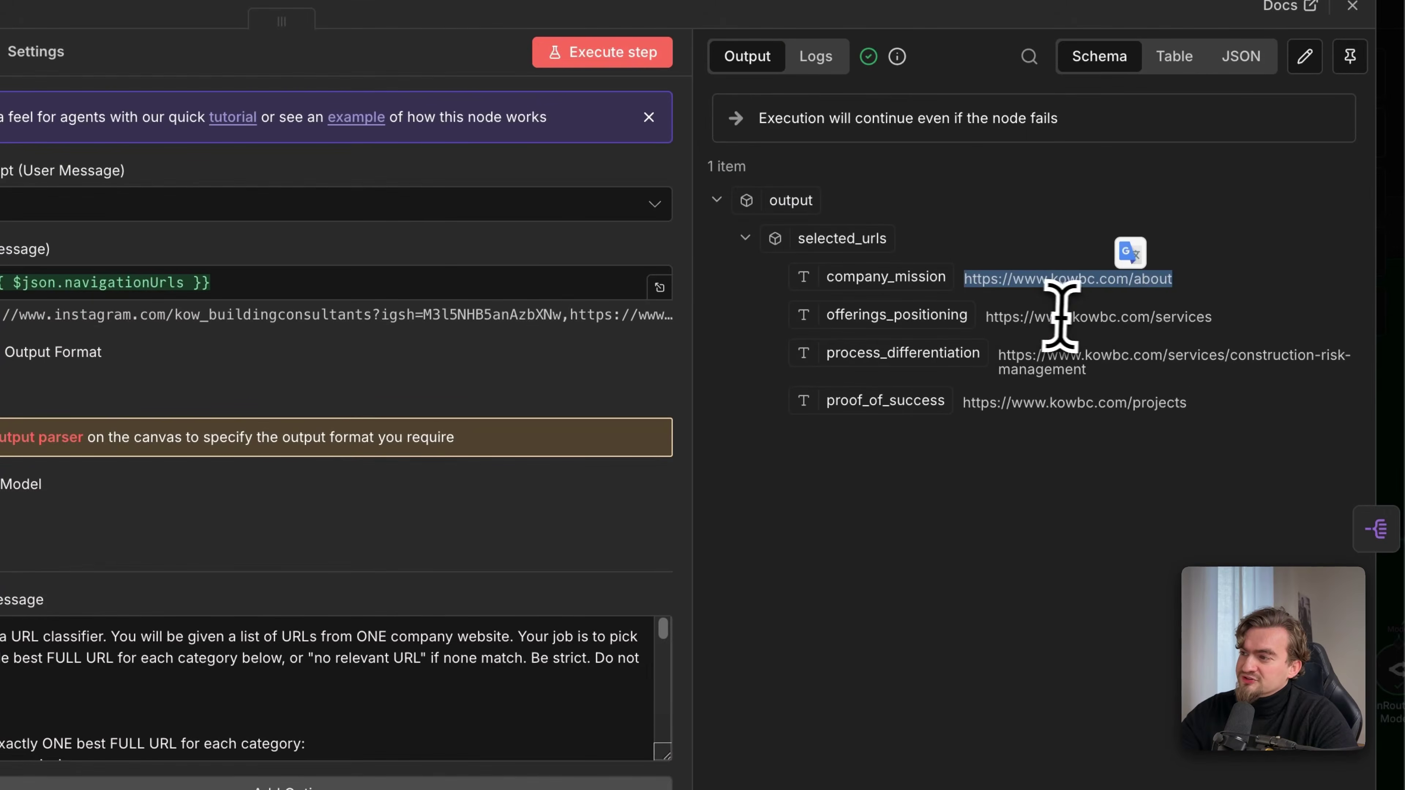
pyautogui.tripleClick(1062, 315)
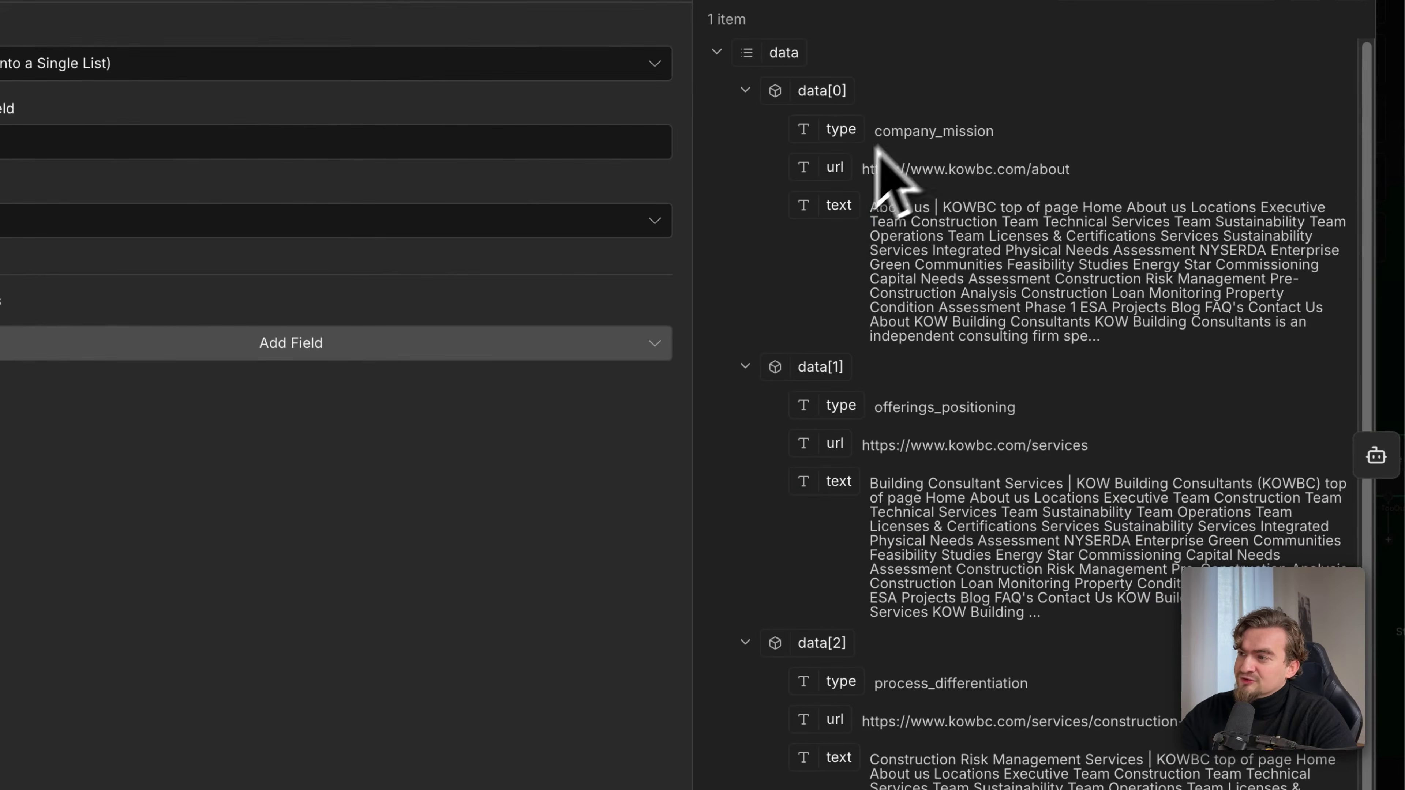
# Examine the type and page text of the first three data items in the aggregated website output, then close the node.
pyautogui.doubleClick(918, 131)
pyautogui.tripleClick(957, 222)
pyautogui.doubleClick(919, 407)
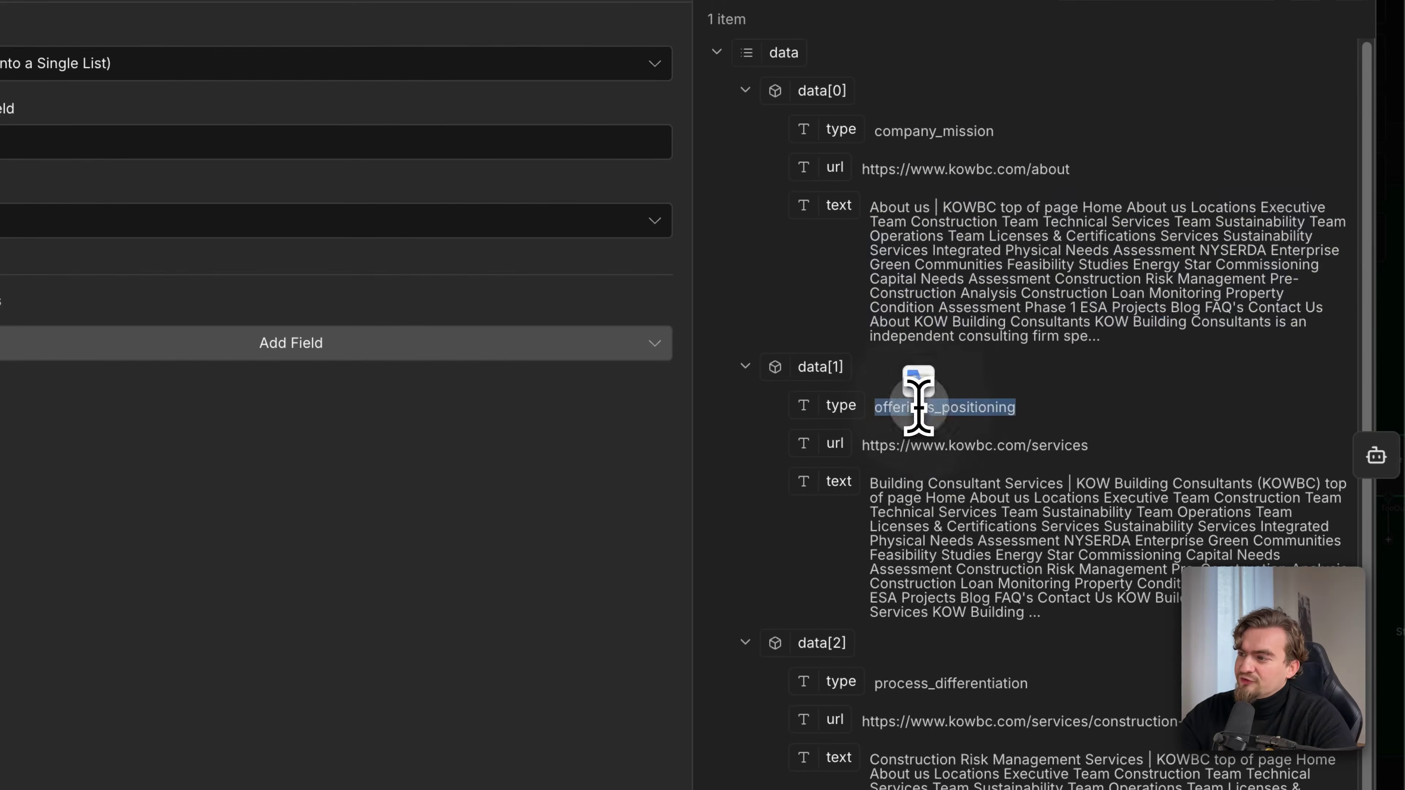
pyautogui.tripleClick(941, 527)
pyautogui.scroll(-2, 937, 653)
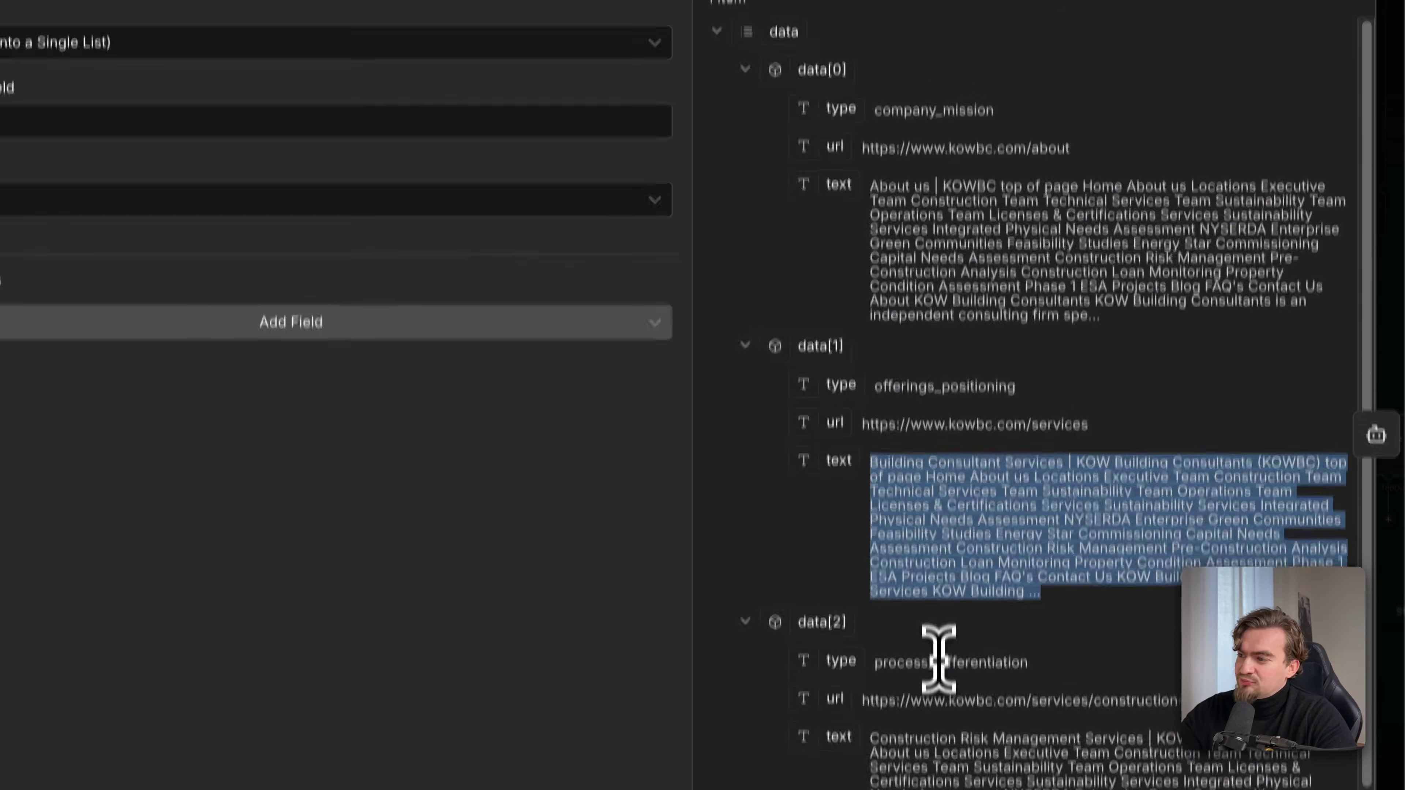
pyautogui.doubleClick(939, 609)
pyautogui.tripleClick(990, 692)
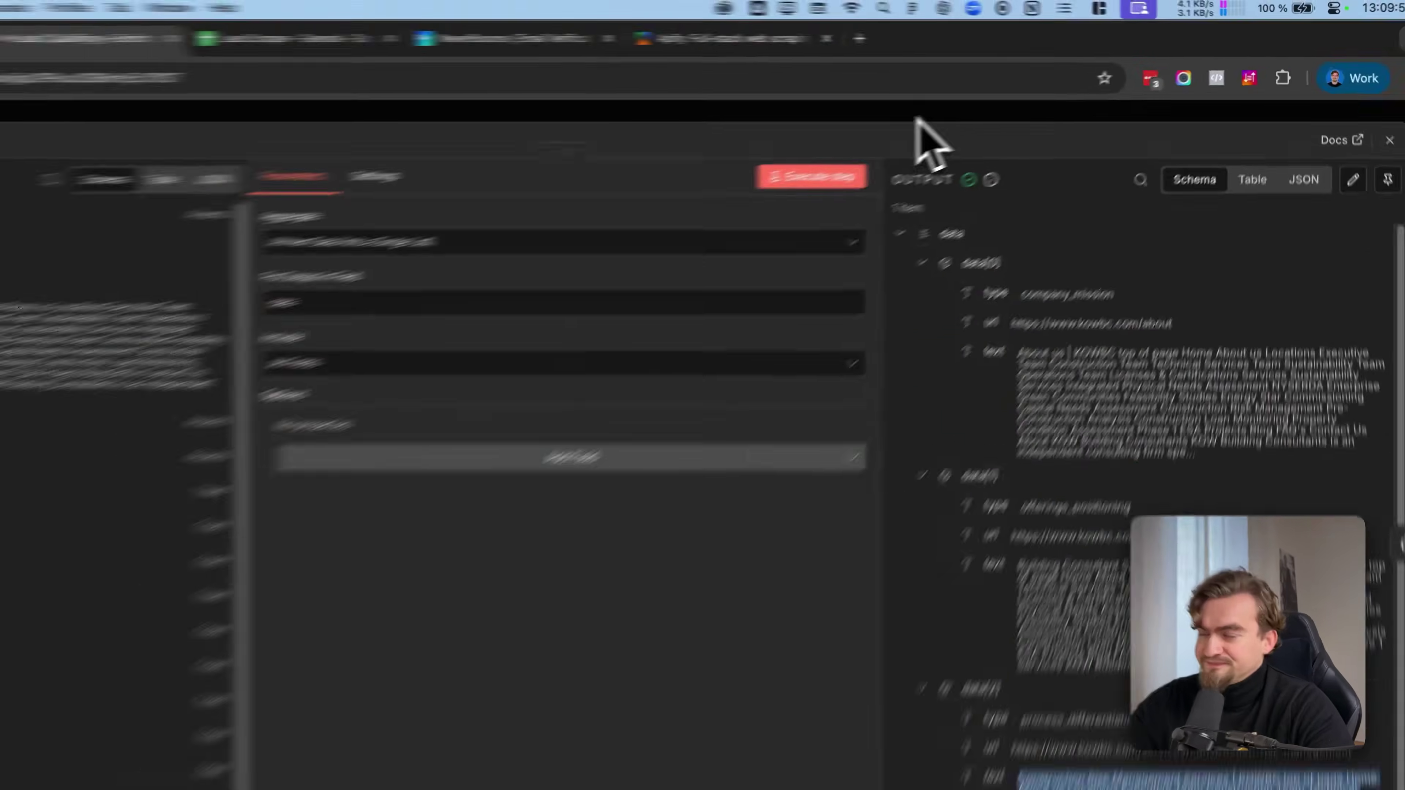
pyautogui.click(916, 122)
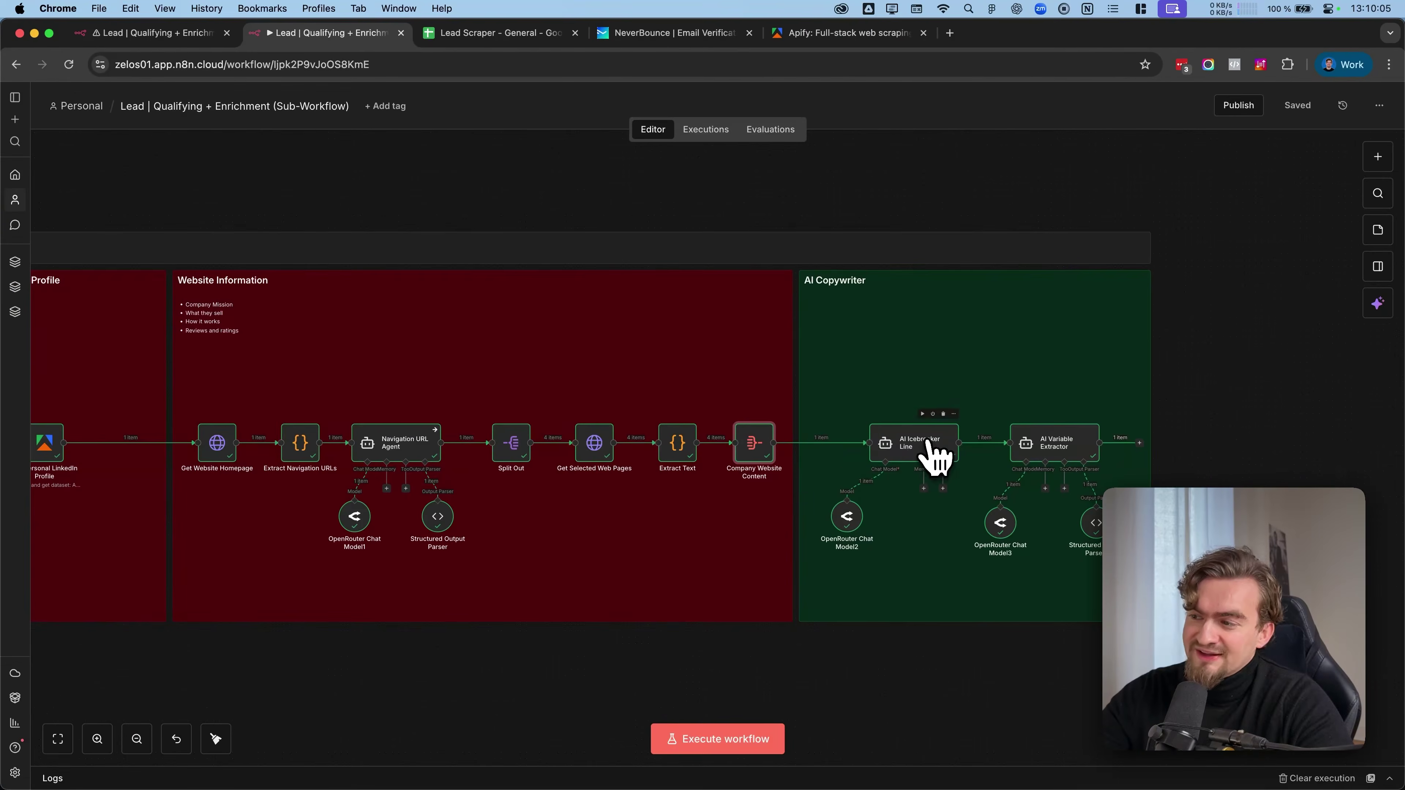
# Read the AI Icebreaker Line node's expanded user prompt and its resolved company data, including office_location_city and linkedin_industry.
pyautogui.doubleClick(939, 452)
pyautogui.click(956, 367)
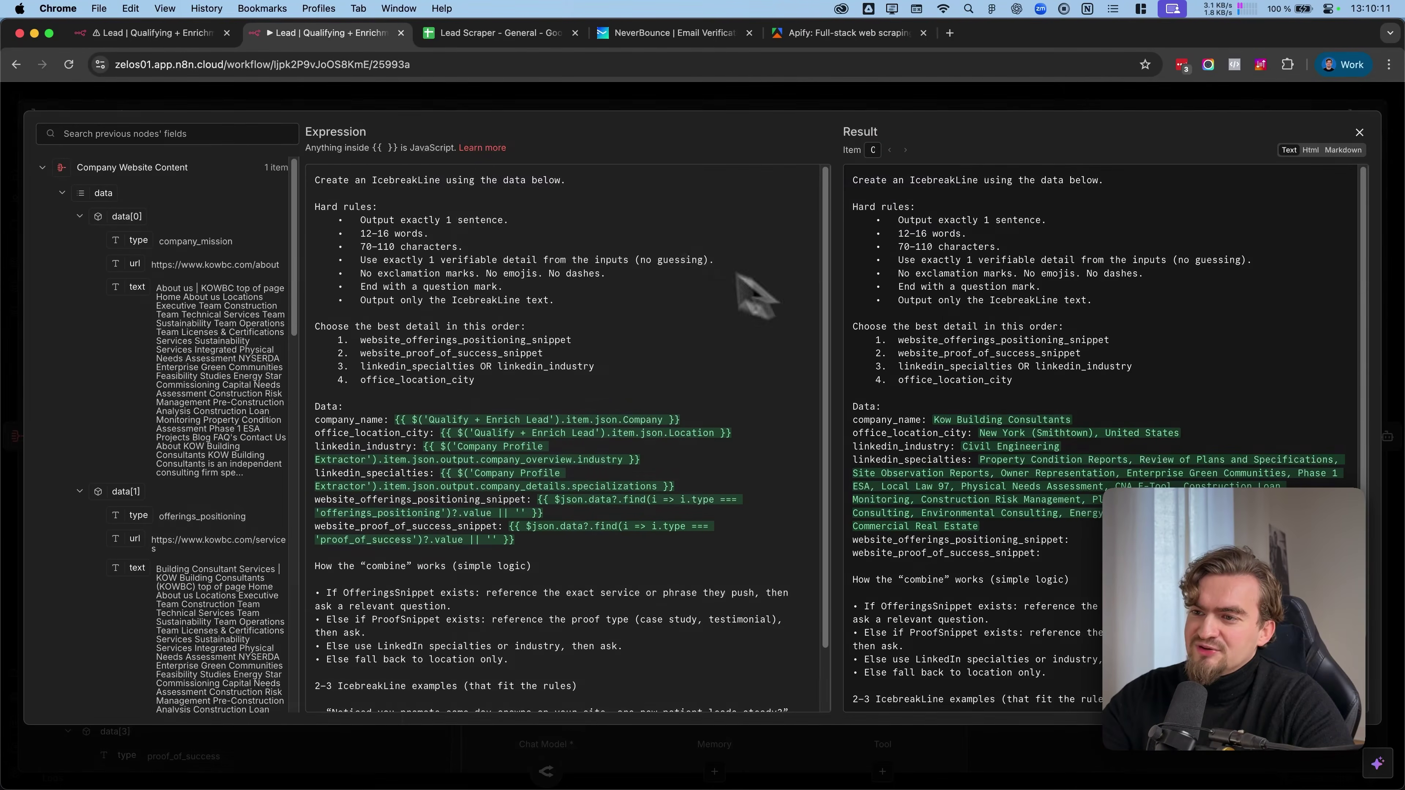
pyautogui.scroll(-3, 633, 257)
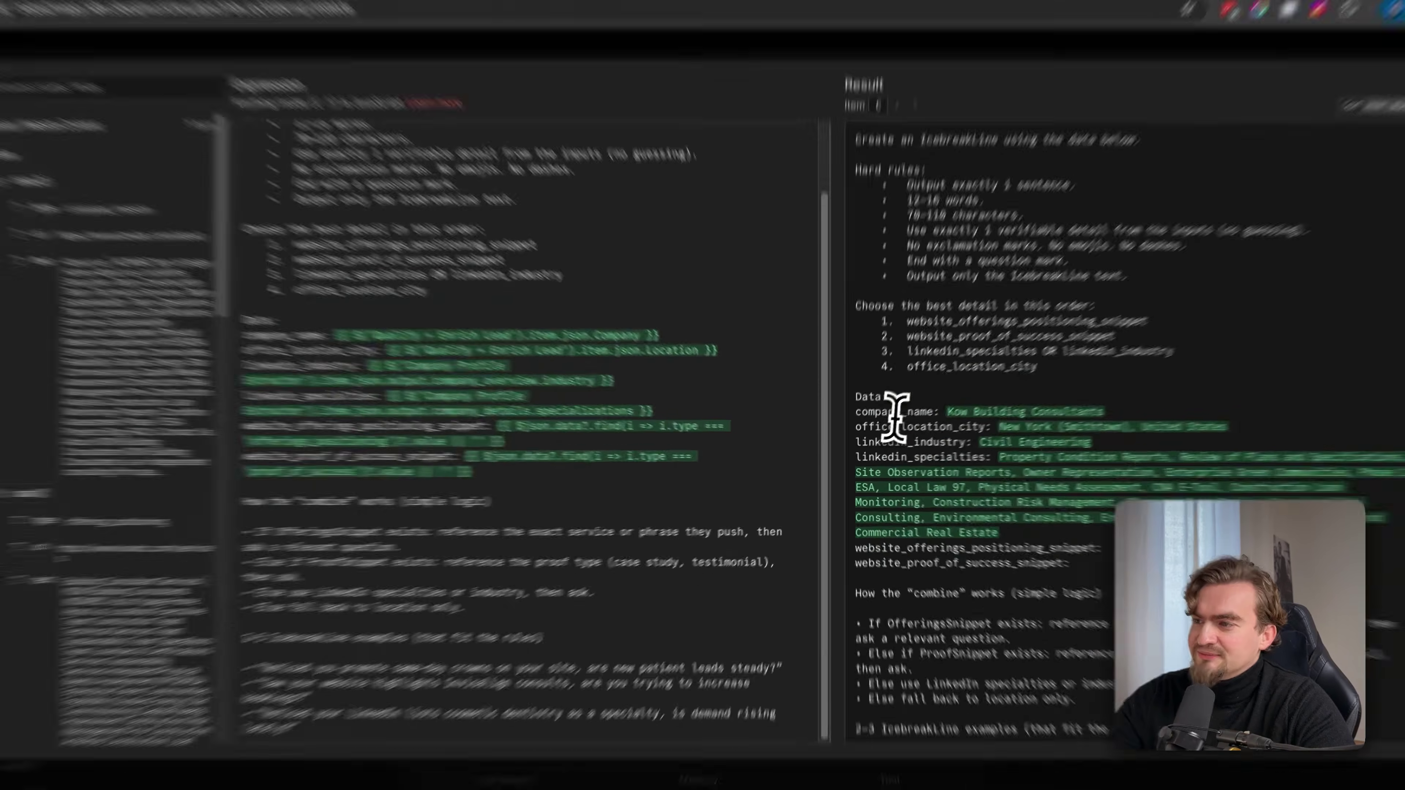
pyautogui.doubleClick(885, 433)
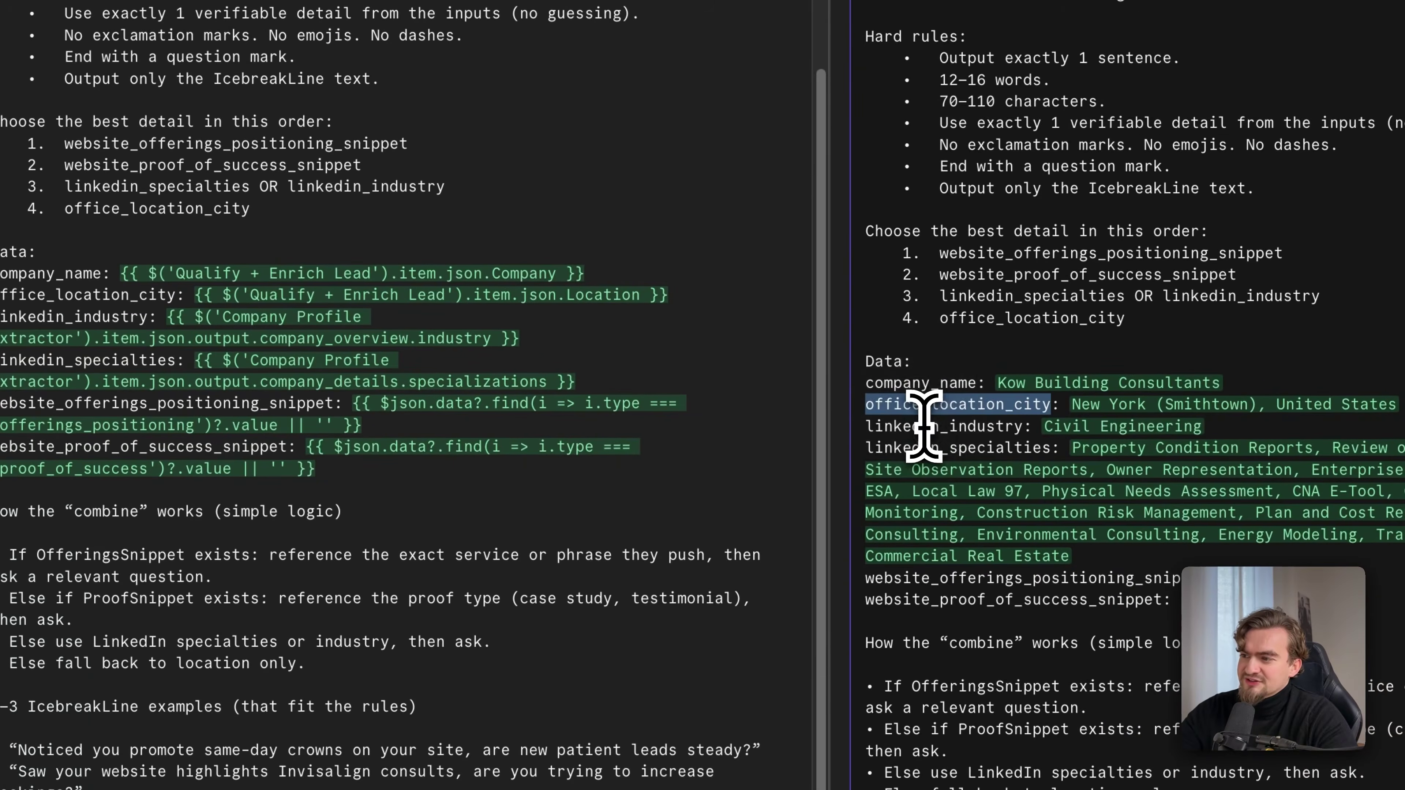
pyautogui.tripleClick(921, 426)
pyautogui.scroll(-4, 927, 442)
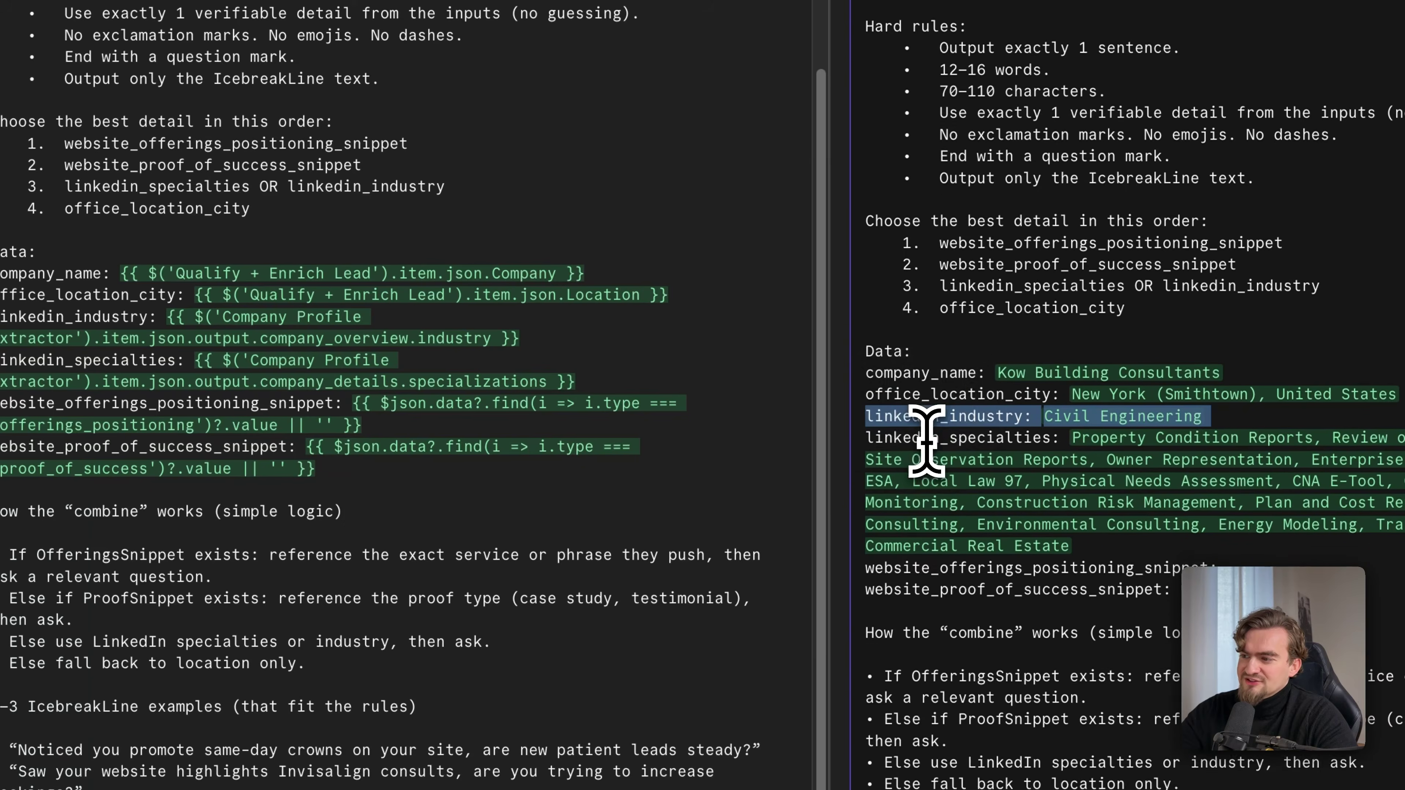
pyautogui.press('Escape')
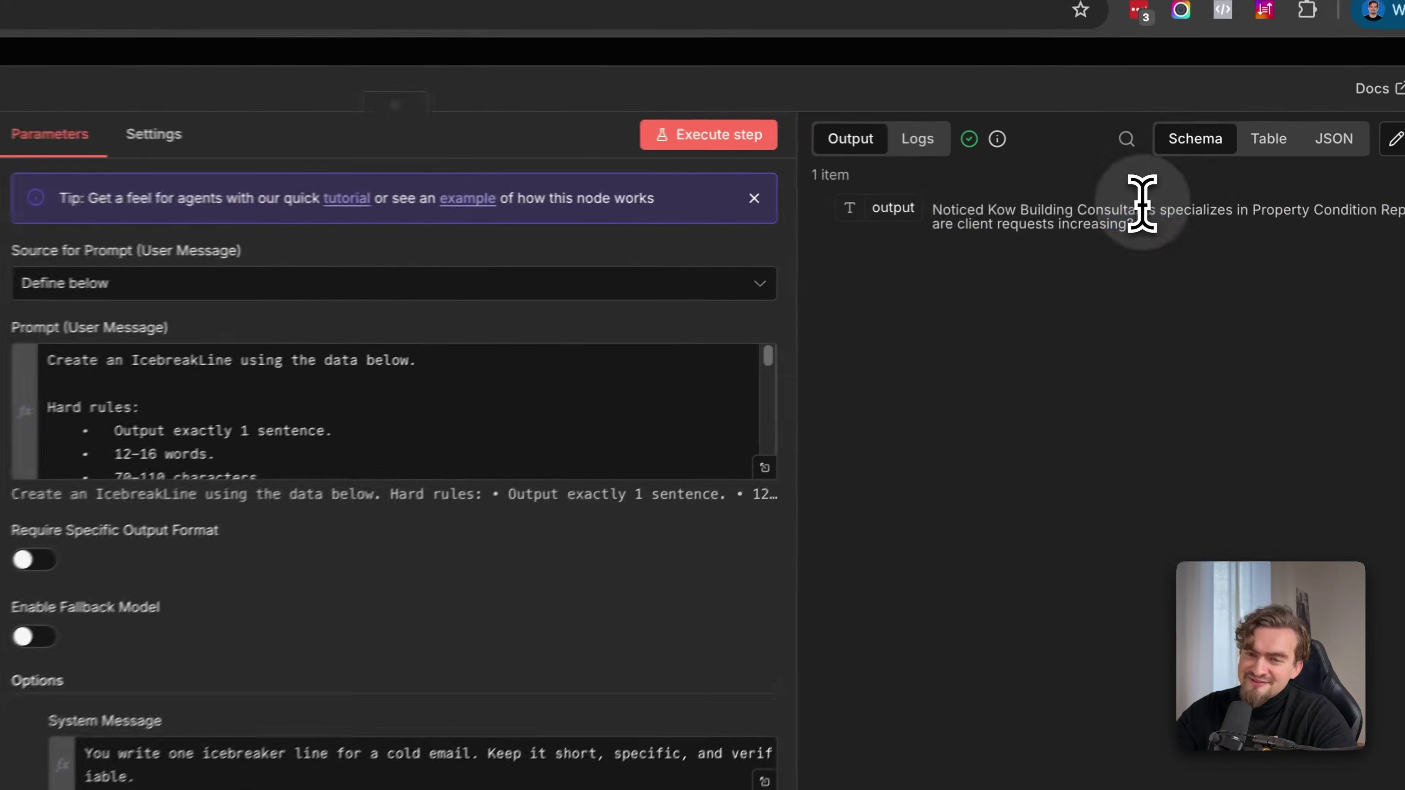
# Examine the AI Icebreaker Line node's output sentence and the IcebreakLine examples at the end of its prompt.
pyautogui.tripleClick(1184, 191)
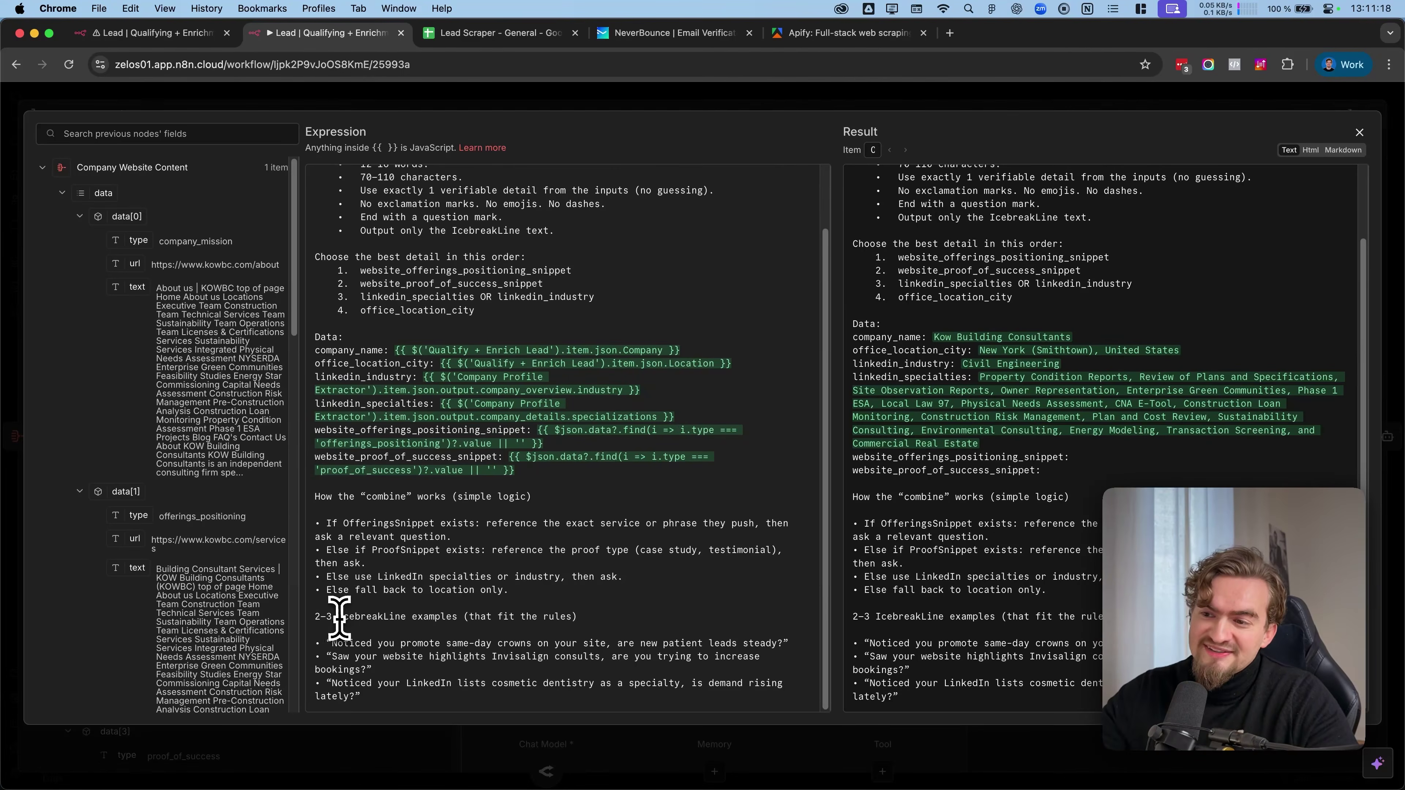
pyautogui.moveTo(317, 617); pyautogui.dragTo(403, 696)
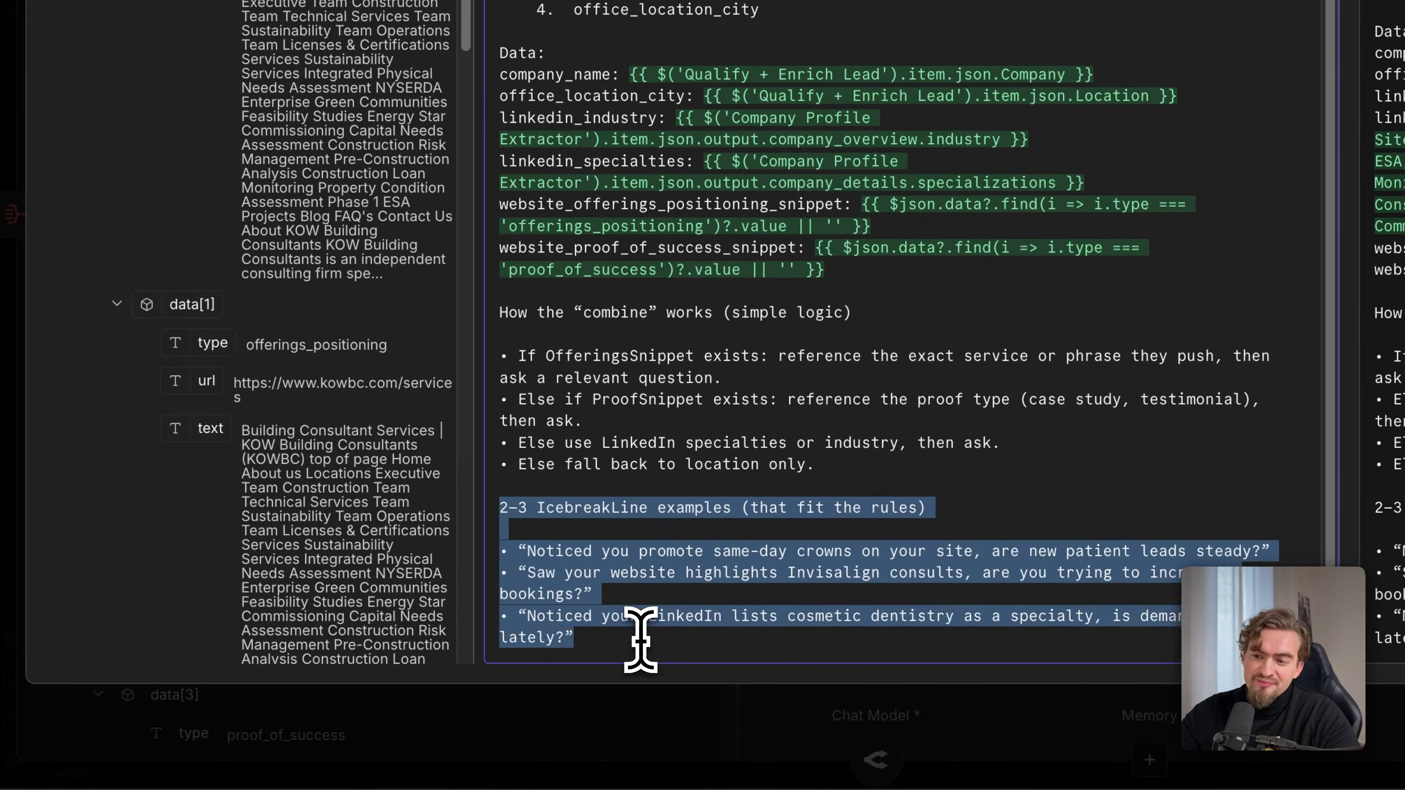
pyautogui.click(401, 698)
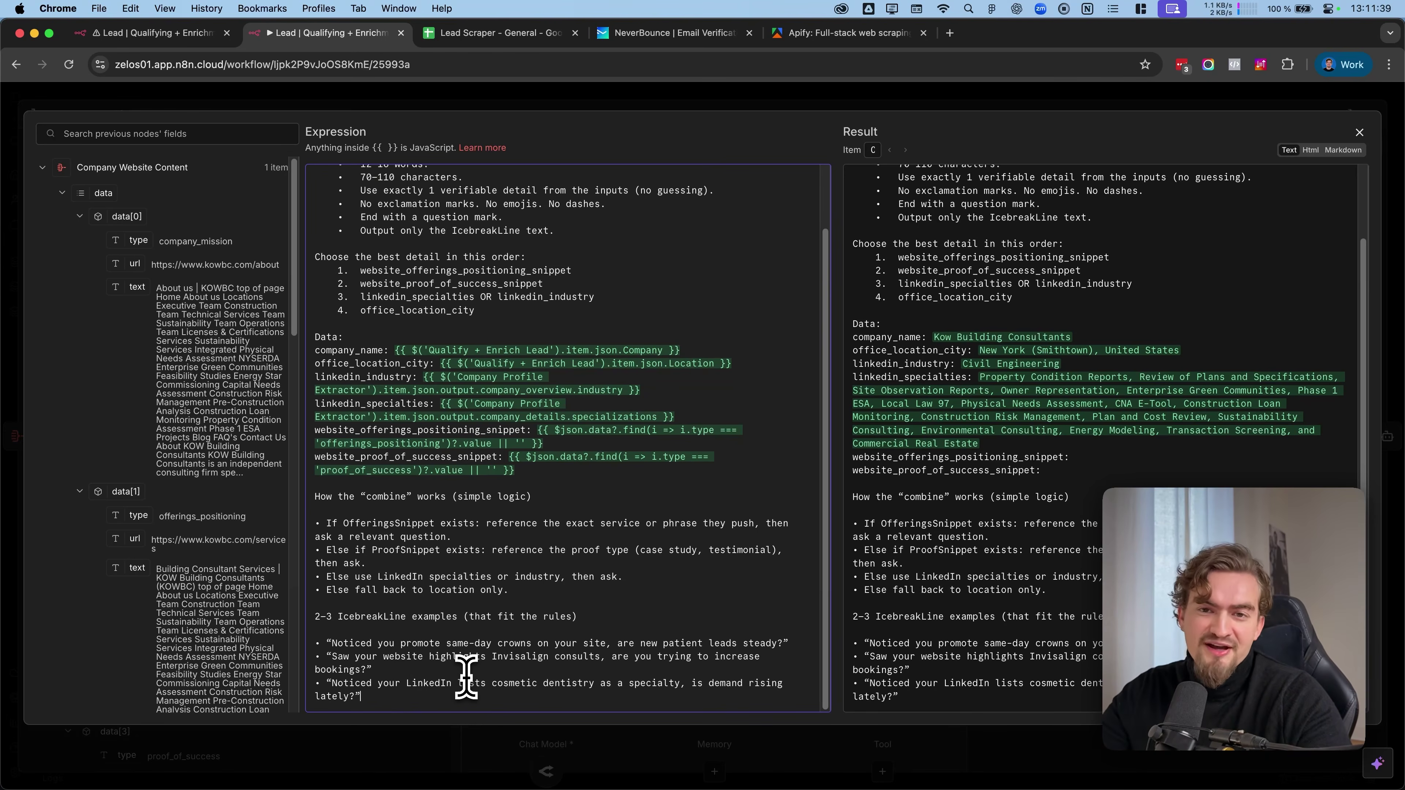
pyautogui.moveTo(395, 701); pyautogui.dragTo(299, 644)
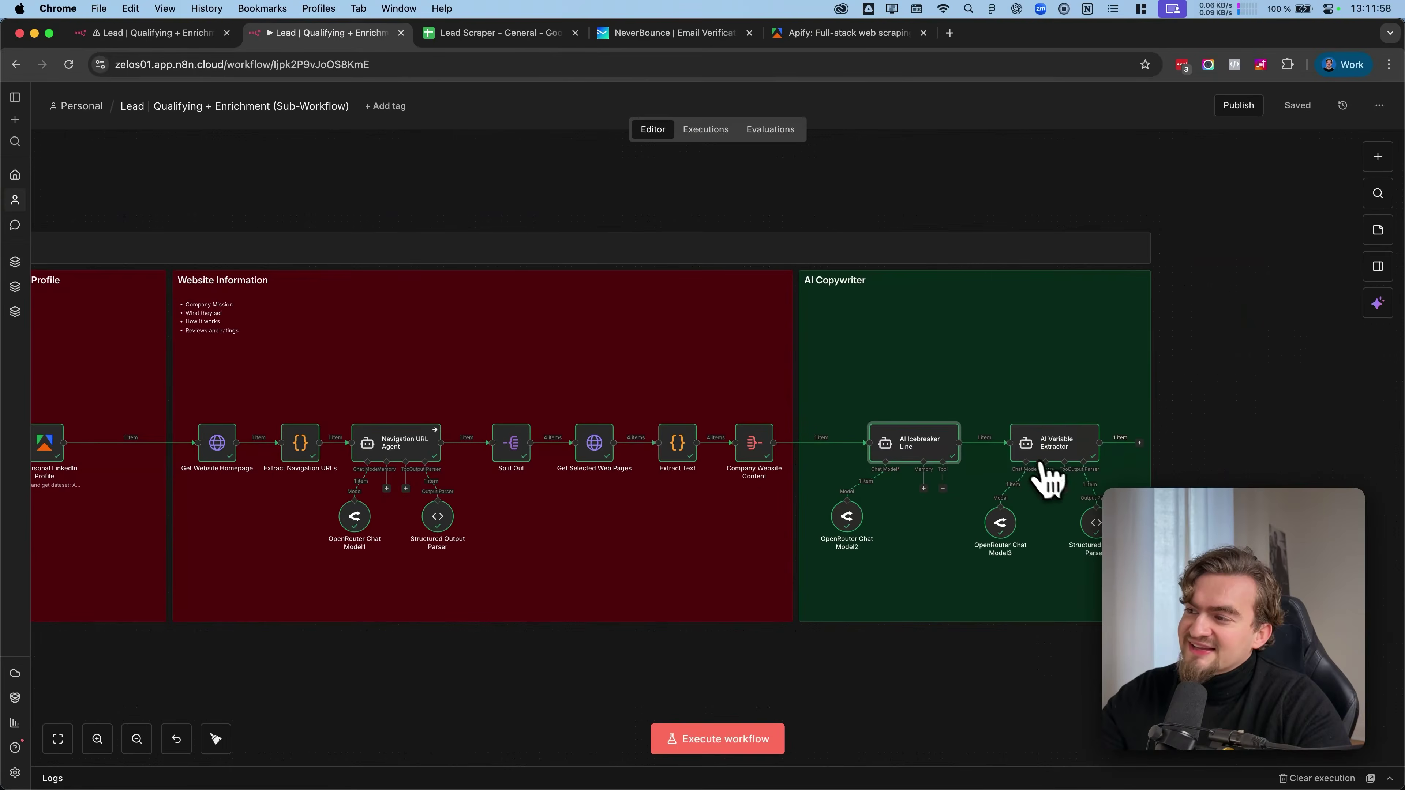
# Examine the AI Variable Extractor's company_name and location outputs and its expanded data-cleaning prompt, then return to the canvas.
pyautogui.doubleClick(1078, 465)
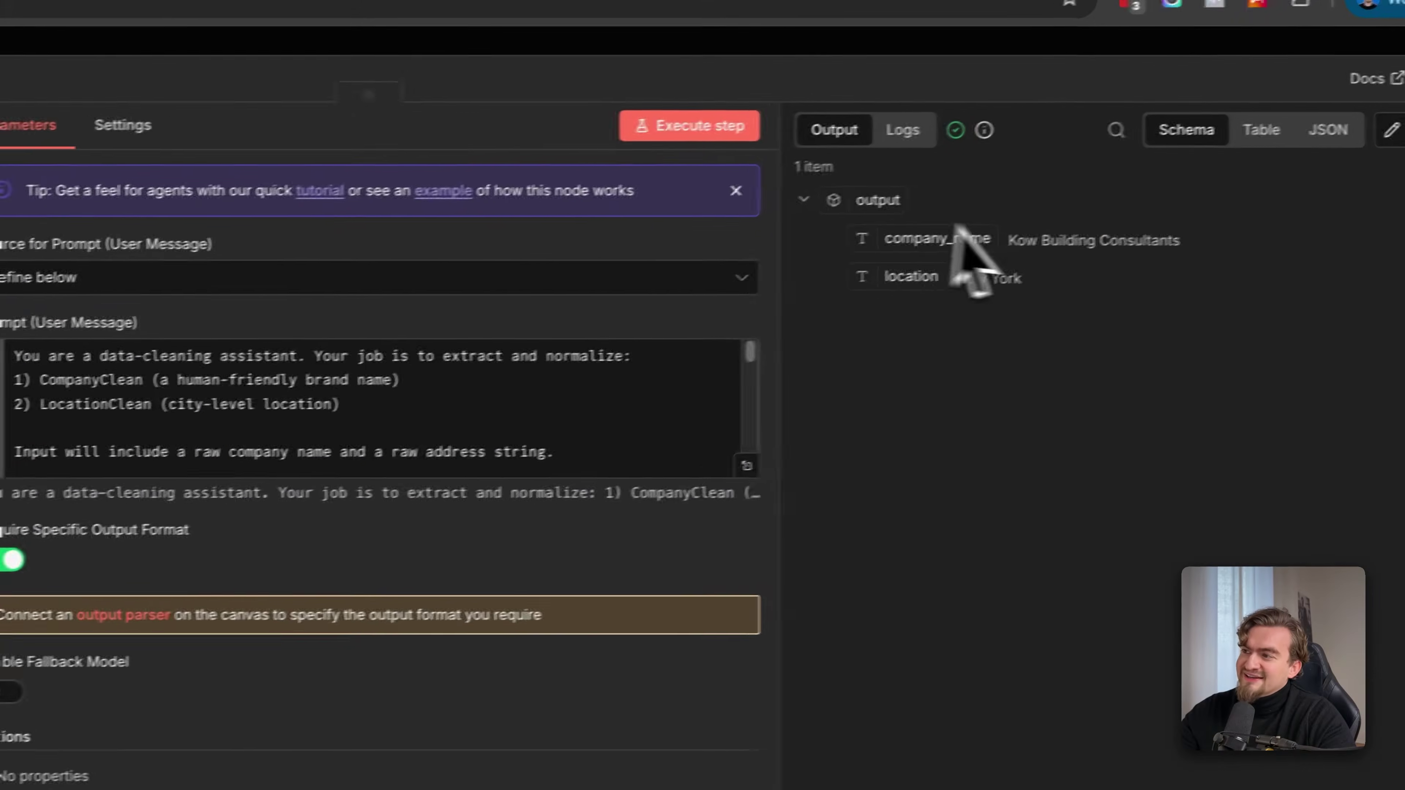
pyautogui.tripleClick(1113, 244)
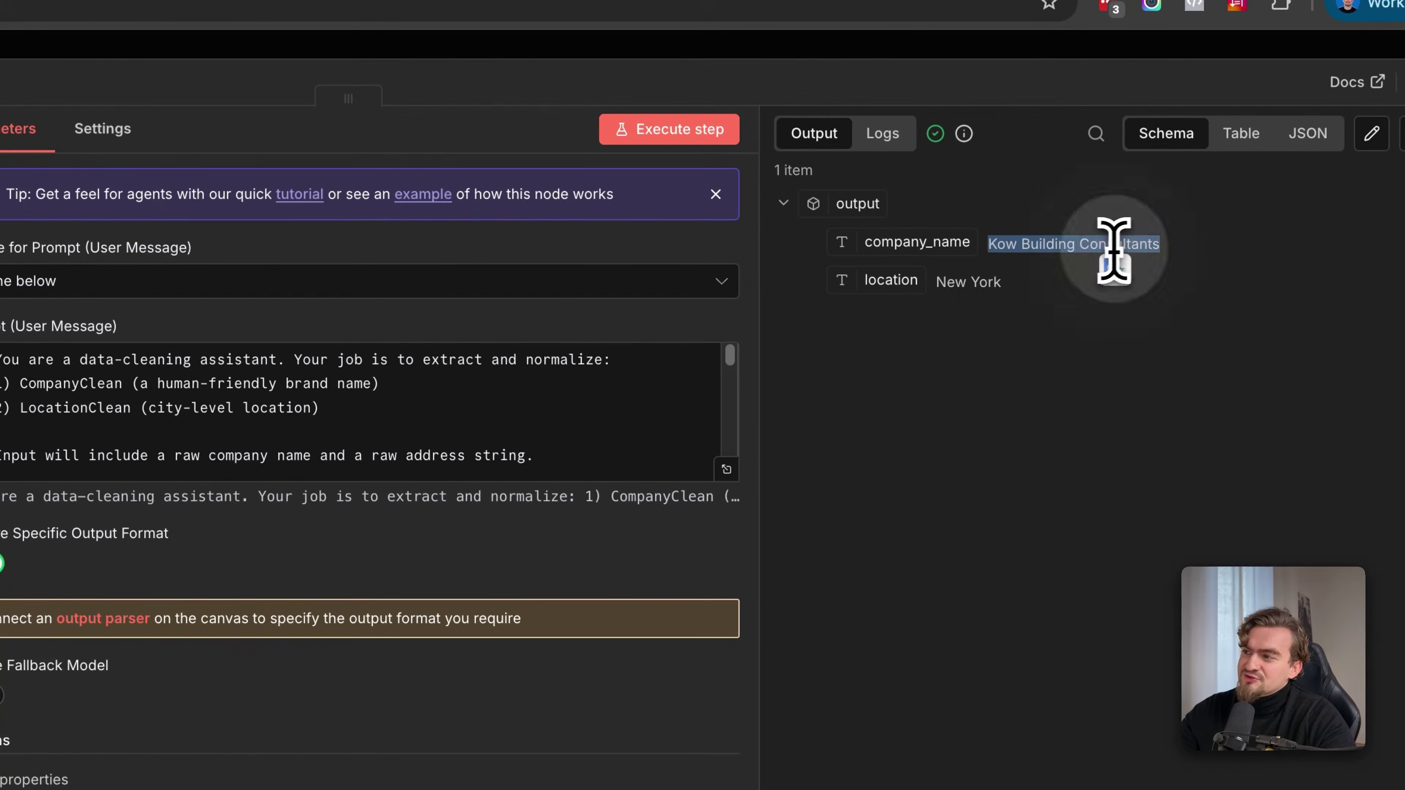
pyautogui.click(935, 293)
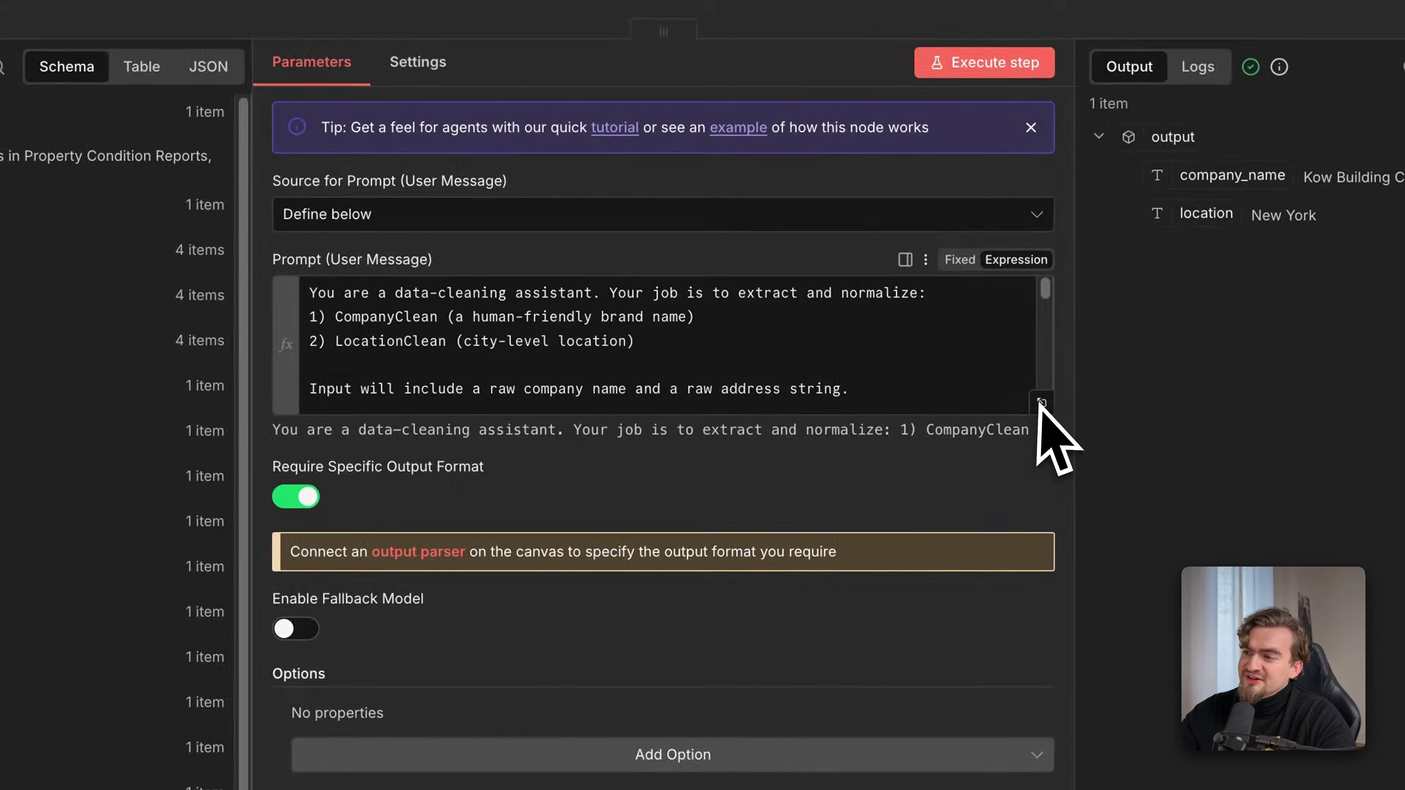
pyautogui.click(976, 421)
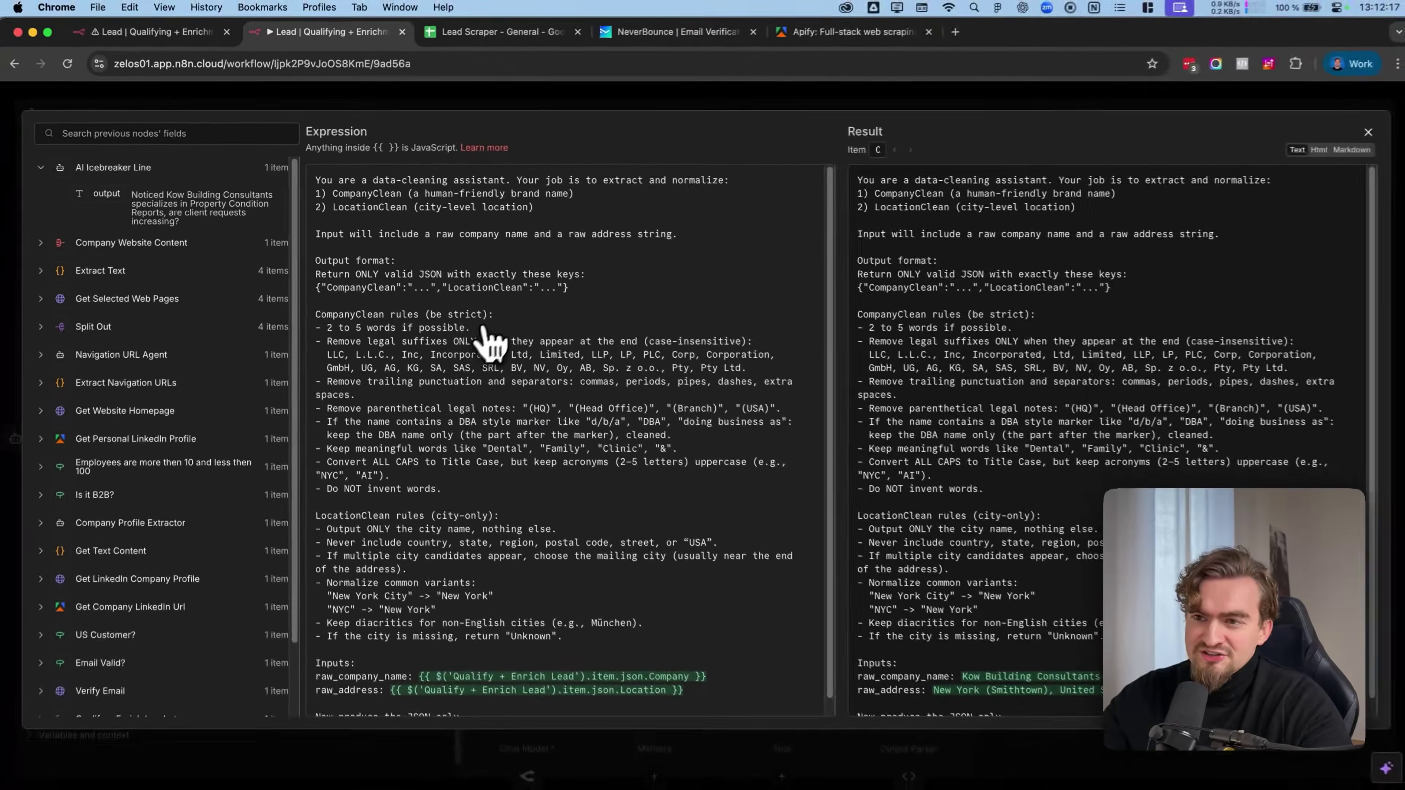
pyautogui.press('Escape')
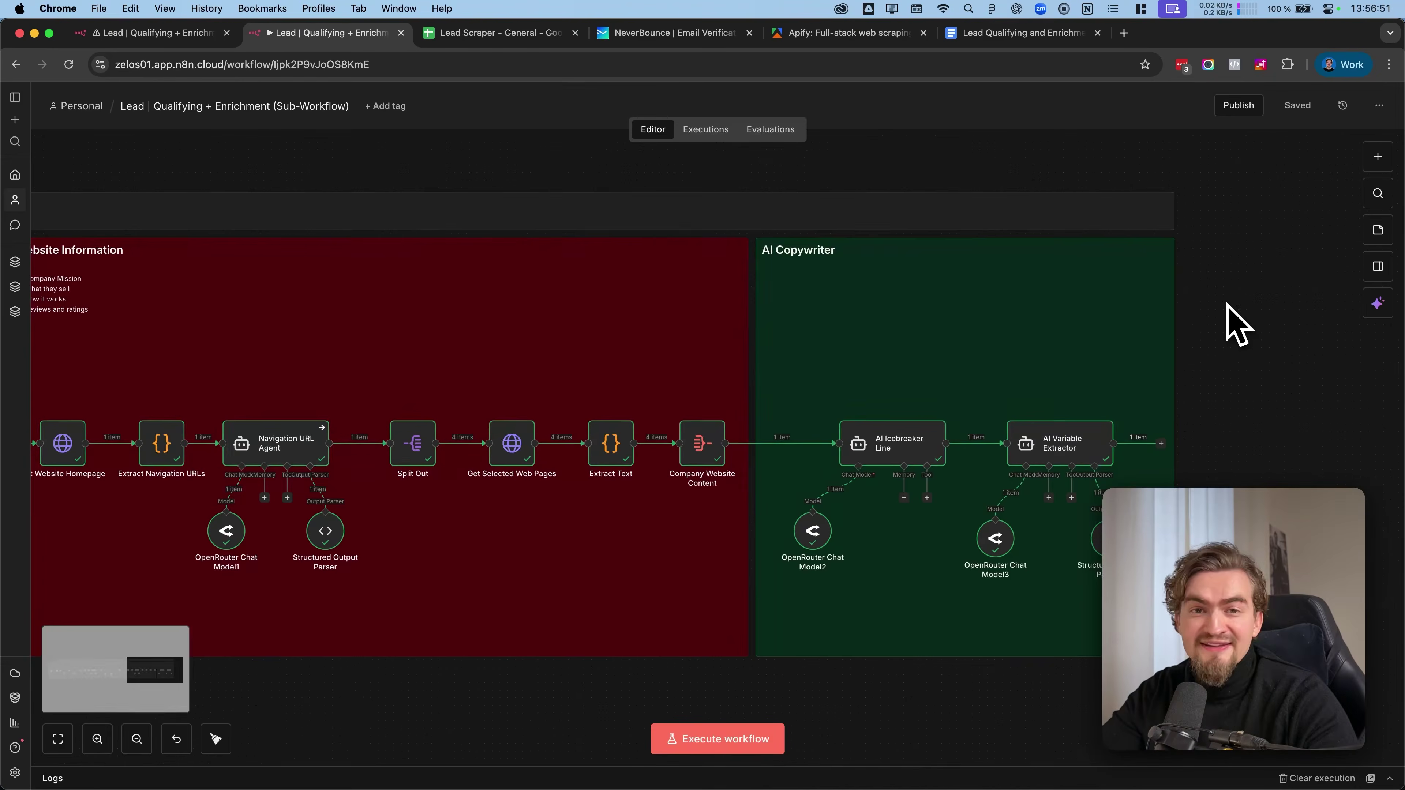
# Survey the whole sub-workflow on the canvas, from the Verify Email section through AI Copywriter.
pyautogui.scroll(-5, 934, 305)
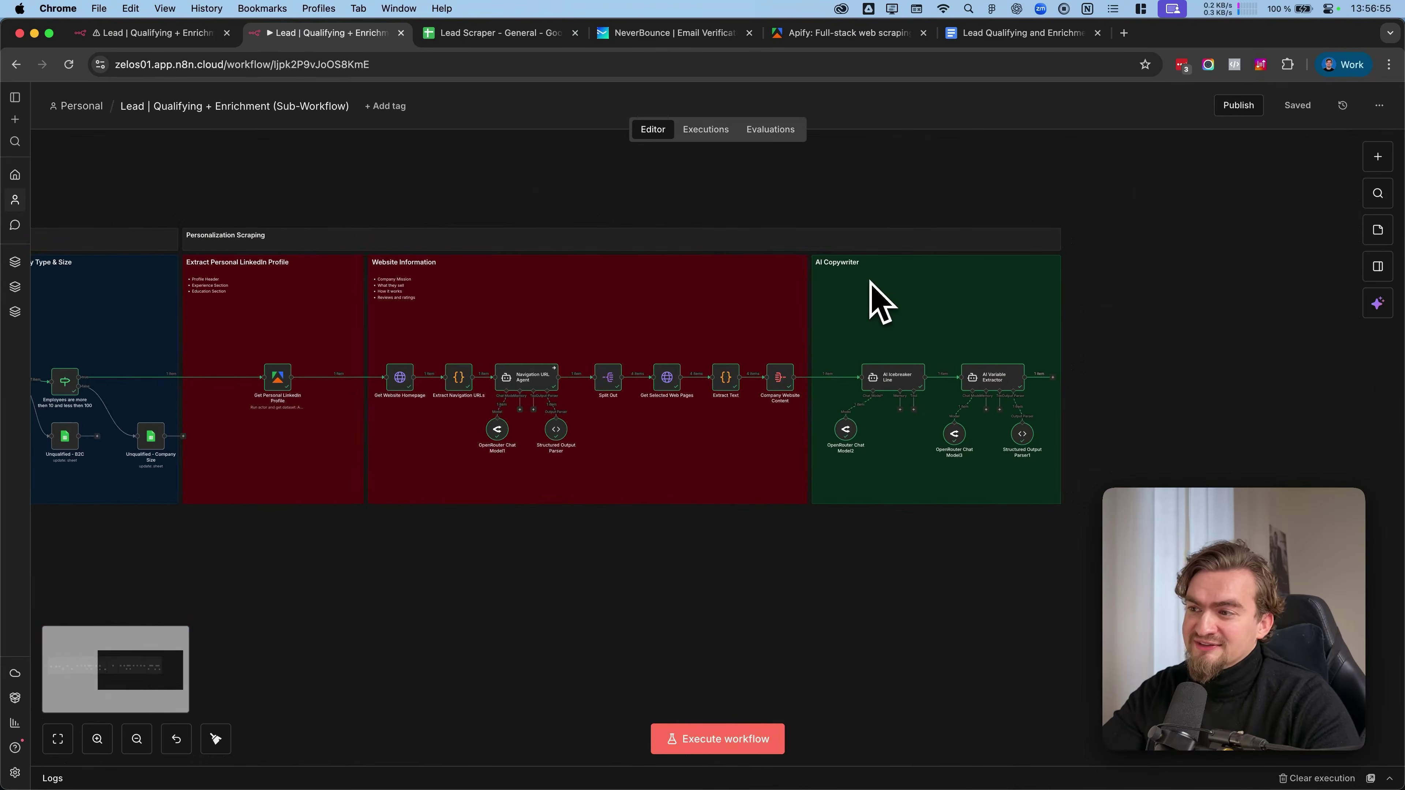
pyautogui.hscroll(-8, 879, 301)
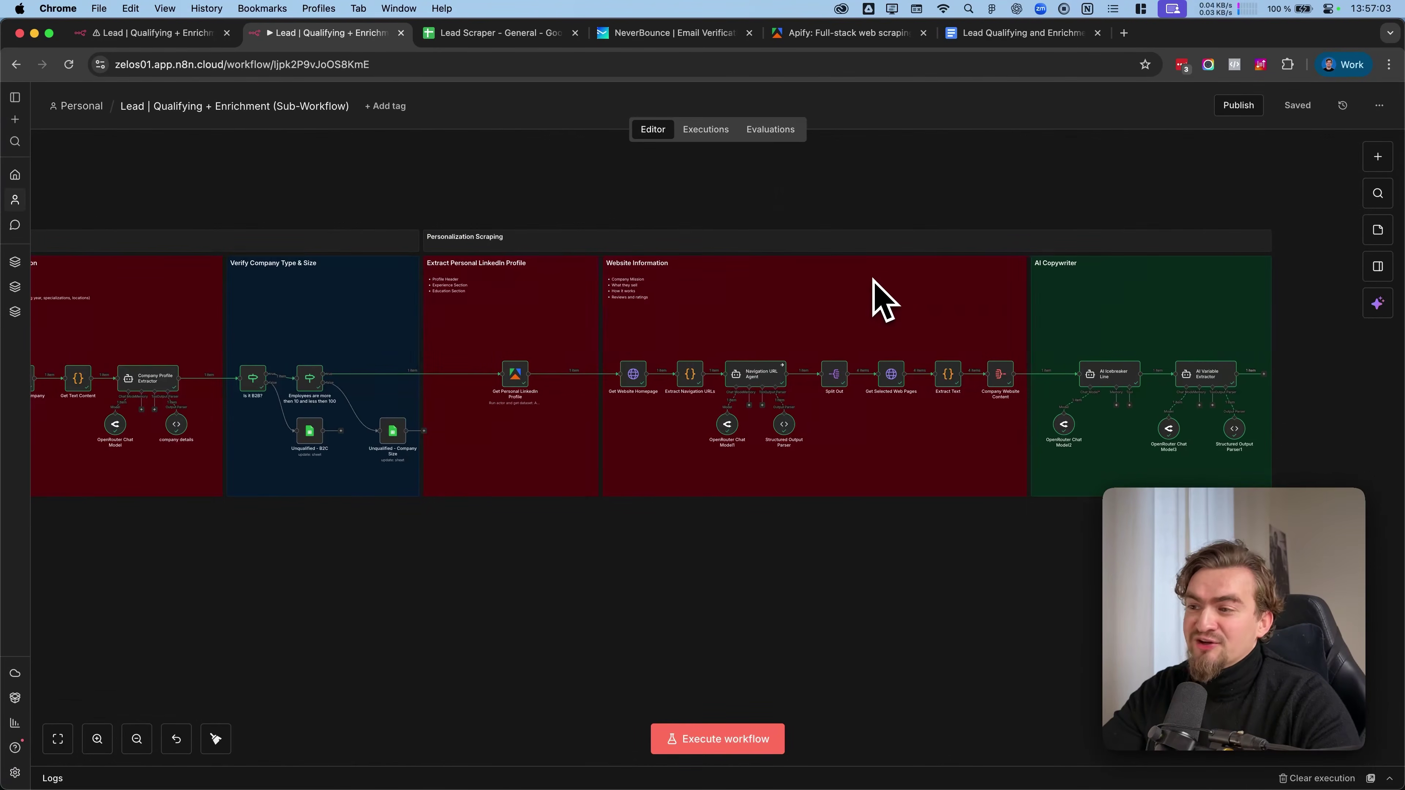
pyautogui.hscroll(-5, 879, 303)
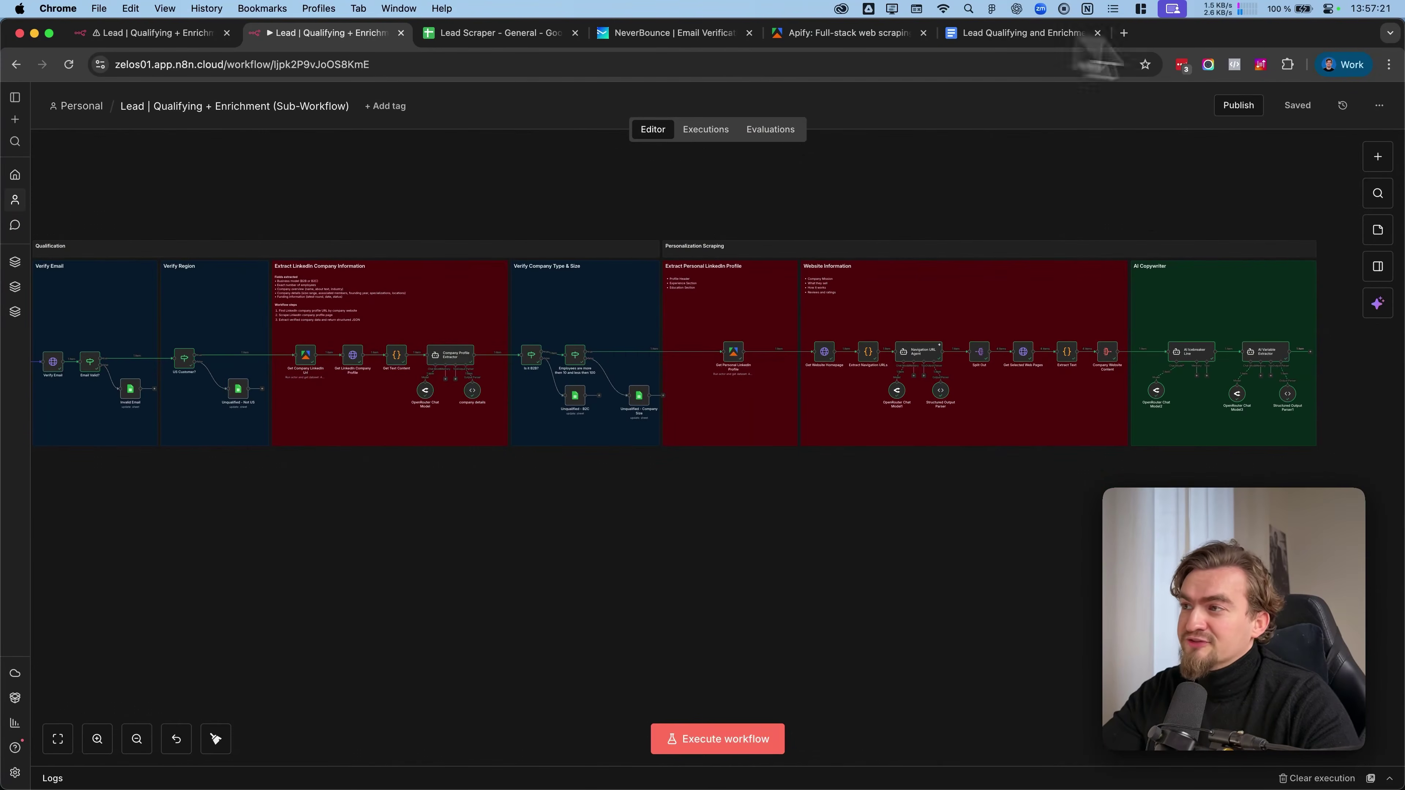
# Switch to the Lead Qualifying and Enrichment Google Doc and add "mydomain.com -> getmydomain.com, realmydomain.com" beneath the item about buying multiple domains.
pyautogui.click(1026, 34)
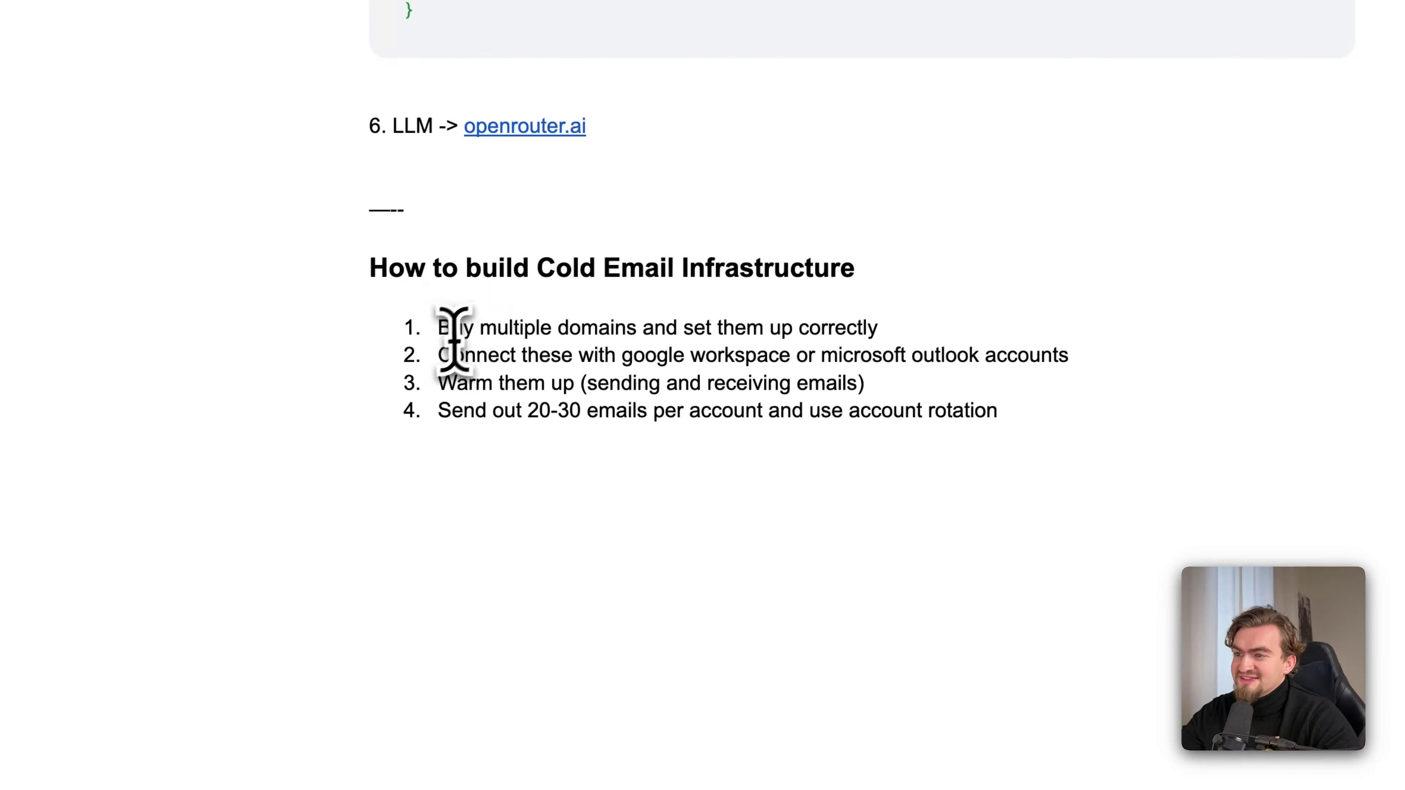
pyautogui.moveTo(438, 333); pyautogui.dragTo(883, 323)
pyautogui.write('mydomain.com -> getmydomain.com, realmydomain.com')
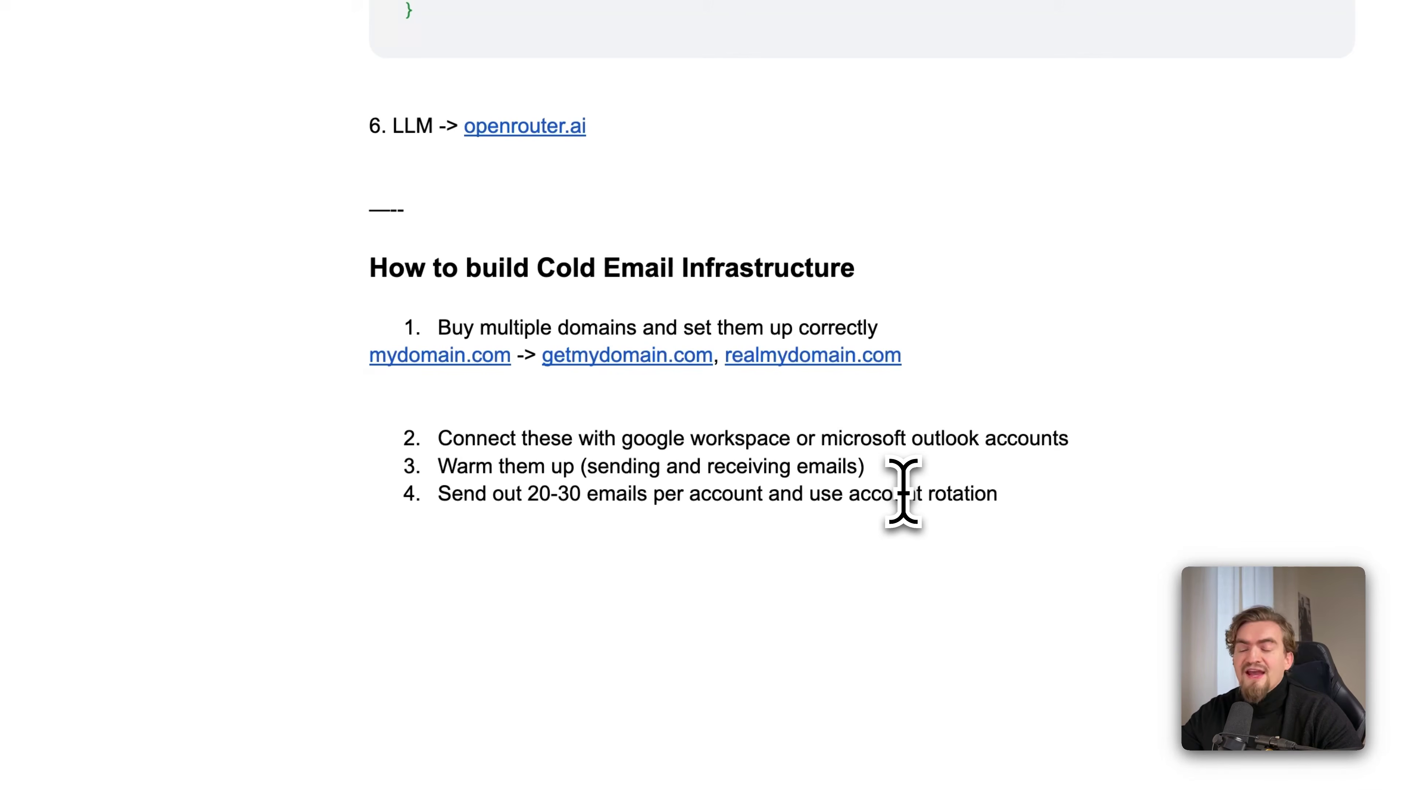
# Read through the How to build Cold Email Infrastructure section, highlighting the domain, account connection, warm-up and sending rotation items one after another.
pyautogui.moveTo(971, 560); pyautogui.dragTo(414, 268)
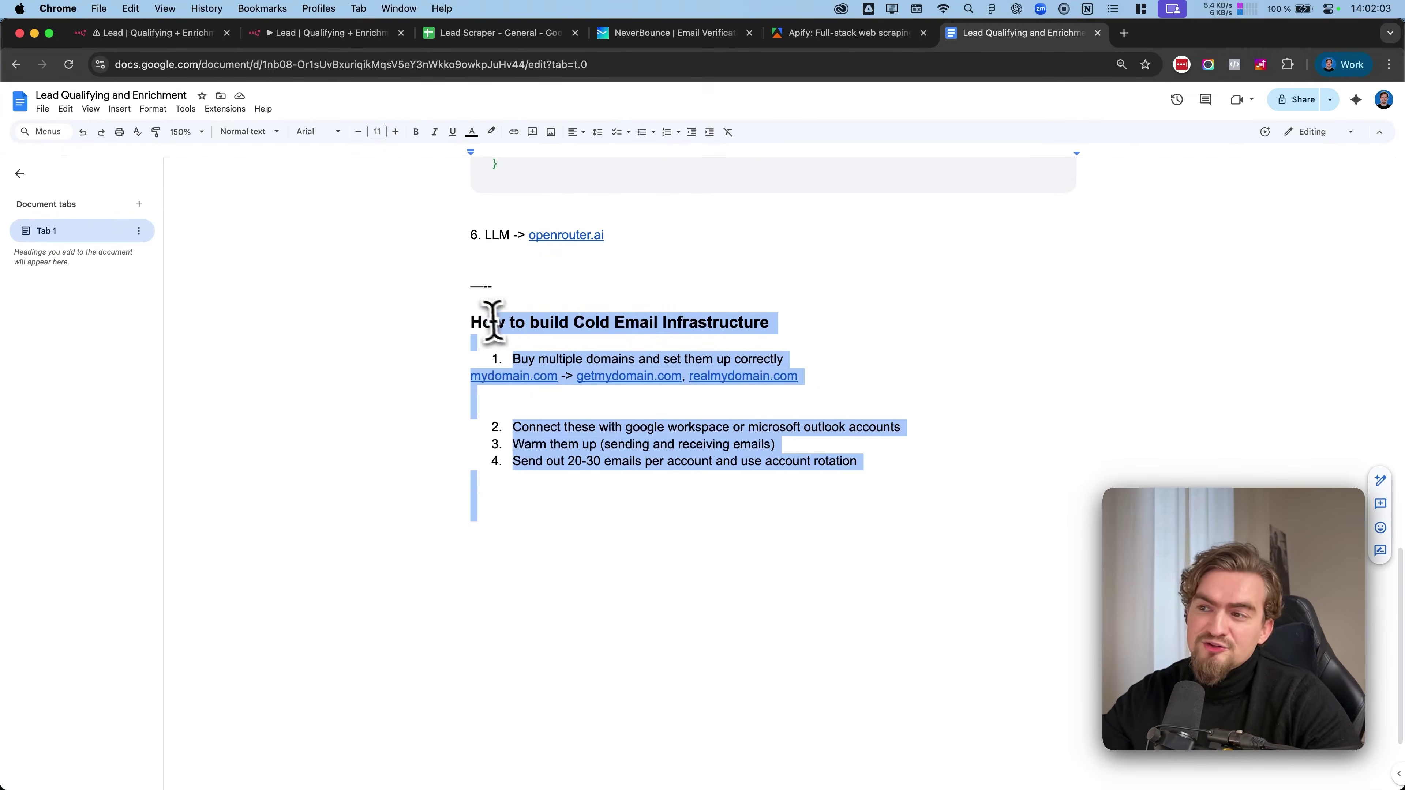
pyautogui.moveTo(463, 321); pyautogui.dragTo(736, 492)
pyautogui.click(738, 494)
pyautogui.moveTo(822, 368); pyautogui.dragTo(555, 360)
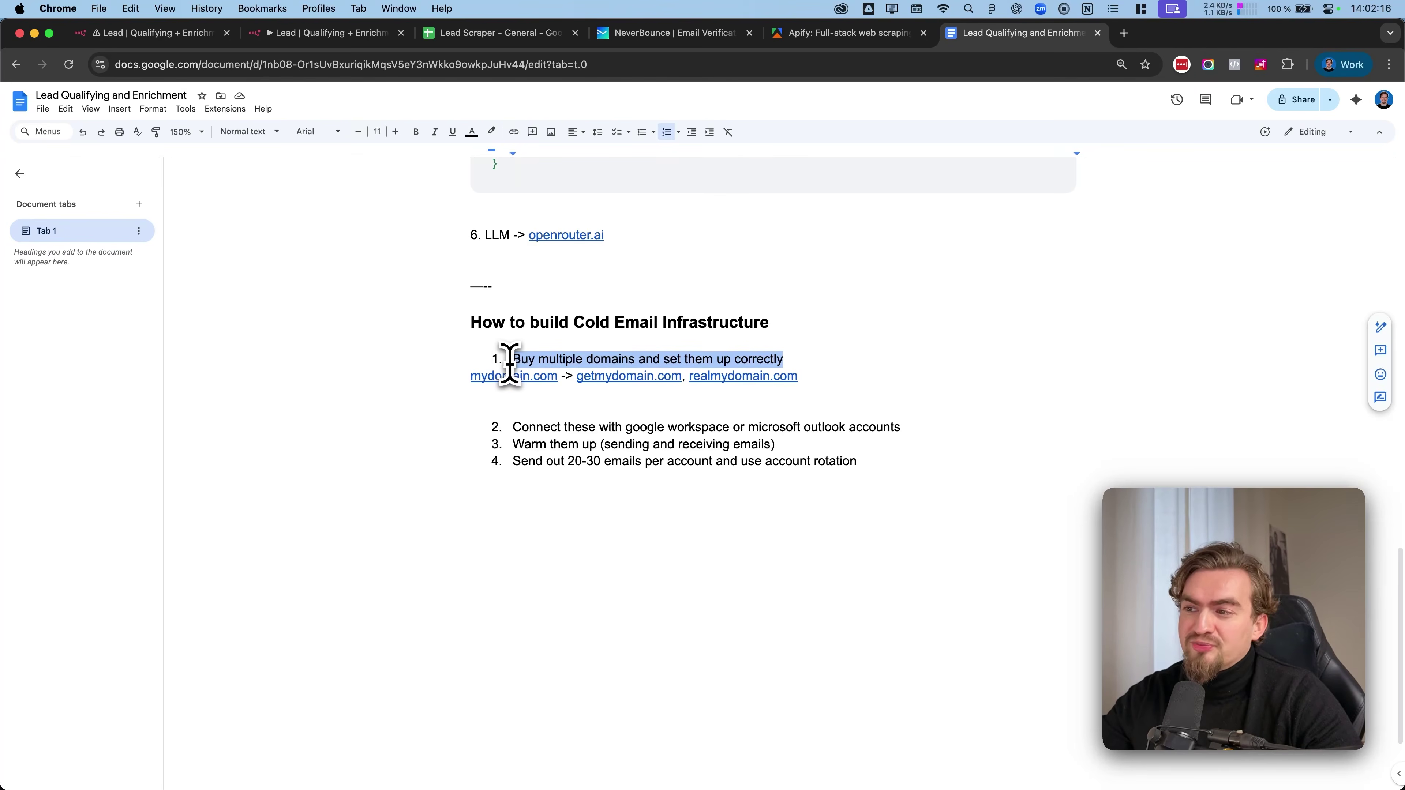
pyautogui.moveTo(512, 426); pyautogui.dragTo(916, 437)
pyautogui.moveTo(776, 445); pyautogui.dragTo(522, 451)
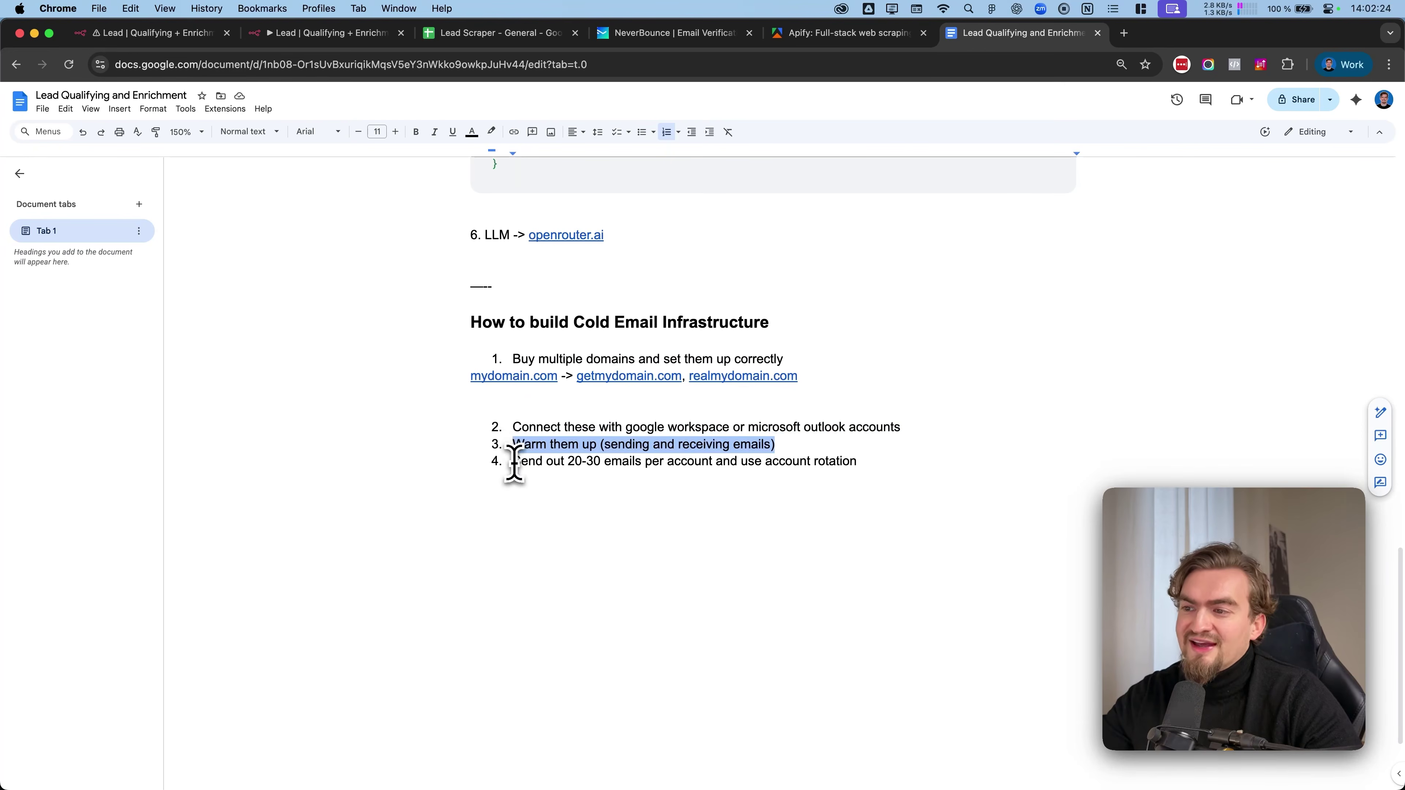
pyautogui.click(623, 461)
pyautogui.moveTo(520, 461); pyautogui.dragTo(634, 468)
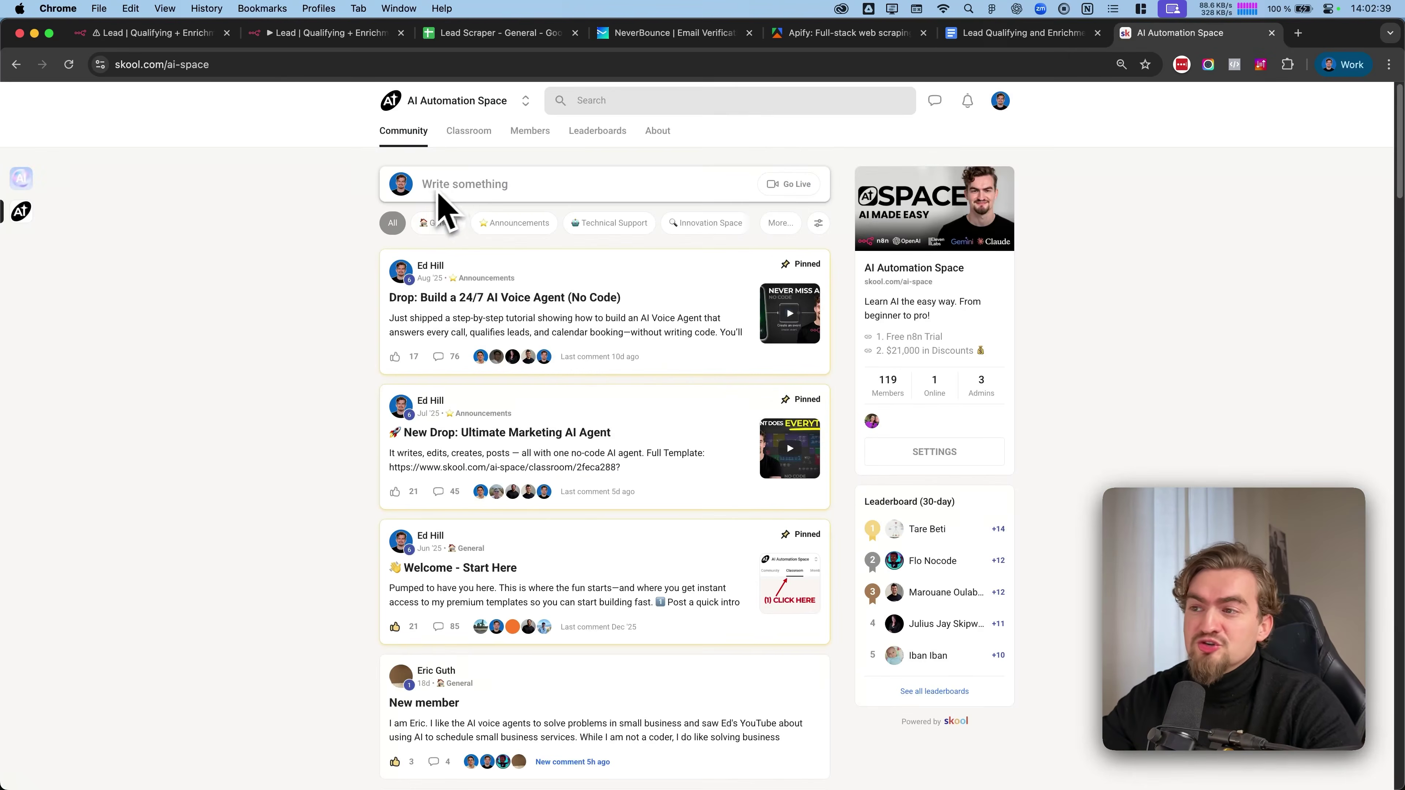
# Switch to the AI Automation Space community on Skool and look through its pinned posts.
pyautogui.scroll(-1, 449, 193)
pyautogui.scroll(-2, 449, 190)
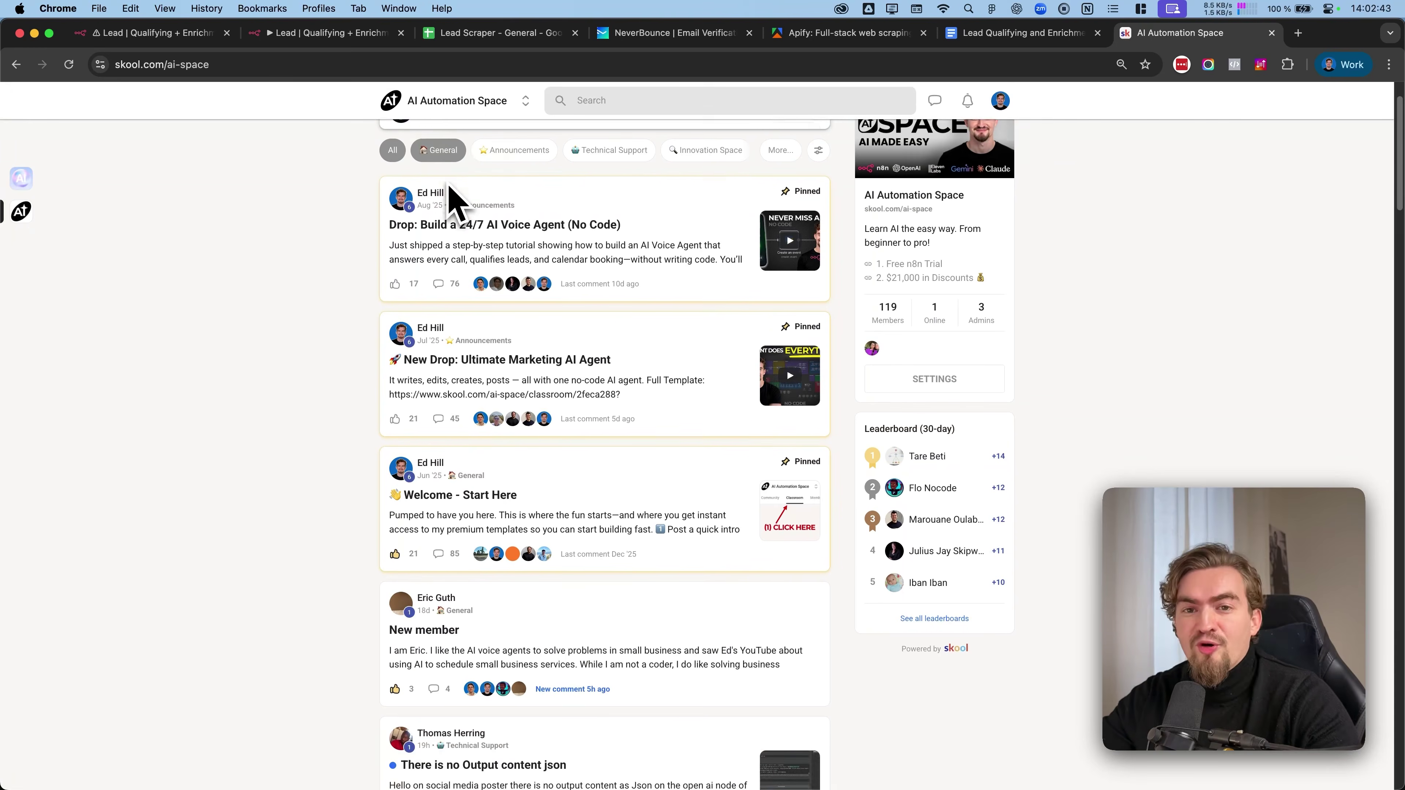